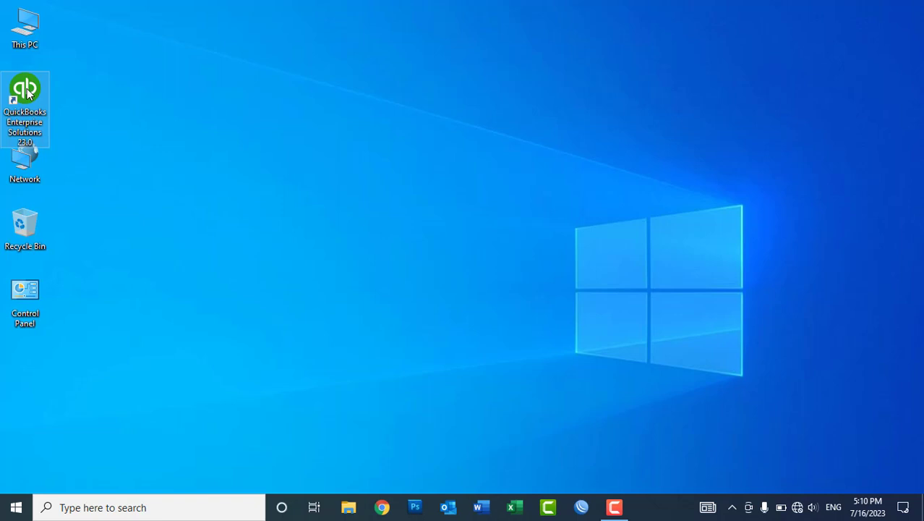
Refresh the desktop, then launch QuickBooks Enterprise Solutions 23.0 from its desktop shortcut.
left_click(26, 91)
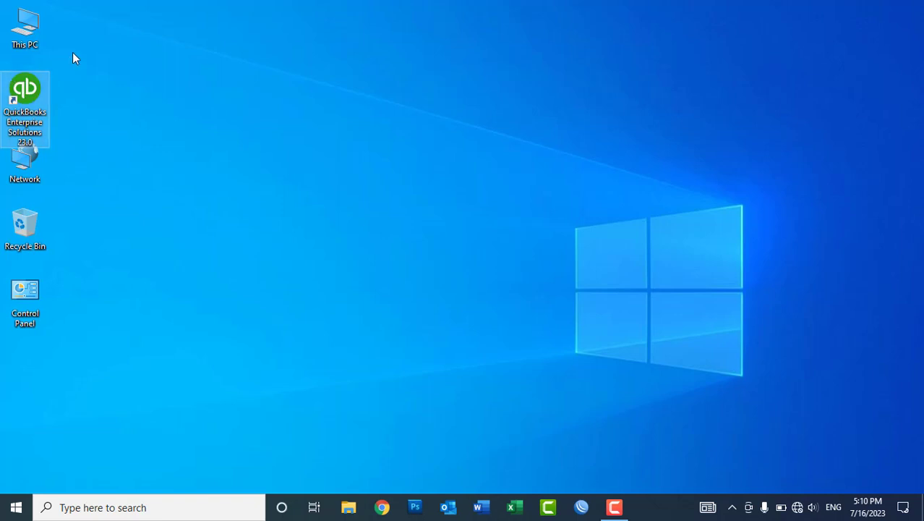
left_click_drag(72, 53, 2, 124)
right_click(81, 131)
left_click(119, 170)
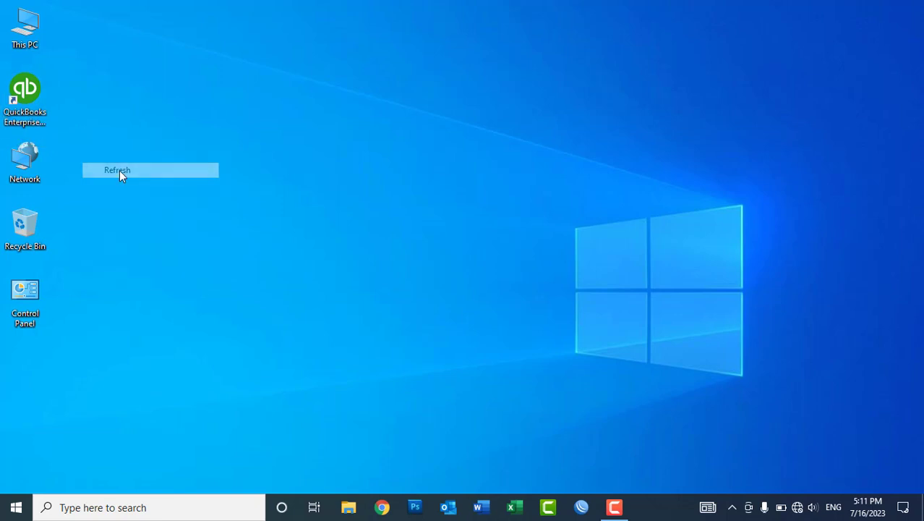
left_click(22, 86)
double_click(22, 86)
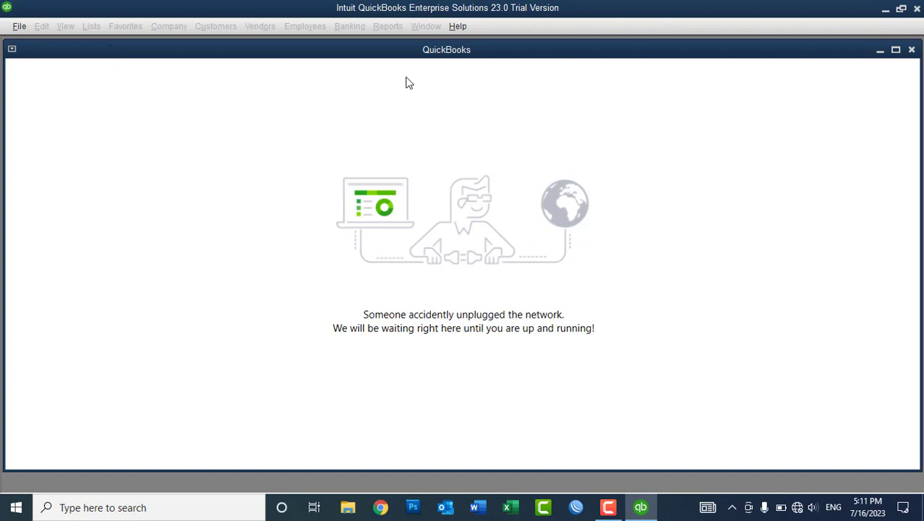
Maximize the inner QuickBooks window and start a new company from the File menu.
double_click(415, 52)
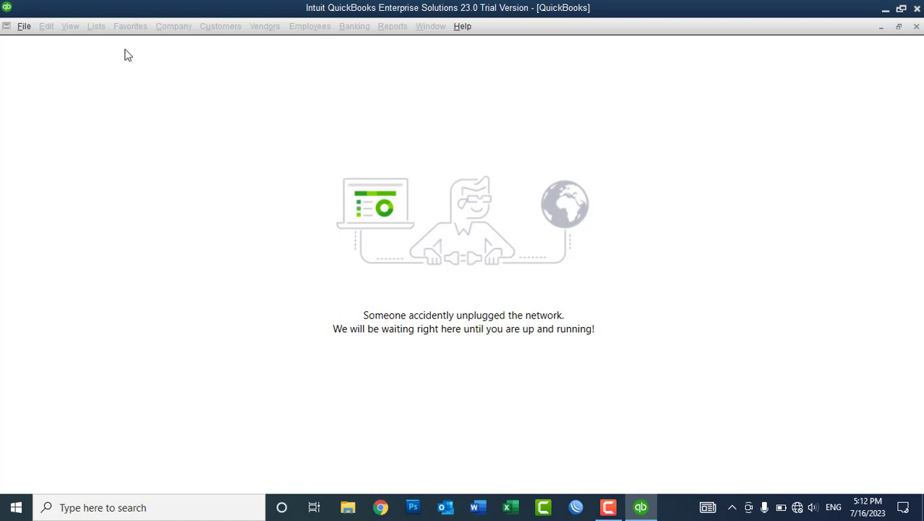
left_click(25, 29)
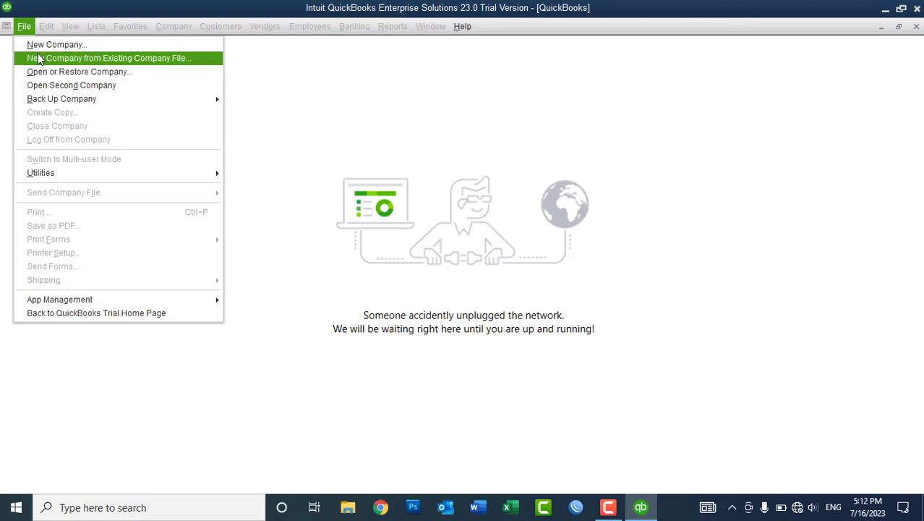
left_click(36, 51)
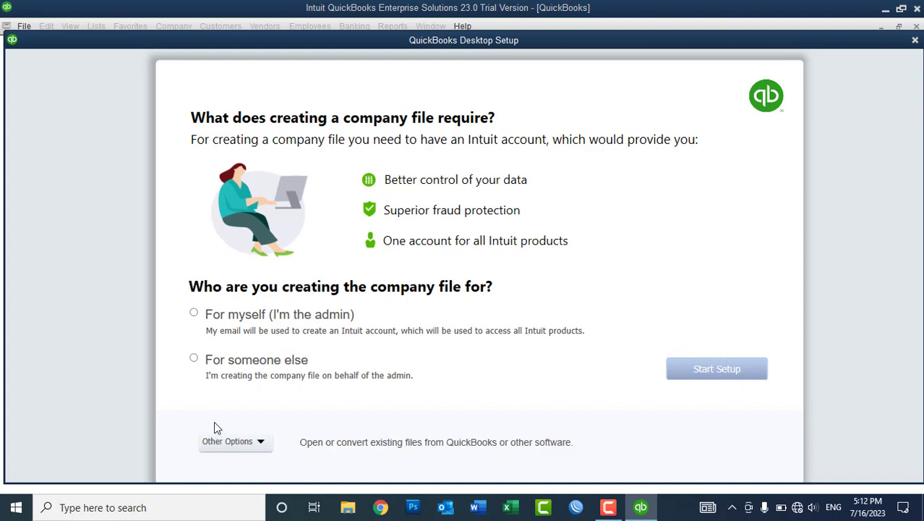
Set the company file to be created for someone else and choose Advanced Setup under Other Options.
left_click(195, 358)
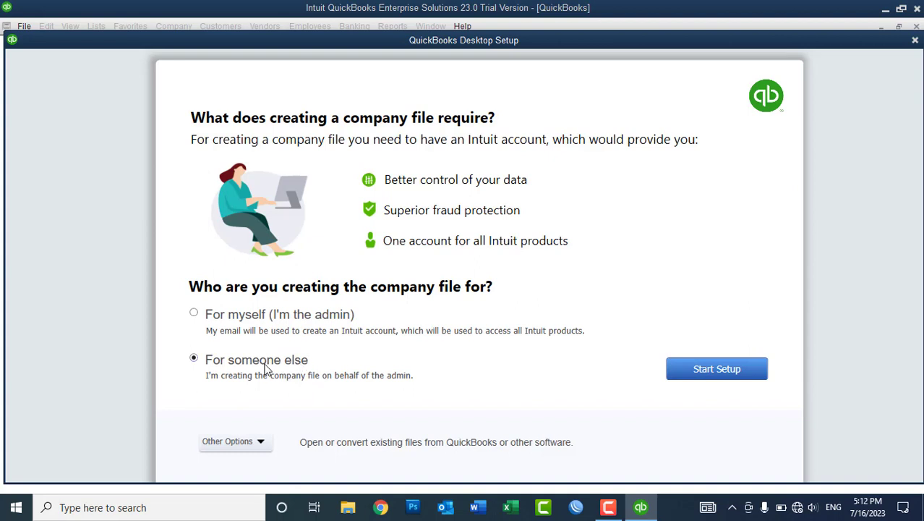
left_click(225, 442)
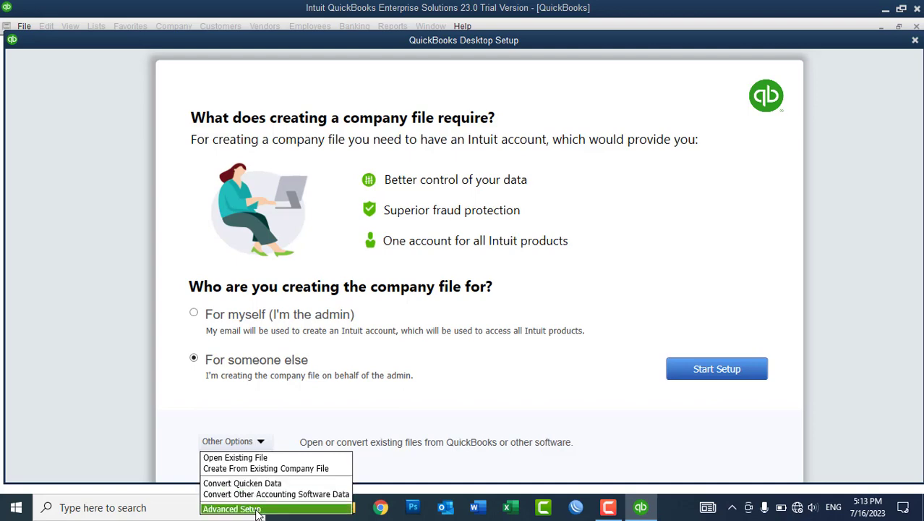
left_click(257, 510)
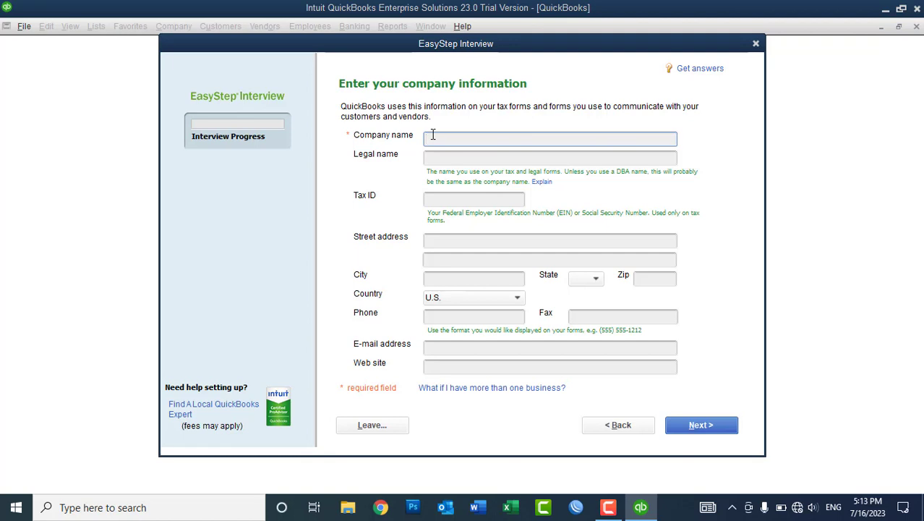
Enter 'ABC Construction Company' as the company name and select the auto-filled legal name.
type("ABC Construction Mate")
key("BackSpace")
key("BackSpace")
key("BackSpace")
key("BackSpace")
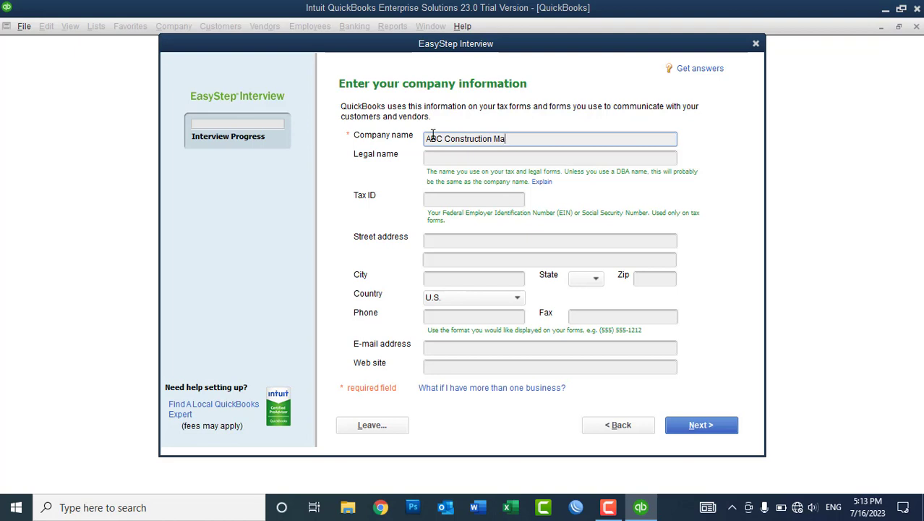
type("Comp")
key("BackSpace")
key("BackSpace")
key("BackSpace")
type("ompany")
key("Tab")
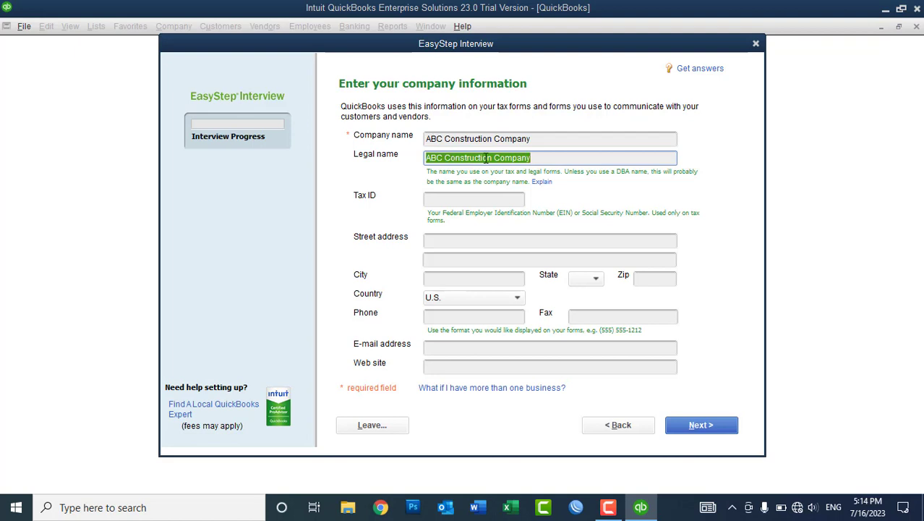
left_click(538, 162)
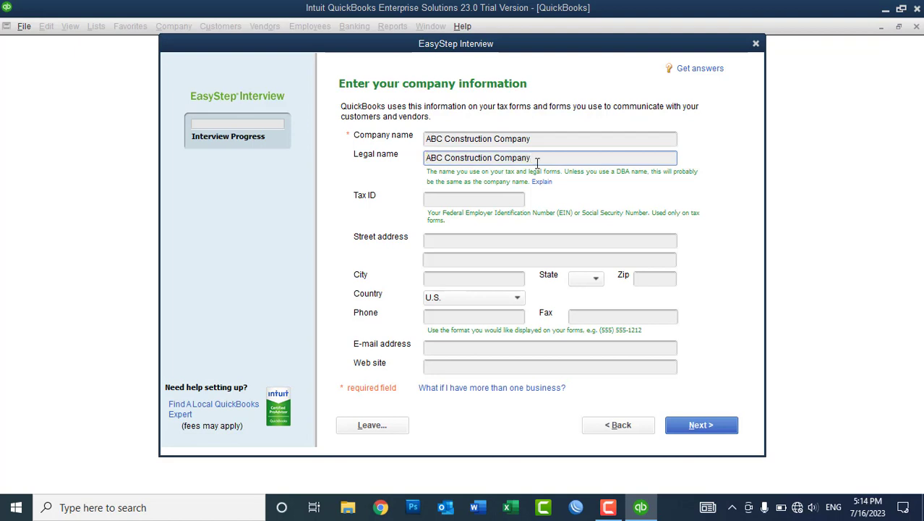
left_click_drag(537, 162, 399, 157)
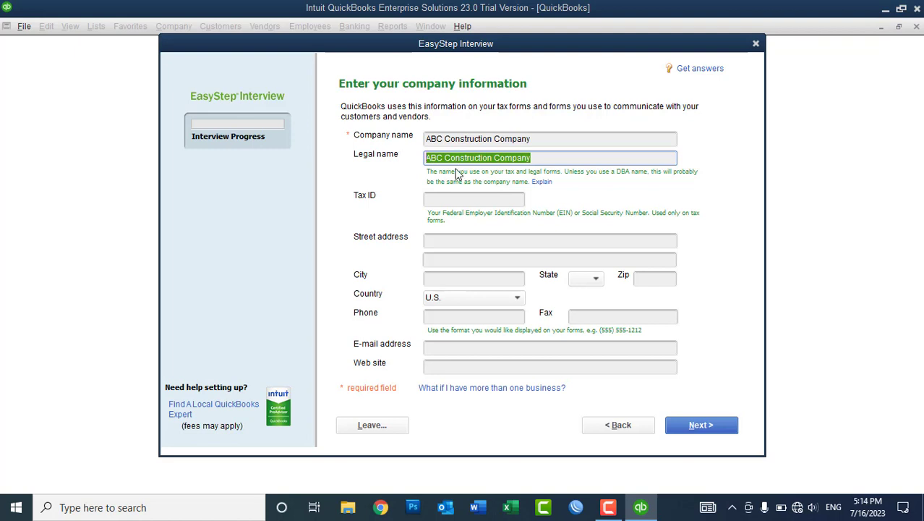
Fill in the company's tax ID, street address and city, then move to the zip field.
left_click(430, 202)
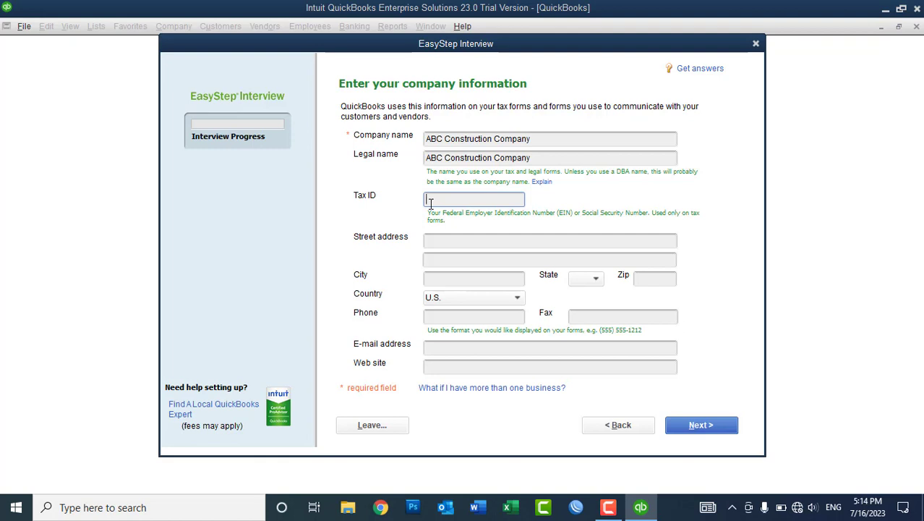
type("1234567890")
left_click(434, 244)
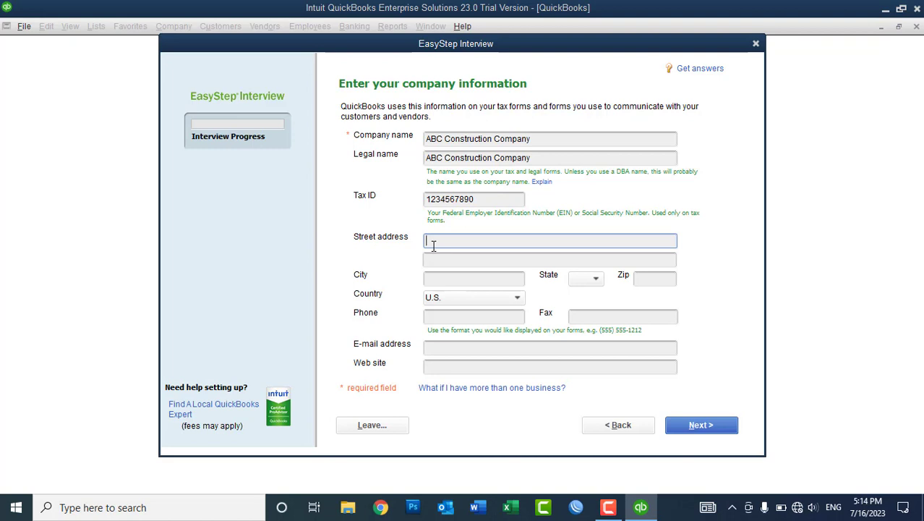
key("Tab")
key("Tab")
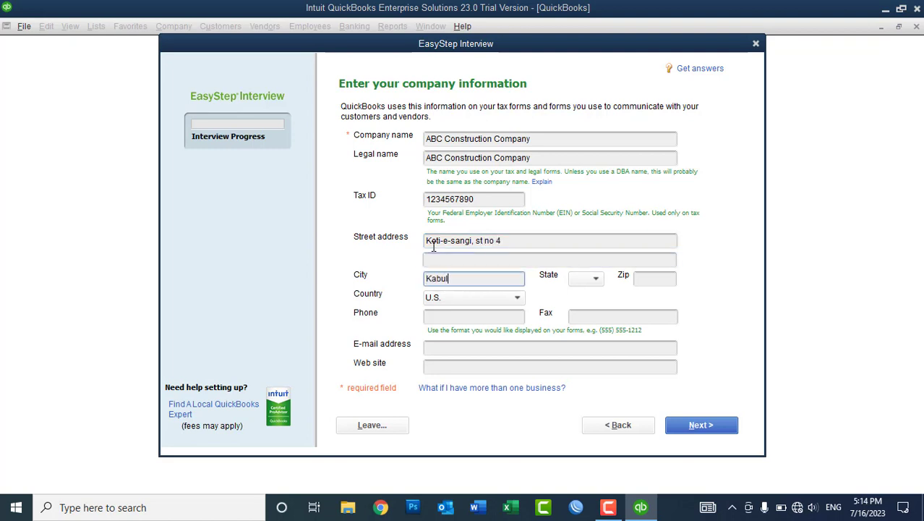
key("Tab")
key("Tab")
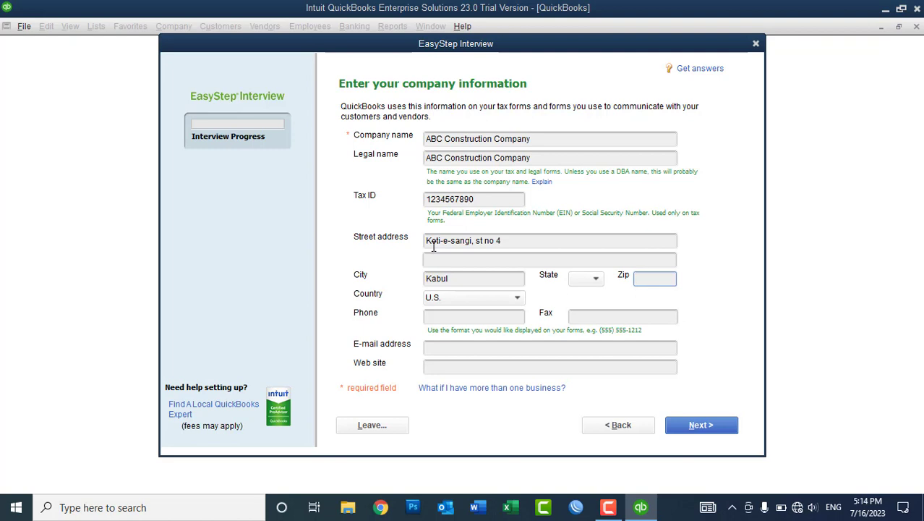
Enter the zip code, keep country Other, and fill in the company's phone number.
type("1000")
key("BackSpace")
type("6")
key("Tab")
type("Au")
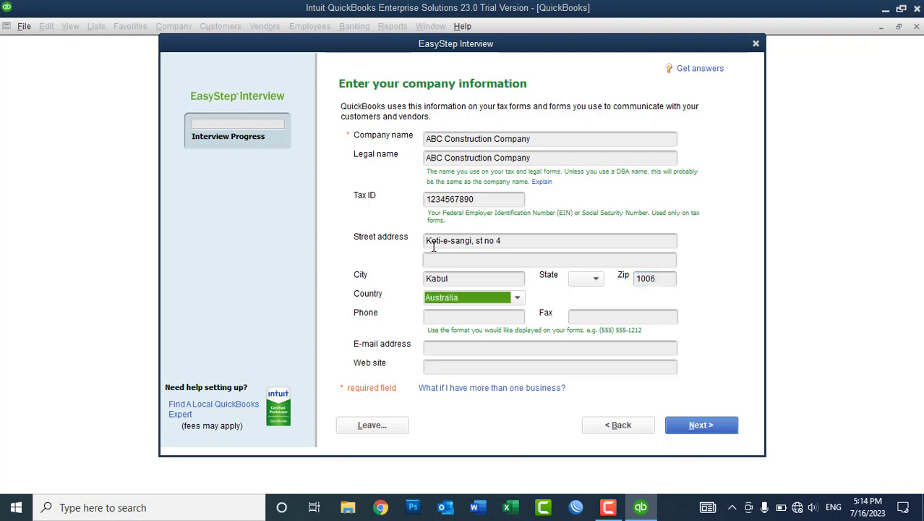
type("Other")
key("Tab")
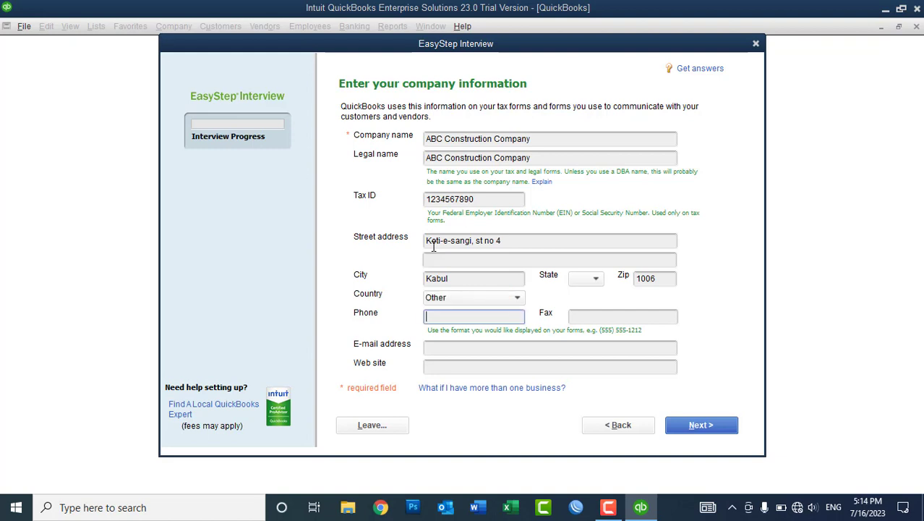
key("Tab")
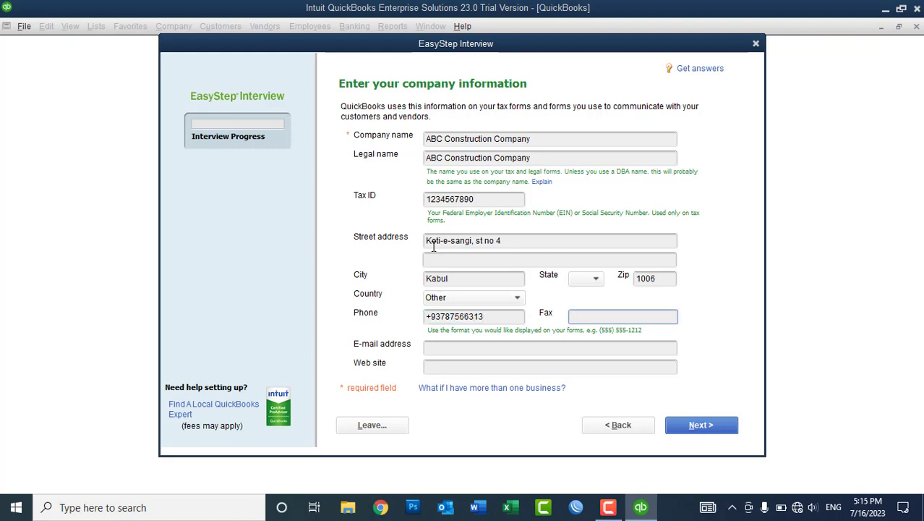
Set fax to NA, fill in the contact e-mail, website ABC-Construction.com, and continue.
type("NA")
key("Tab")
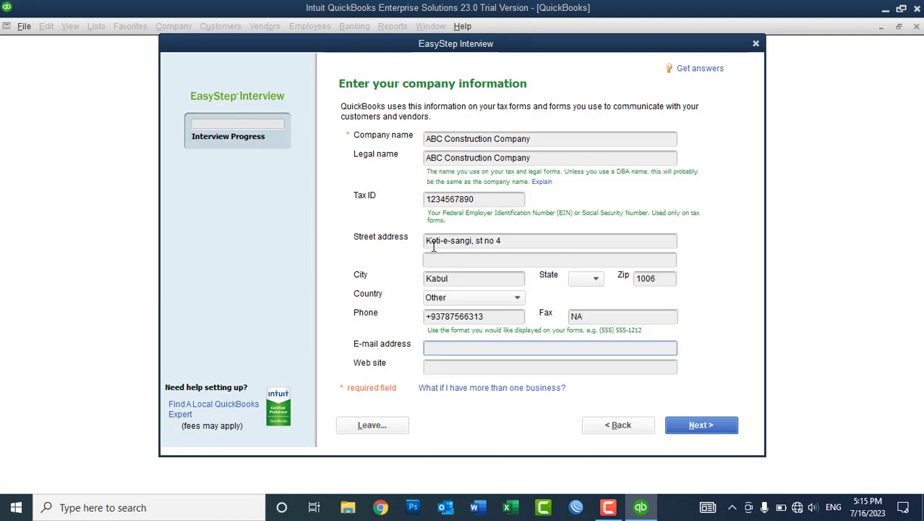
key("Tab")
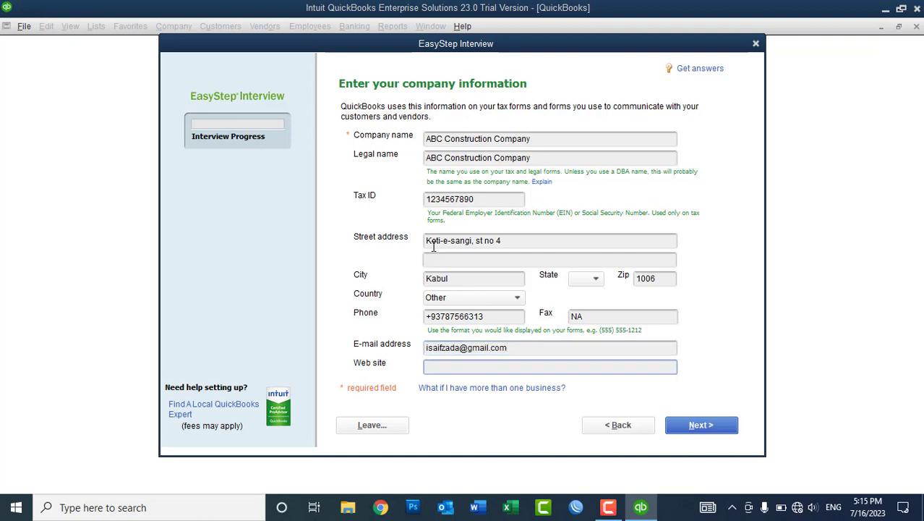
type("www.")
type("sa")
key("BackSpace")
key("BackSpace")
type("ABC-Construction.com")
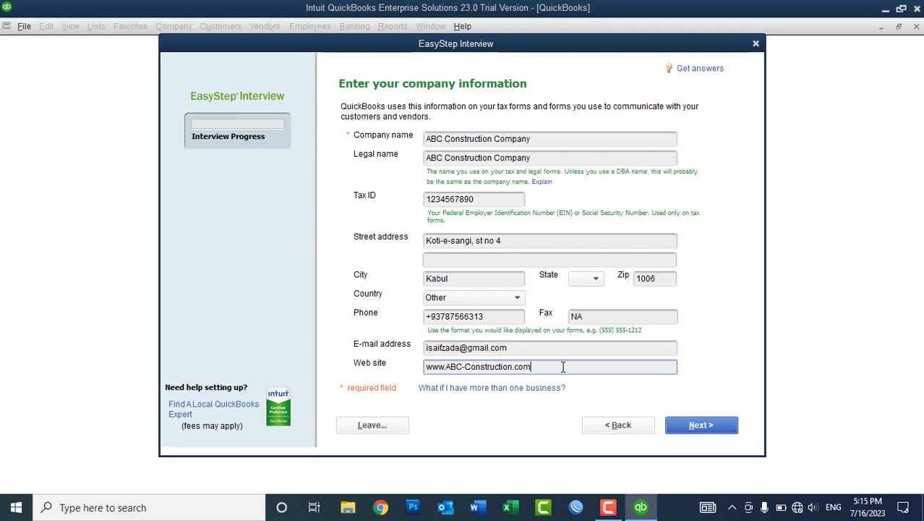
left_click(690, 426)
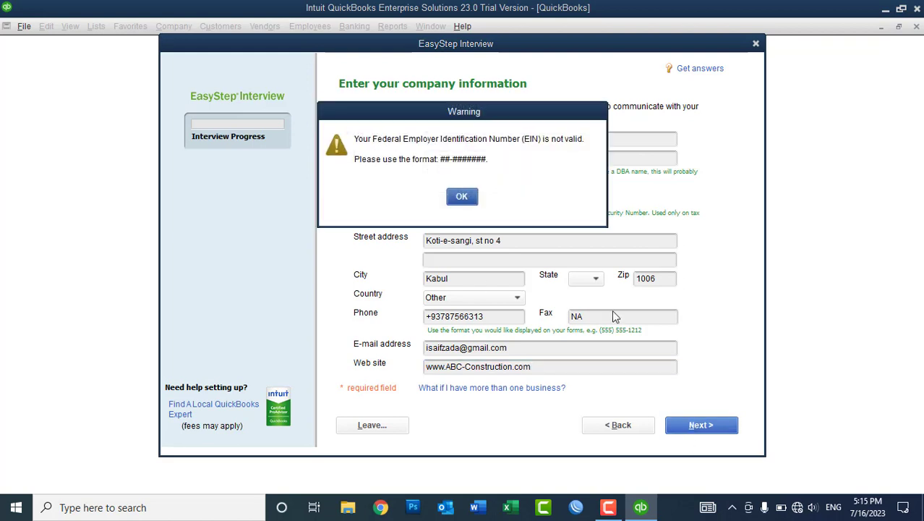
Dismiss the invalid EIN warning, trim the tax ID to nine digits, and continue to industry selection.
left_click(462, 198)
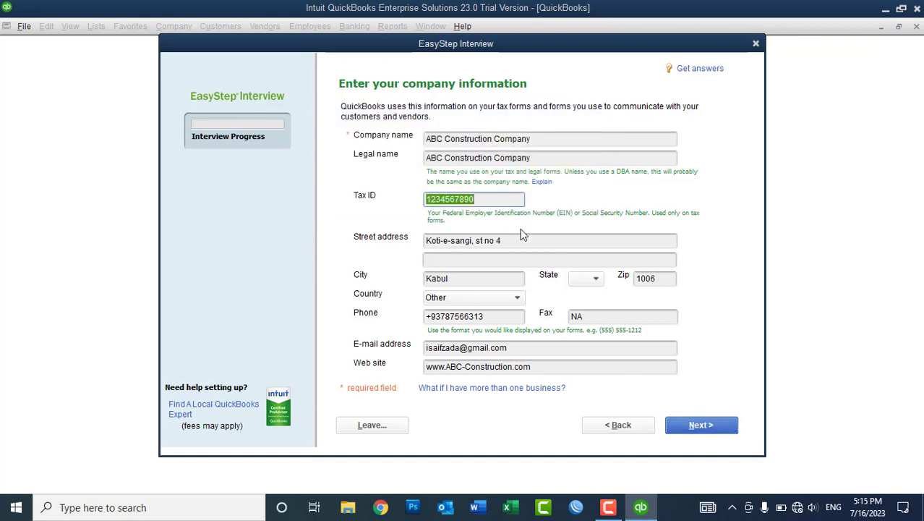
left_click(494, 204)
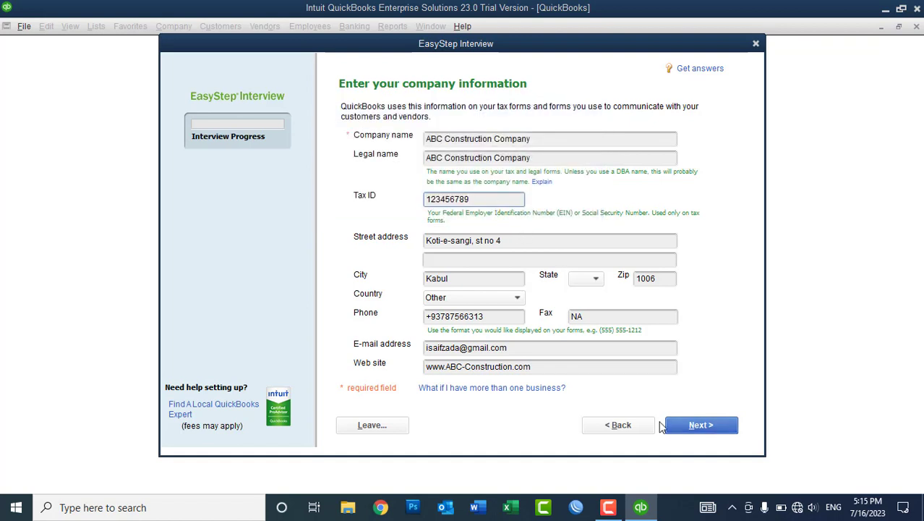
left_click(678, 426)
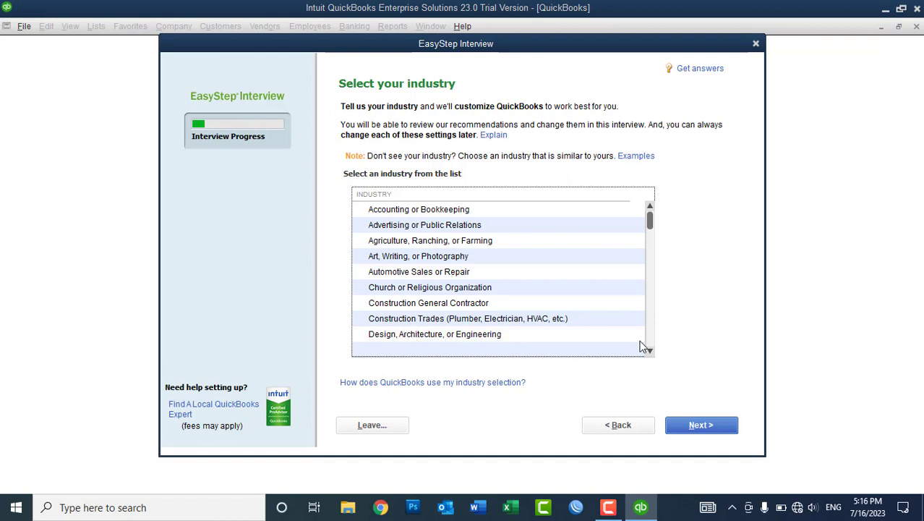
scroll(649, 350, "down", 9)
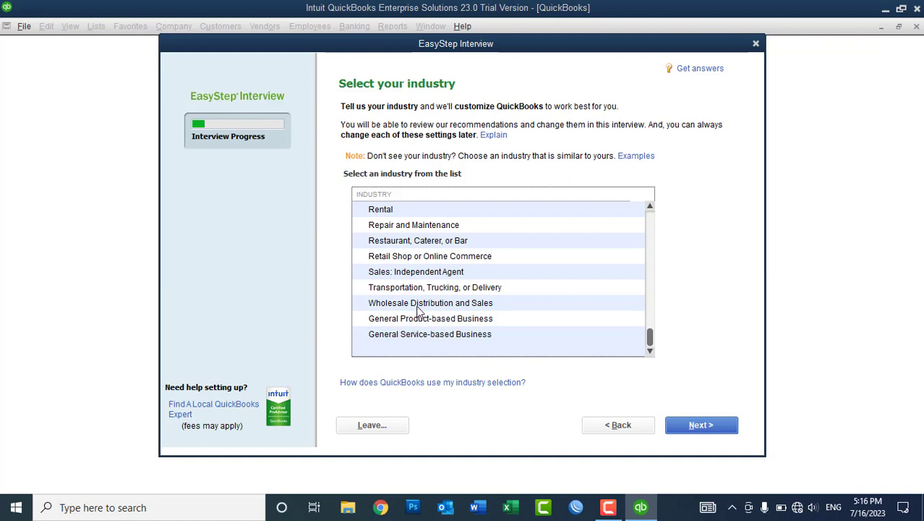
left_click(418, 307)
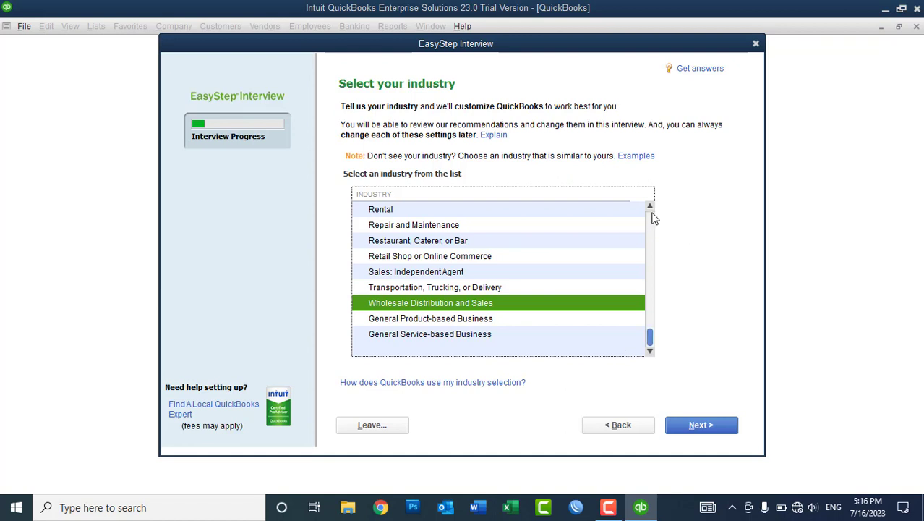
left_click(650, 208)
left_click(650, 208)
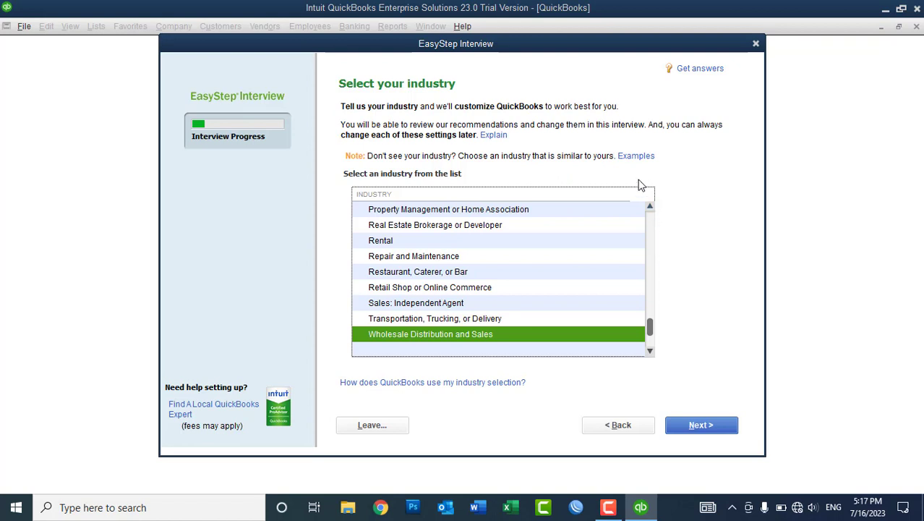
left_click(649, 209)
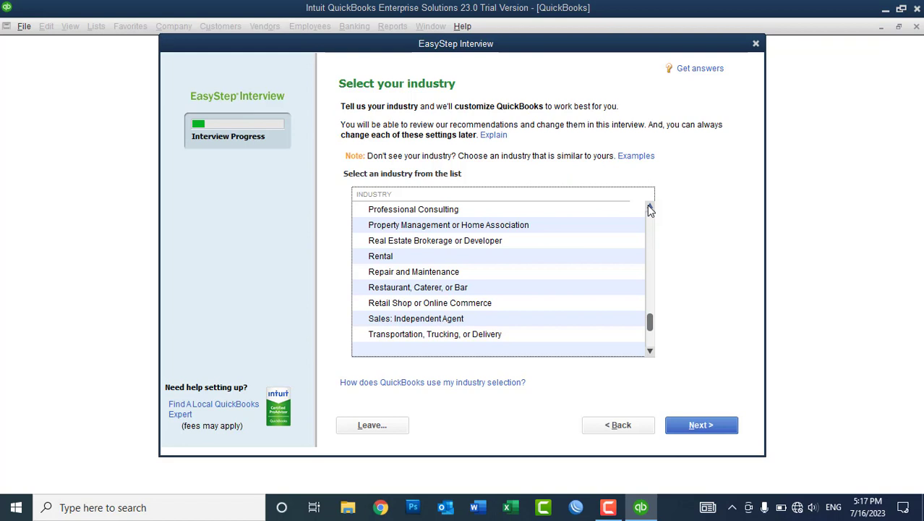
left_click(621, 426)
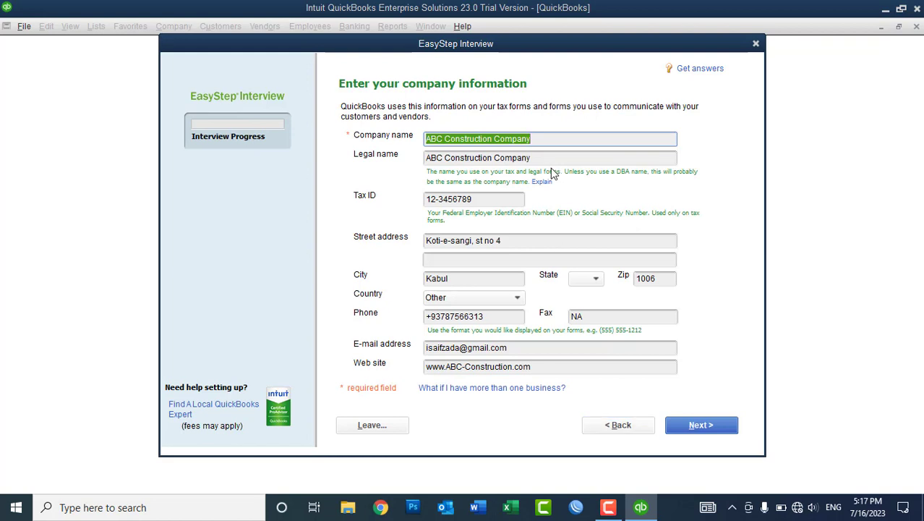
left_click(686, 427)
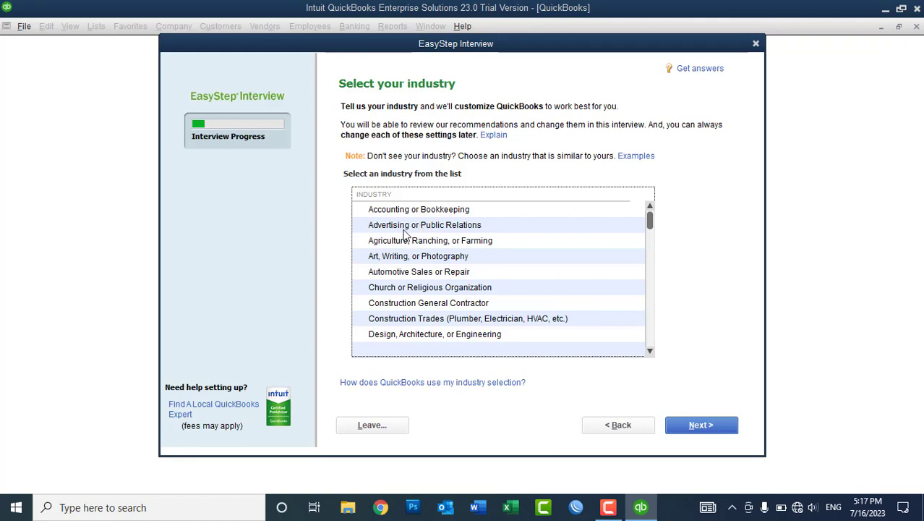
Choose Construction Trades (Plumber, Electrician, HVAC, etc.) as the industry and continue.
left_click(417, 321)
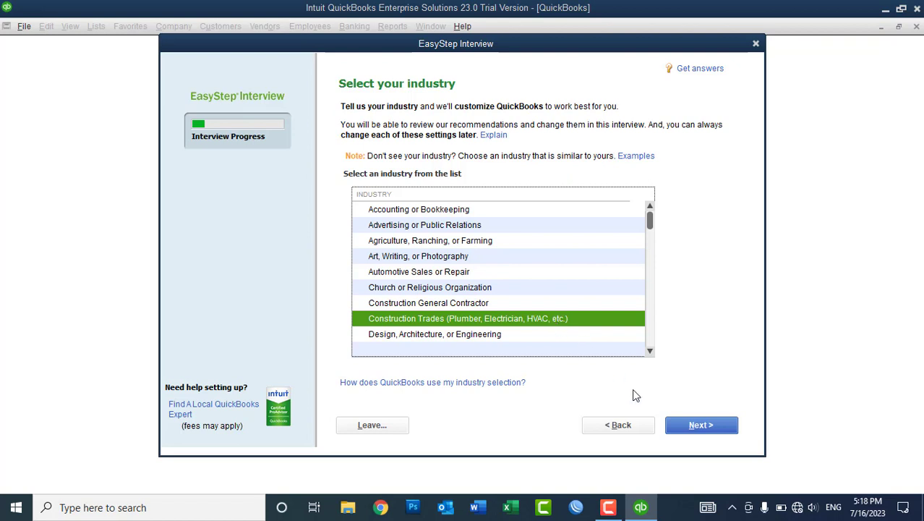
left_click(676, 427)
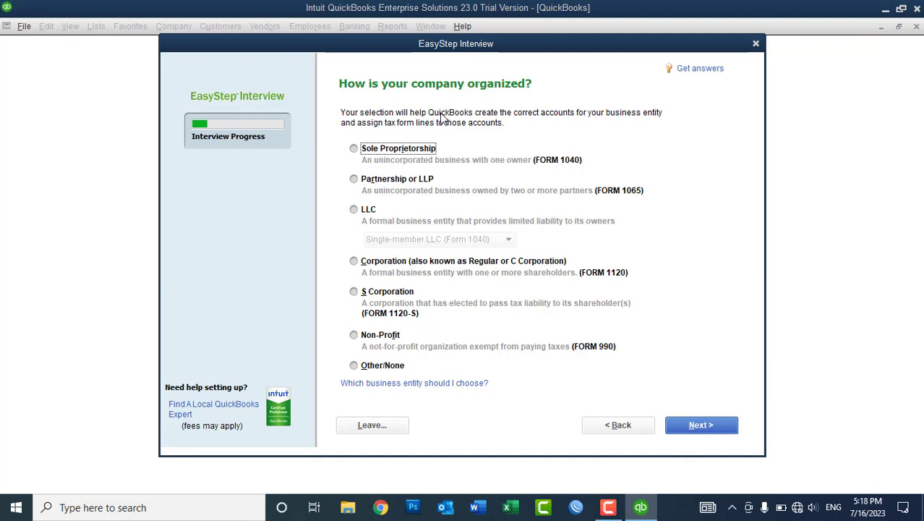
Set the business organization type to Sole Proprietorship and continue.
left_click(390, 152)
left_click(371, 366)
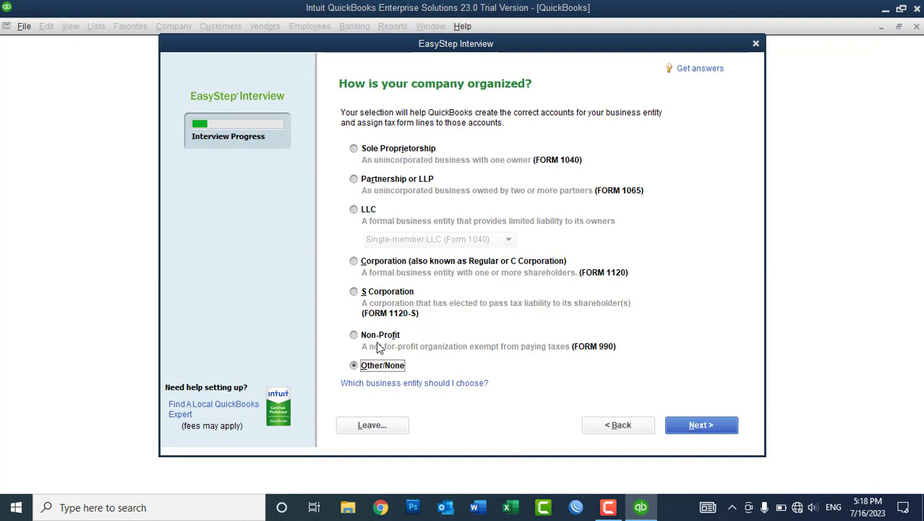
left_click(367, 338)
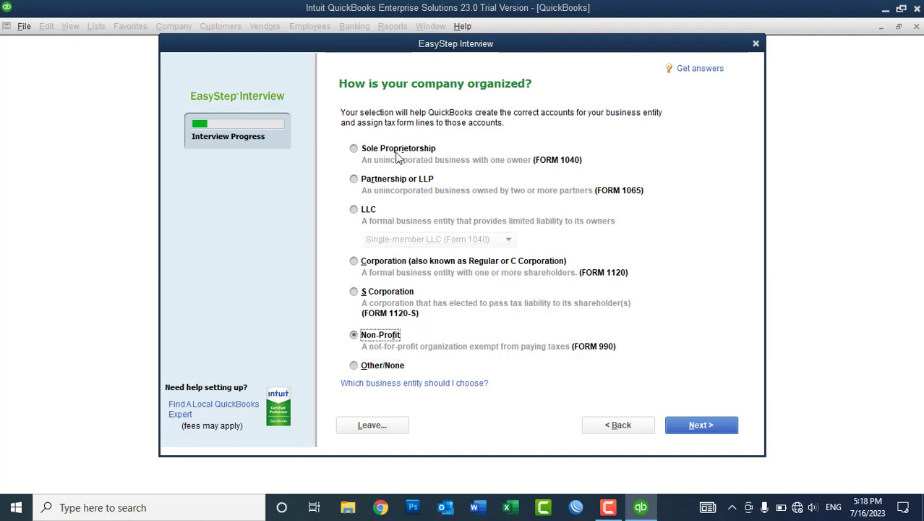
left_click(396, 152)
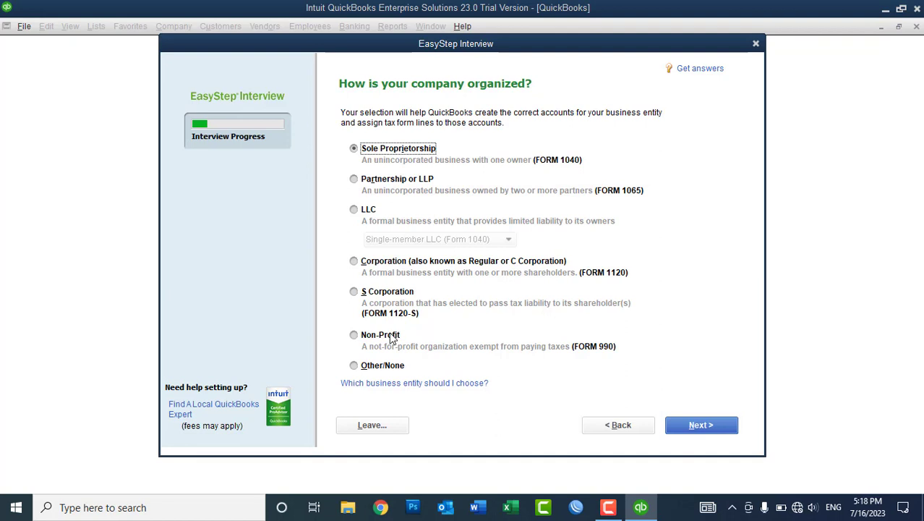
left_click(704, 426)
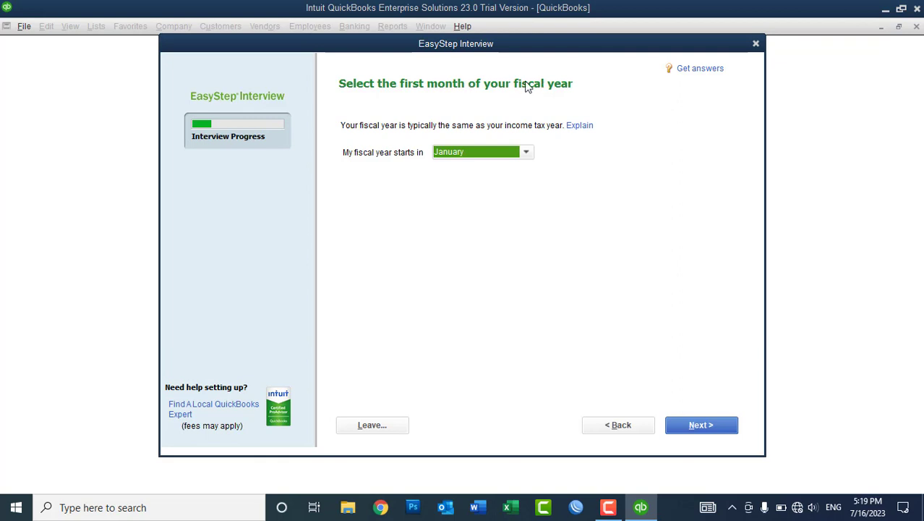
Make May the first month of the fiscal year and continue.
left_click(474, 151)
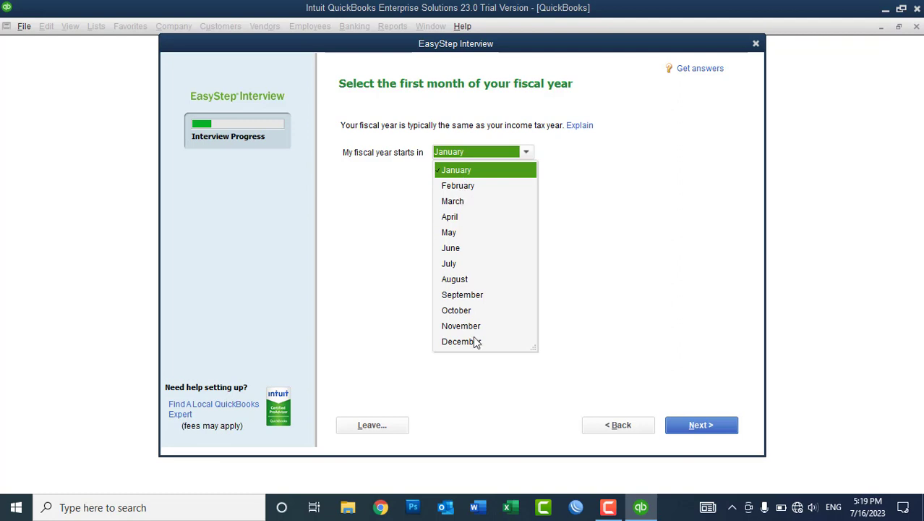
left_click(399, 228)
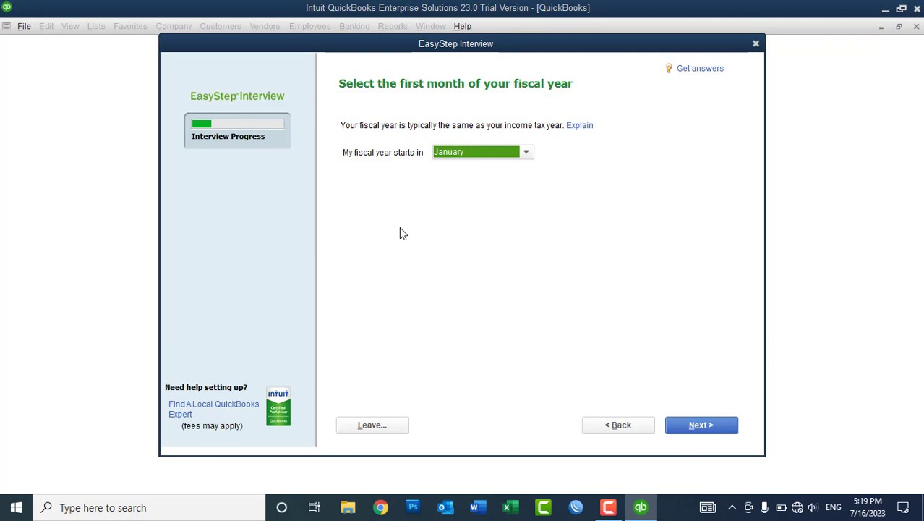
left_click(472, 154)
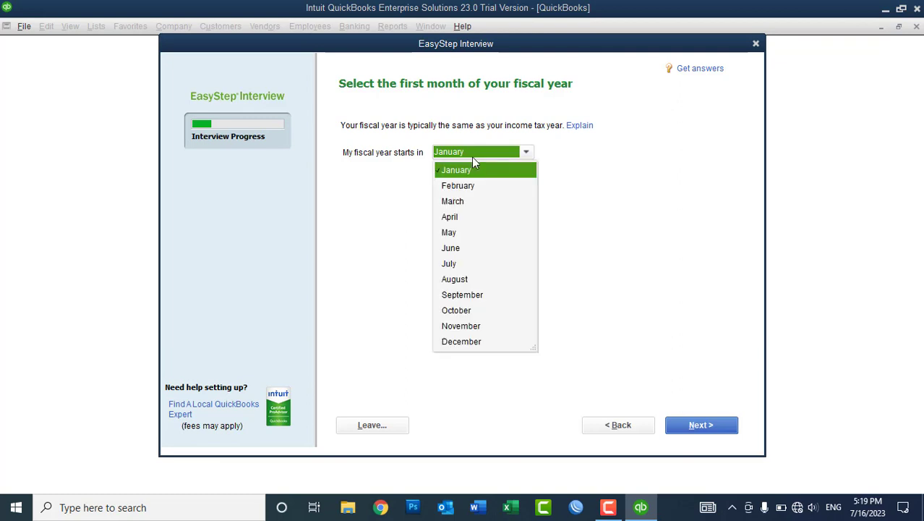
left_click(455, 233)
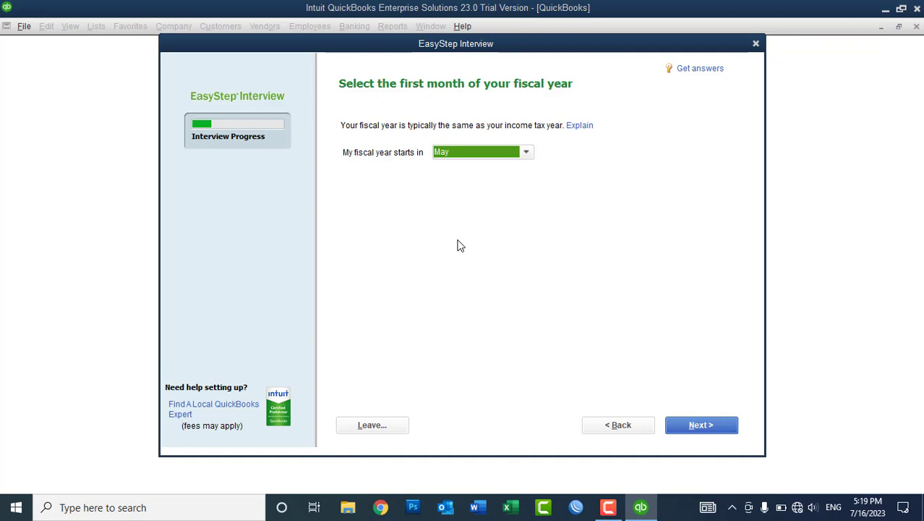
left_click(692, 428)
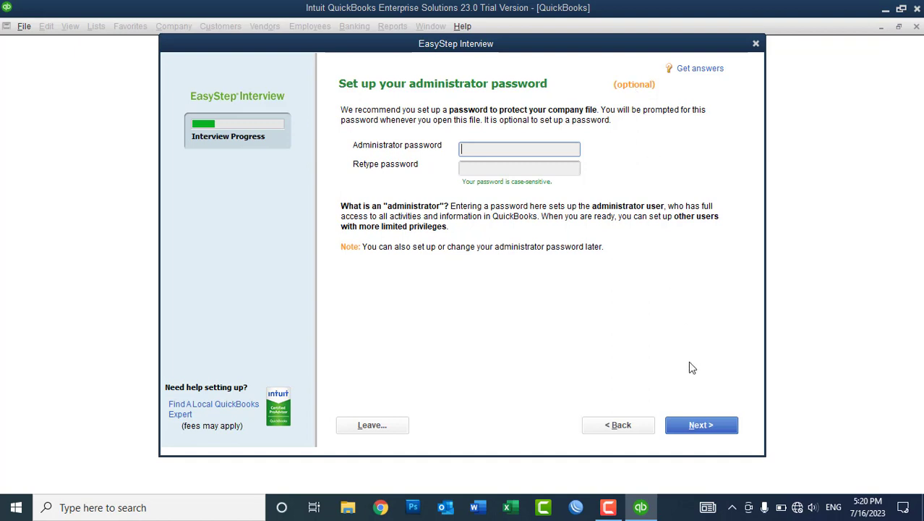
Enter and confirm a seven-character administrator password, then continue to Create your company file.
left_click(697, 428)
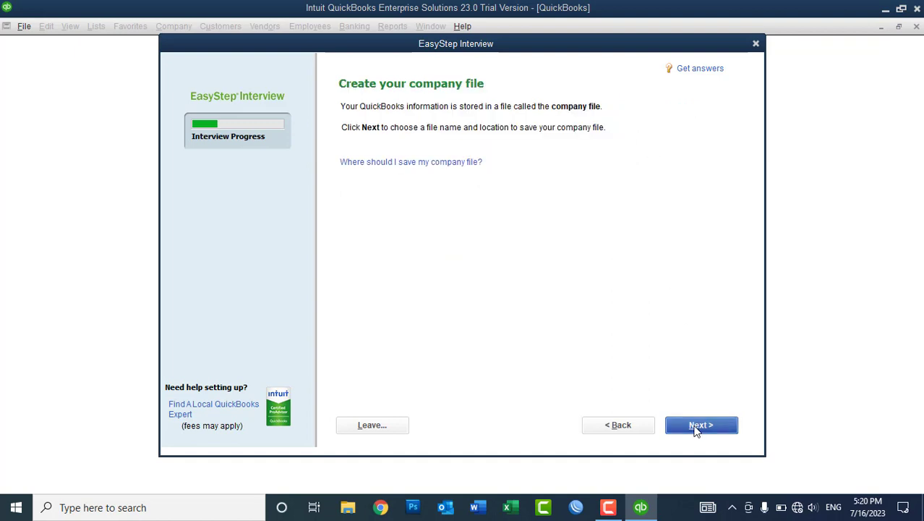
left_click(629, 427)
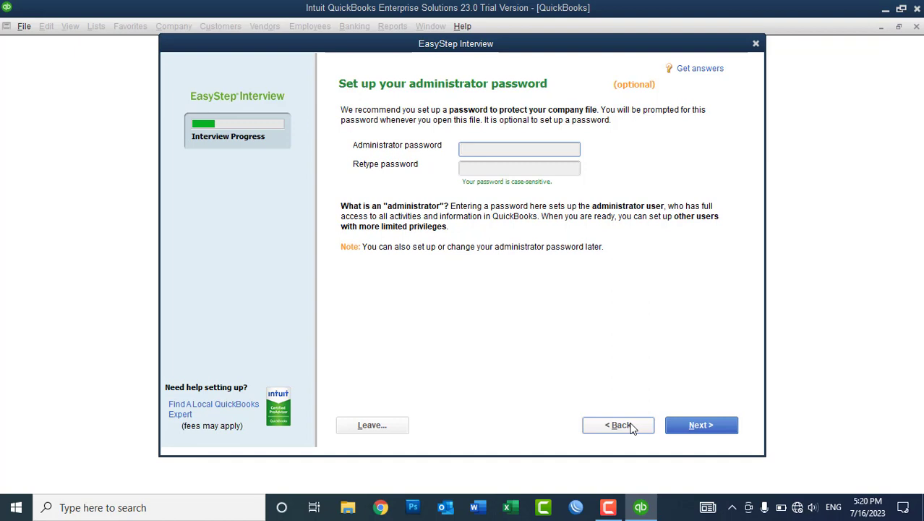
type("********")
key("BackSpace")
key("BackSpace")
key("BackSpace")
key("BackSpace")
key("BackSpace")
key("BackSpace")
key("BackSpace")
key("BackSpace")
type("•••••••")
left_click(513, 167)
type("•••••••")
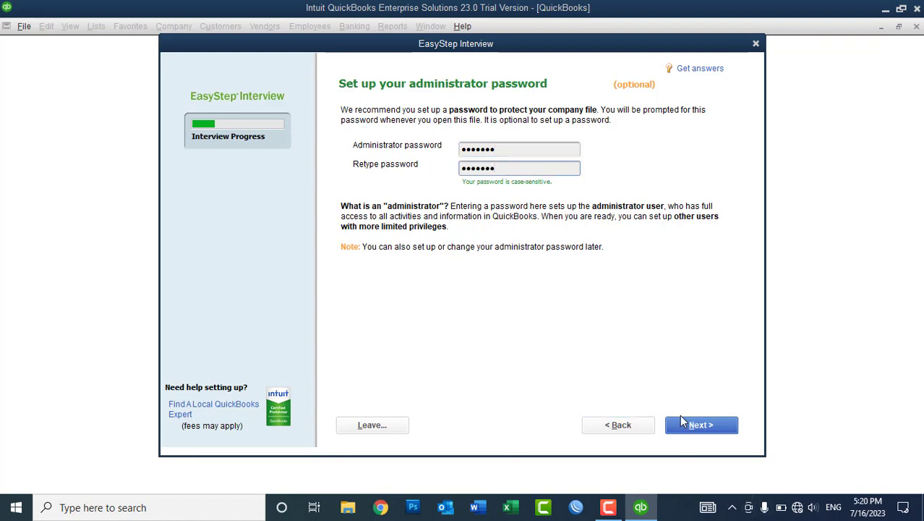
left_click(700, 424)
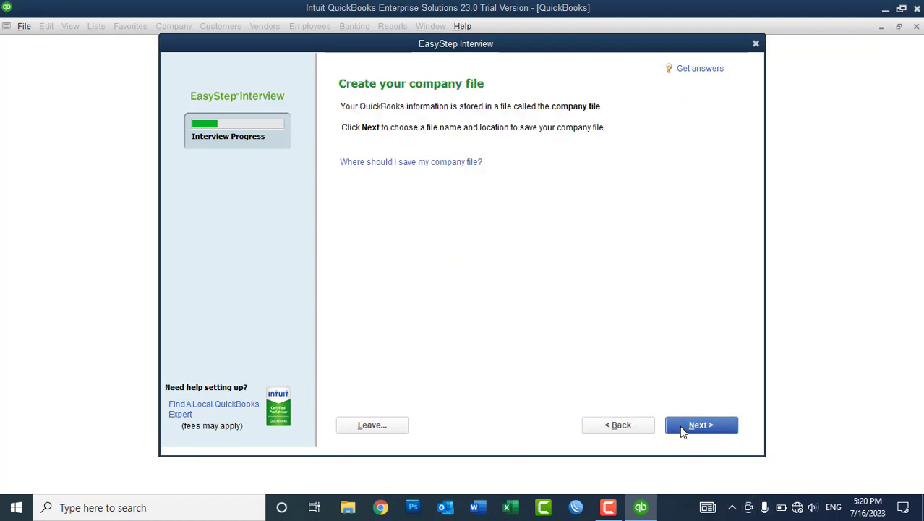
Review the administrator password, then continue to the Filename for New Company save dialog.
left_click(634, 424)
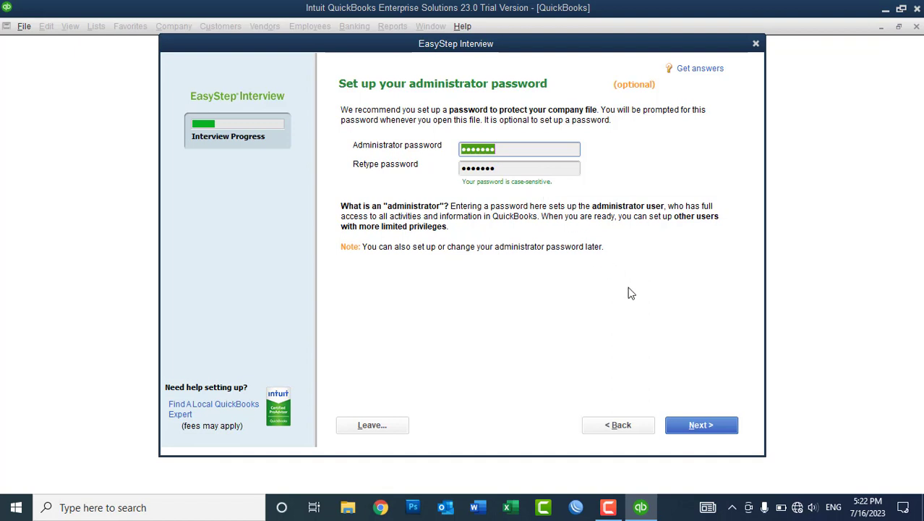
left_click(686, 431)
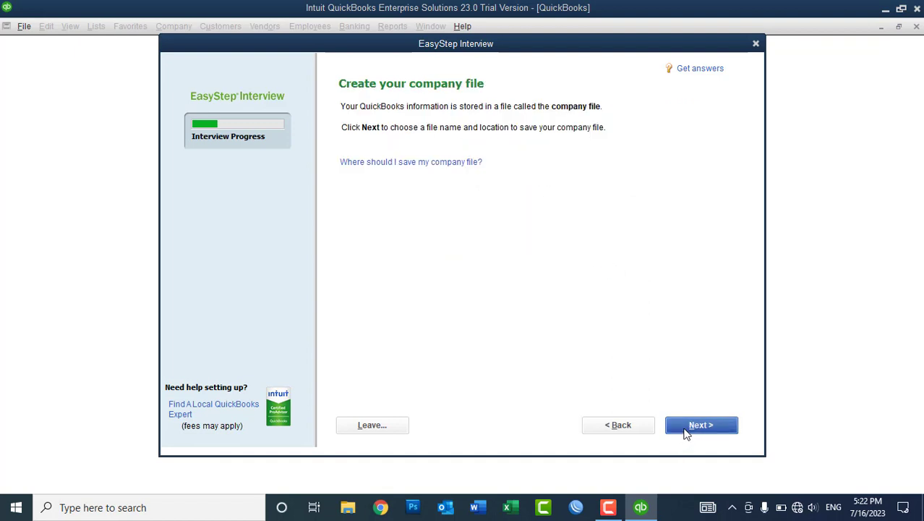
left_click(687, 426)
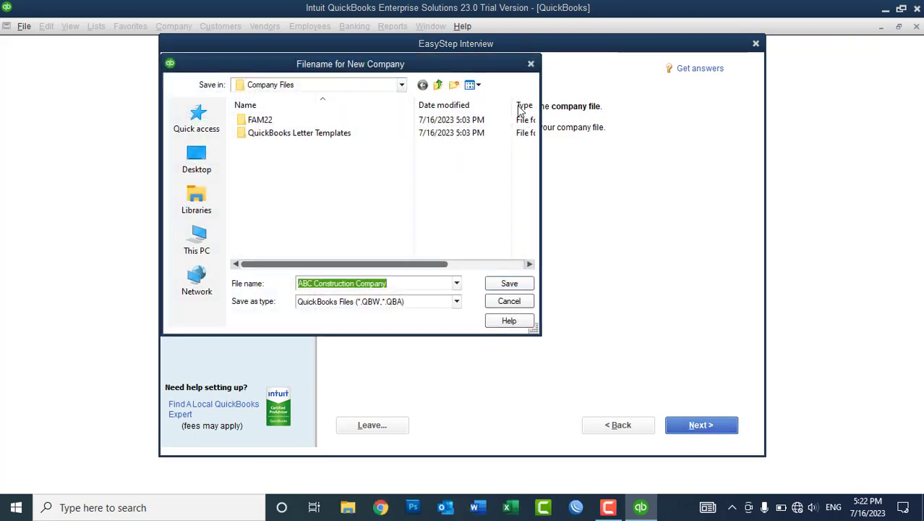
Browse up to the Intuit folder, then cancel the save and dismiss the unsaved-answers warning.
left_click_drag(475, 66, 793, 68)
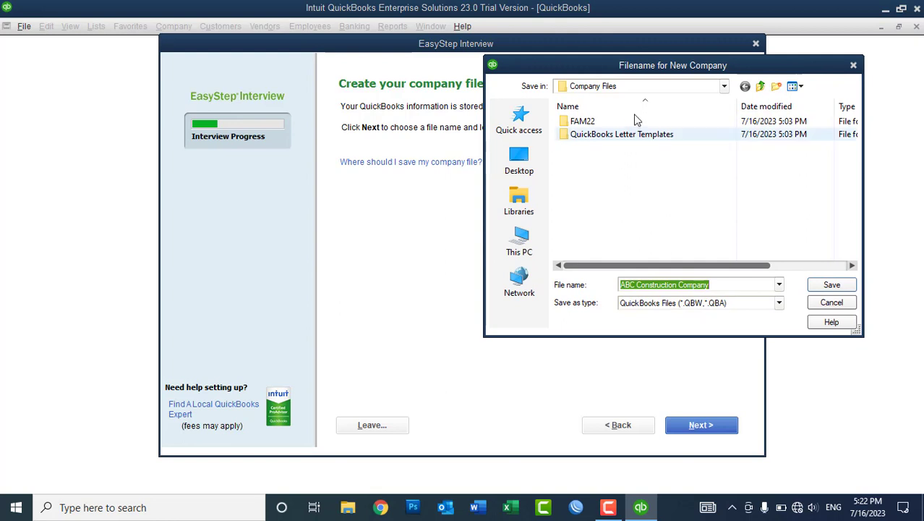
left_click(760, 88)
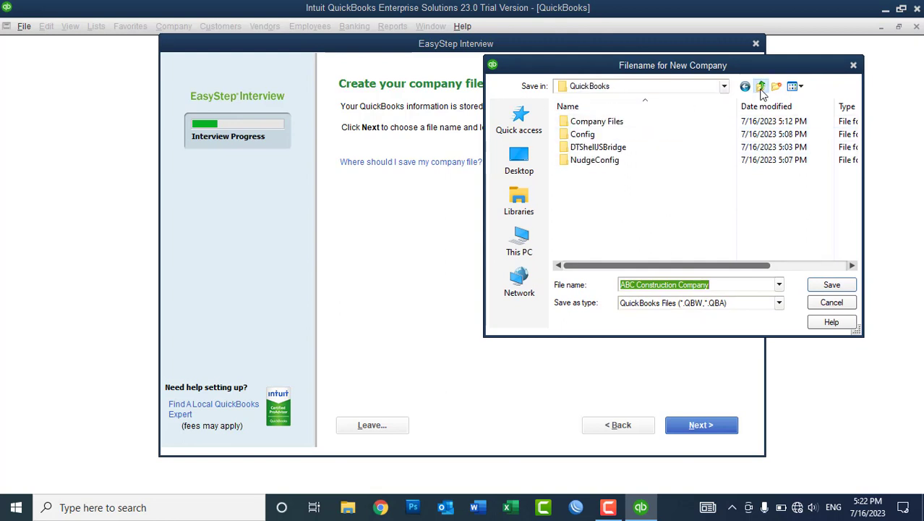
left_click(760, 87)
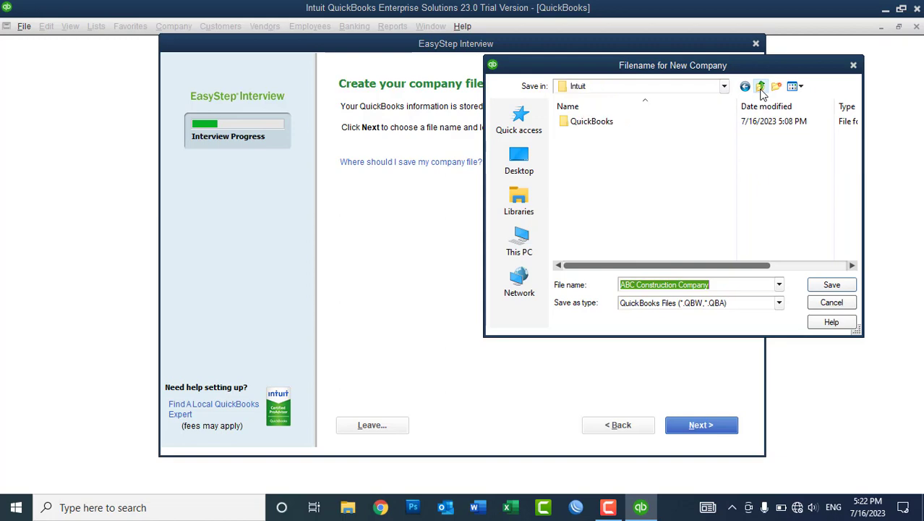
left_click(830, 303)
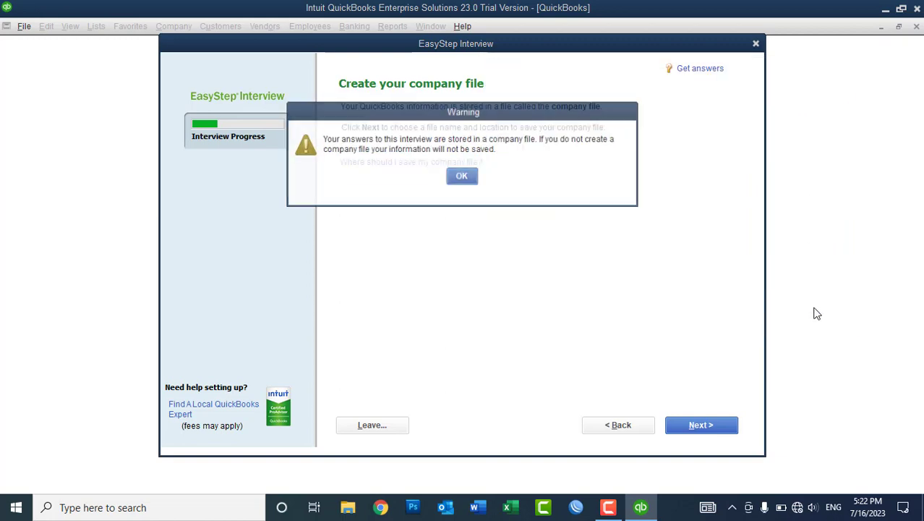
left_click(468, 180)
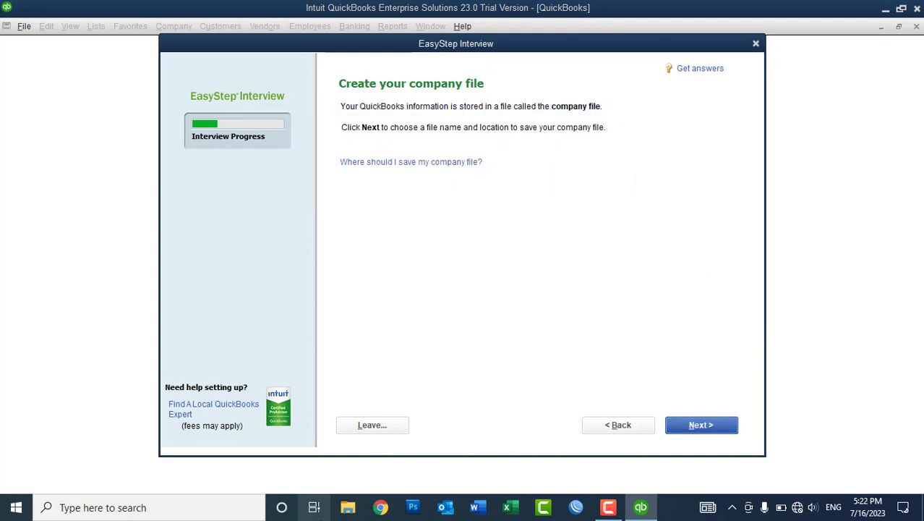
In File Explorer, browse C:\Program Files\Intuit\QuickBooks Enterprise Solutions 23.0.
left_click(345, 511)
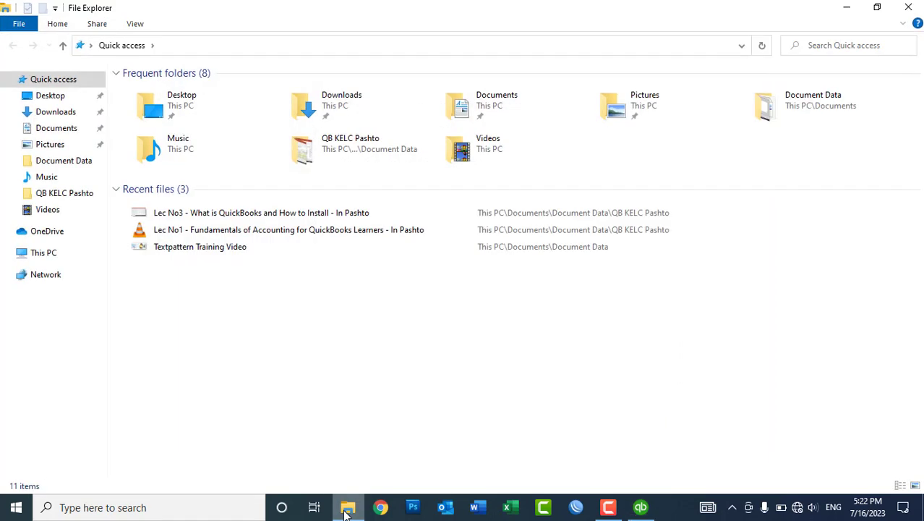
left_click(36, 252)
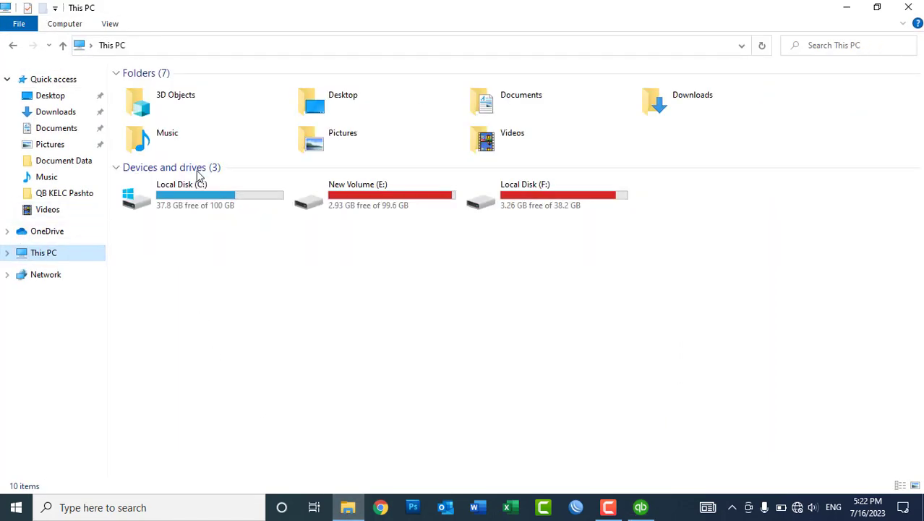
double_click(202, 196)
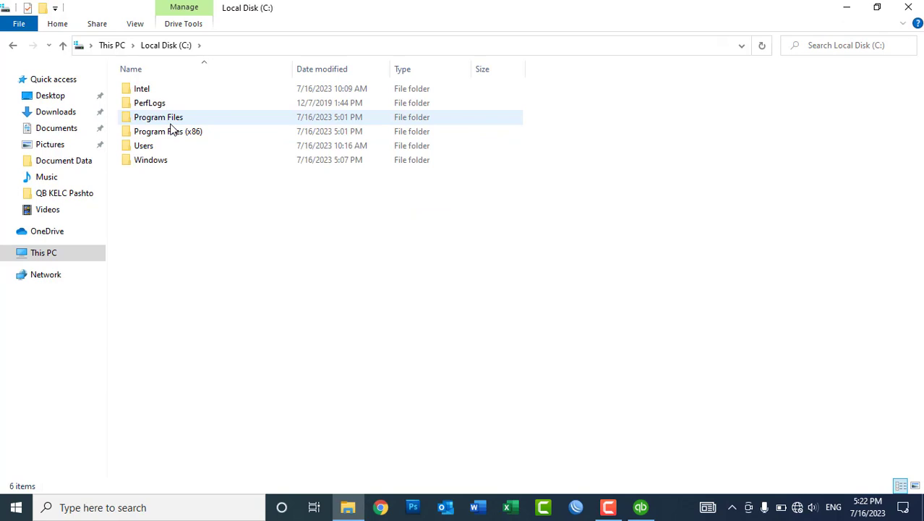
double_click(172, 123)
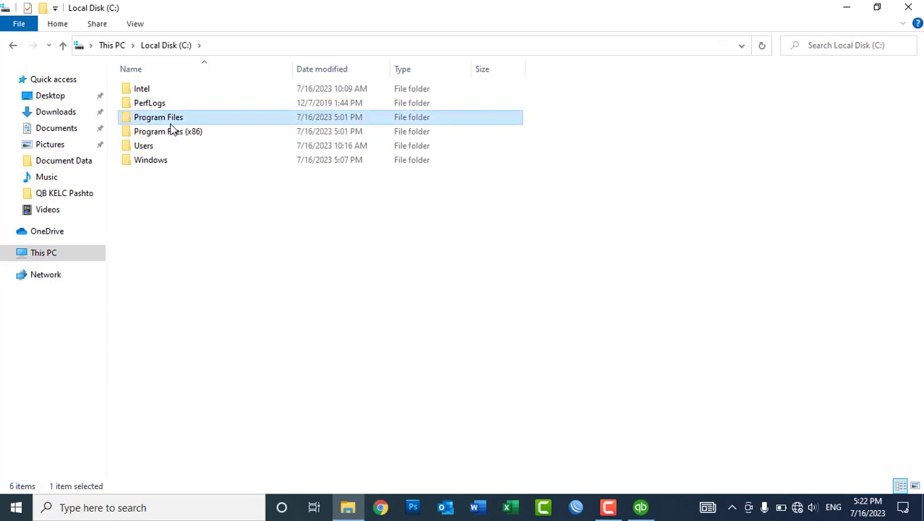
left_click(157, 135)
double_click(157, 134)
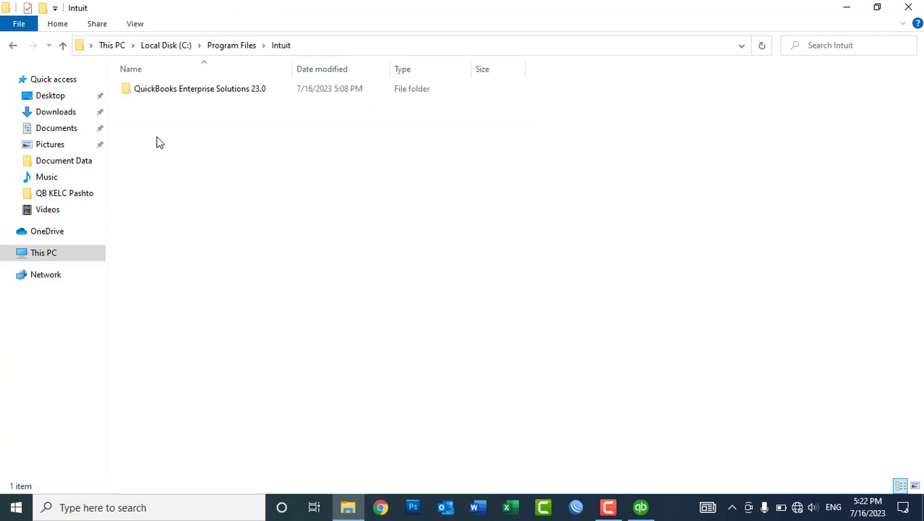
left_click(178, 93)
double_click(179, 93)
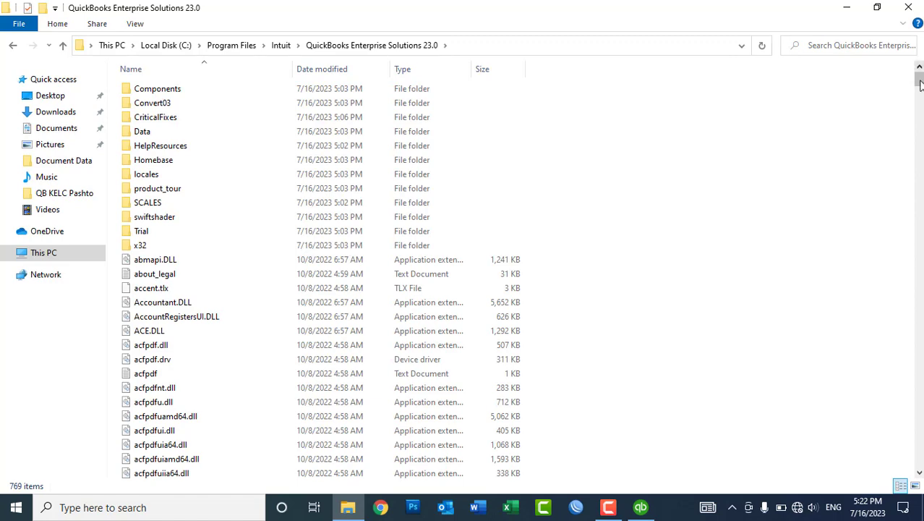
Check the Intuit folder in Program Files (x86), then return to Local Disk (C:).
left_click_drag(919, 81, 918, 344)
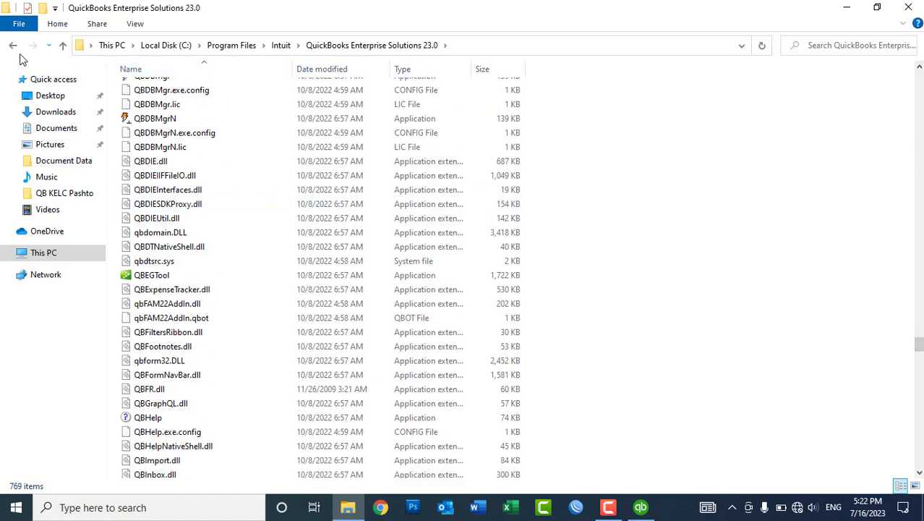
left_click(14, 46)
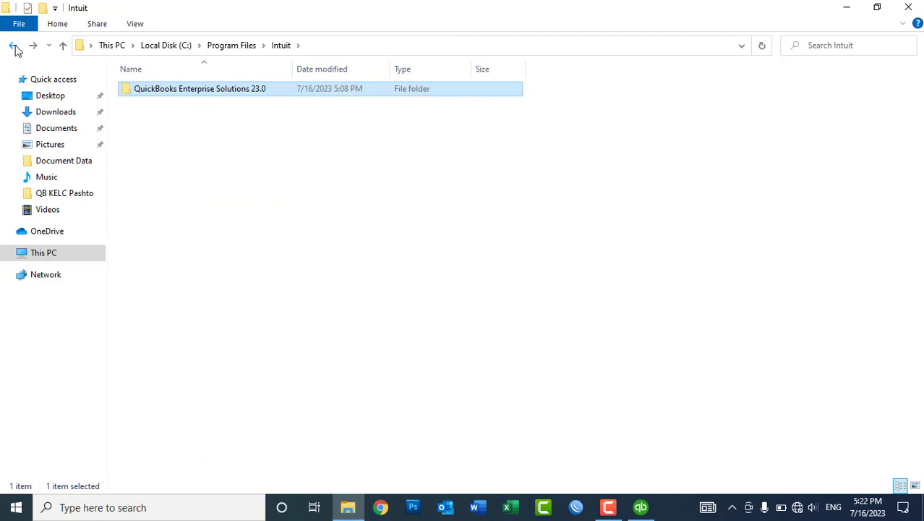
left_click(13, 46)
left_click(14, 46)
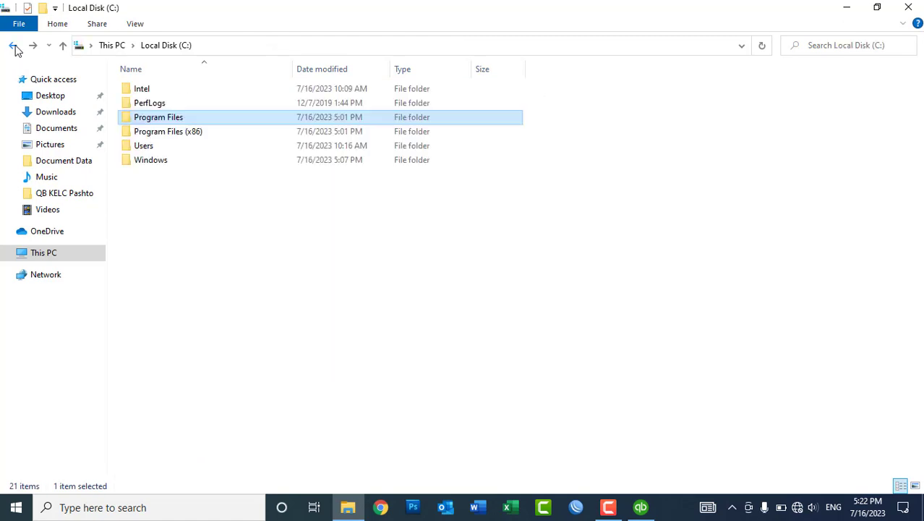
double_click(182, 135)
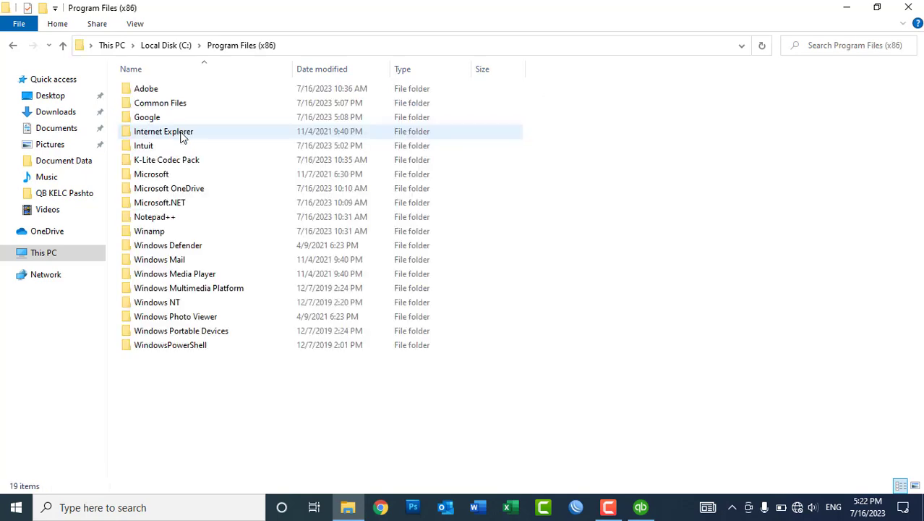
double_click(150, 148)
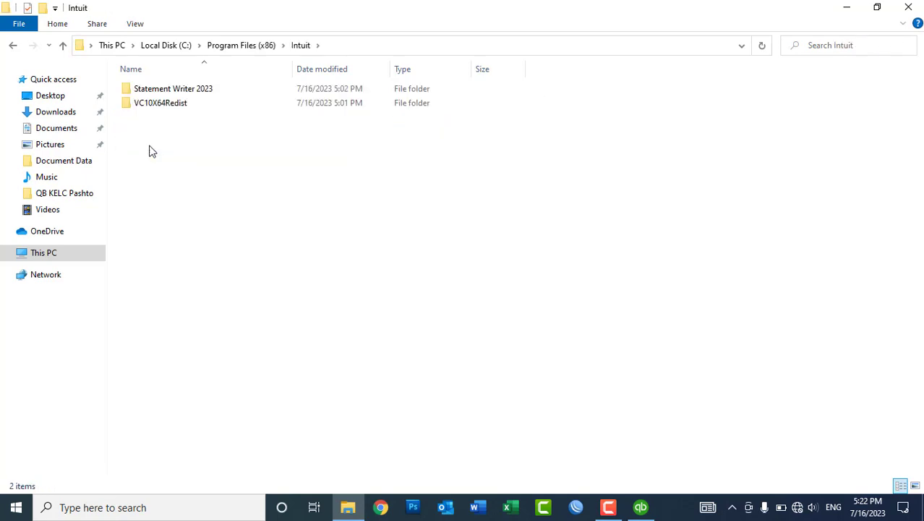
left_click(15, 45)
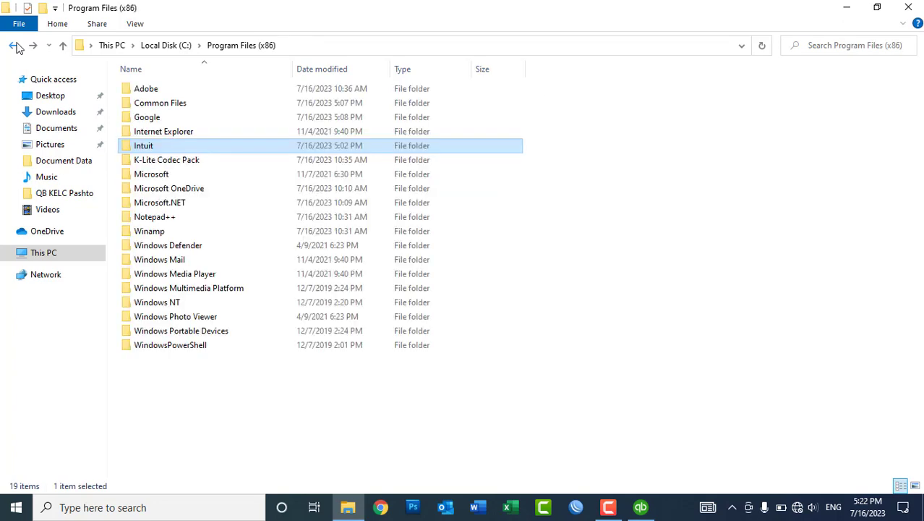
left_click(16, 47)
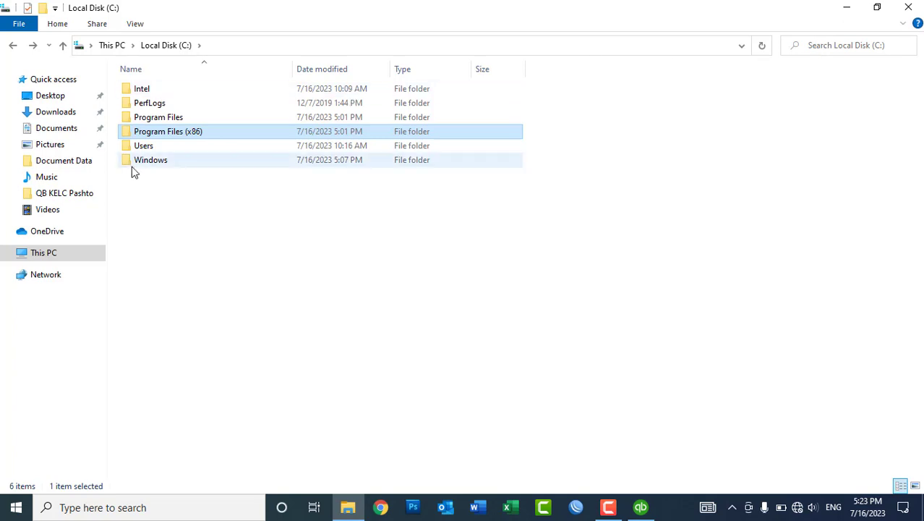
Open Users\Public\Public Documents\Intuit\QuickBooks\Company Files.
left_click(144, 149)
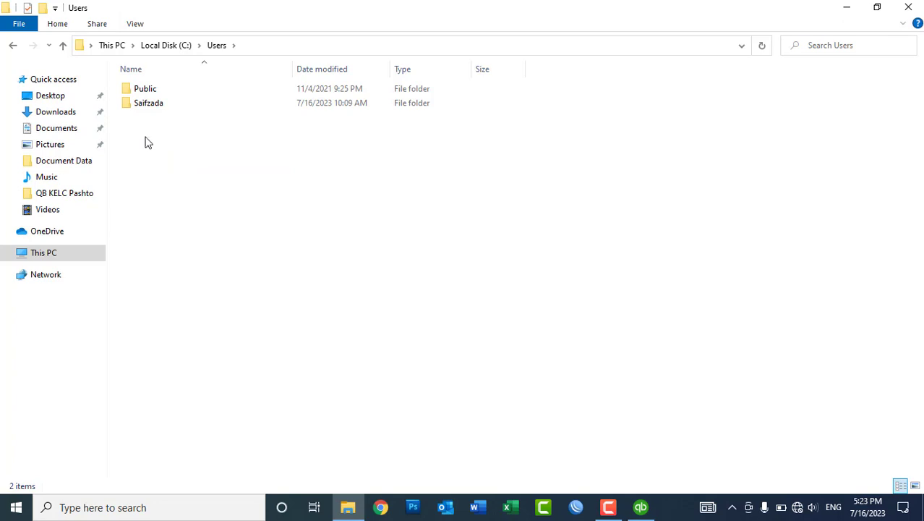
double_click(152, 94)
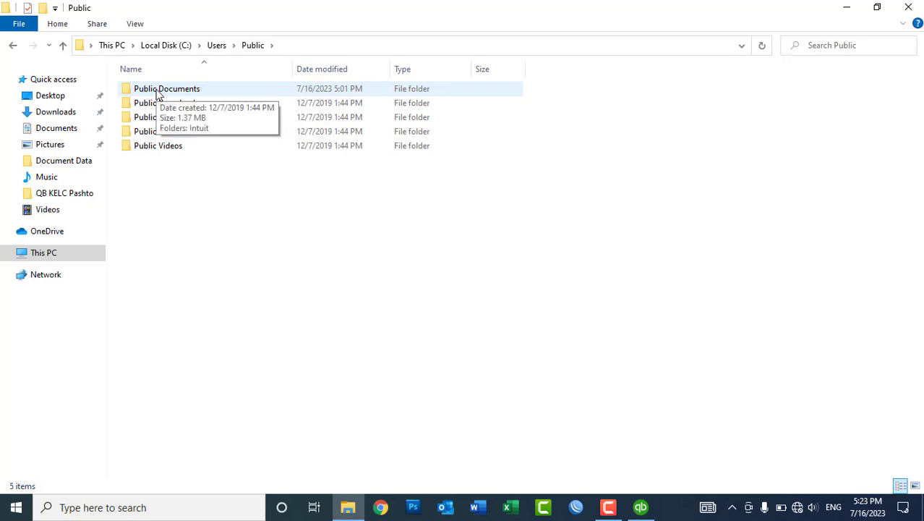
double_click(158, 94)
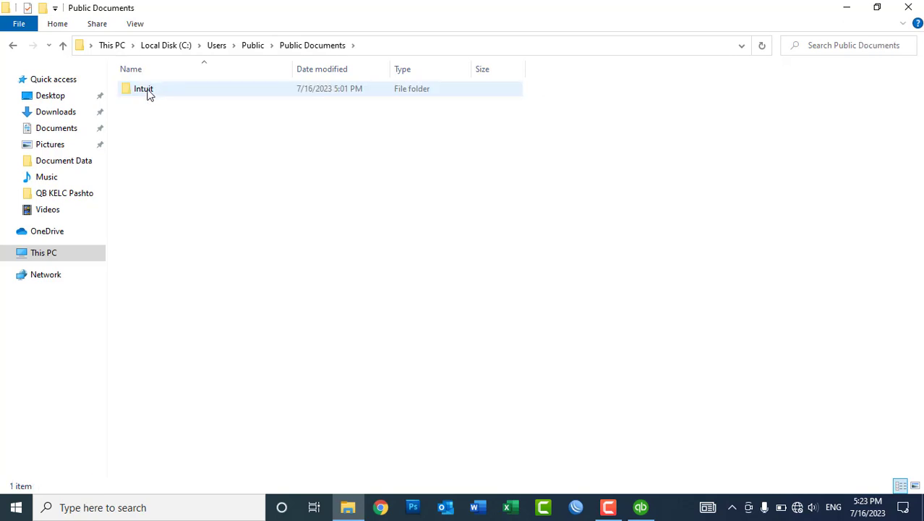
double_click(148, 94)
left_click(148, 94)
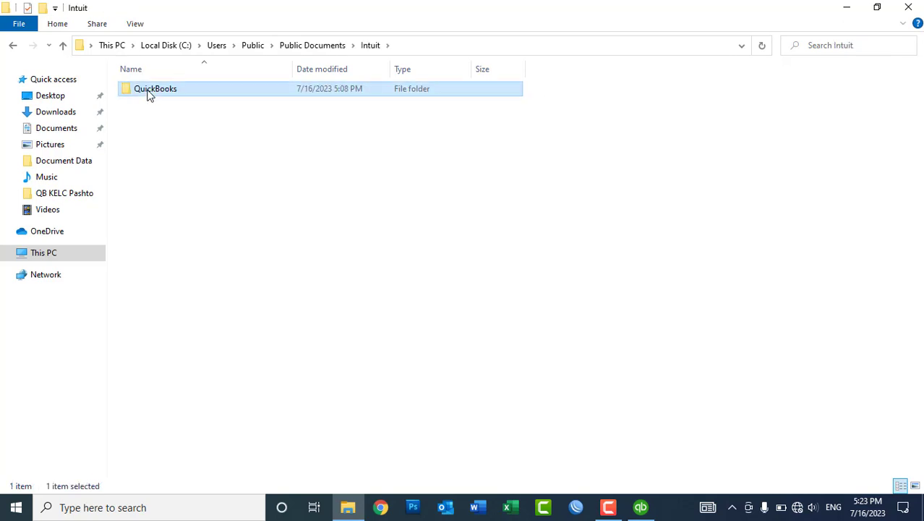
double_click(148, 94)
double_click(148, 93)
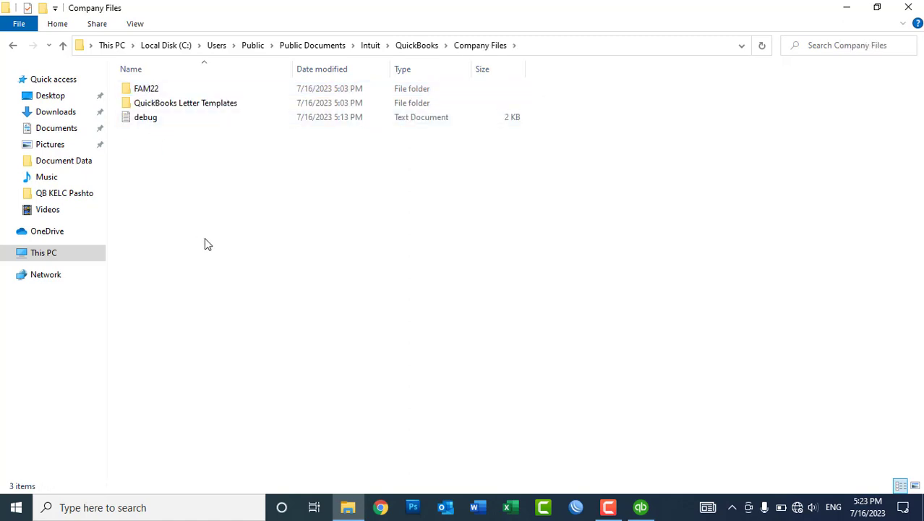
mouse_move(350, 512)
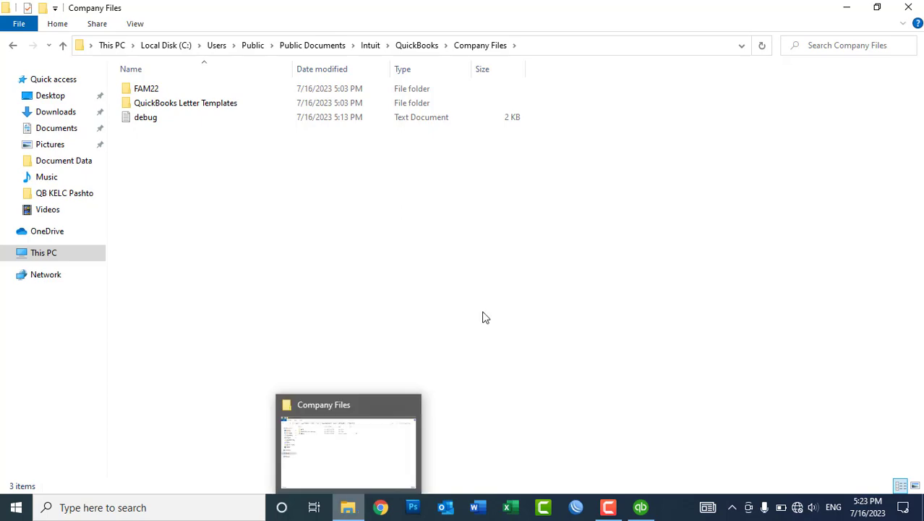
Close File Explorer and save the ABC Construction Company file in Company Files.
left_click(908, 6)
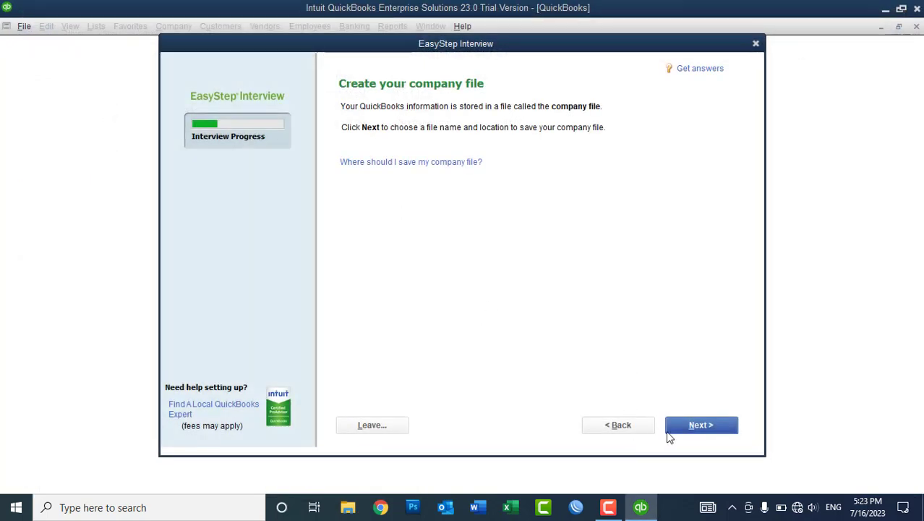
left_click(673, 432)
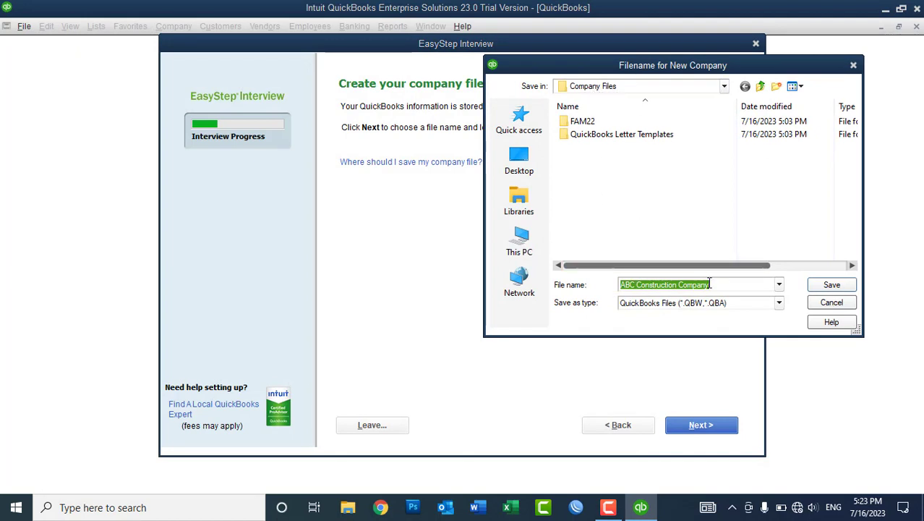
left_click(830, 285)
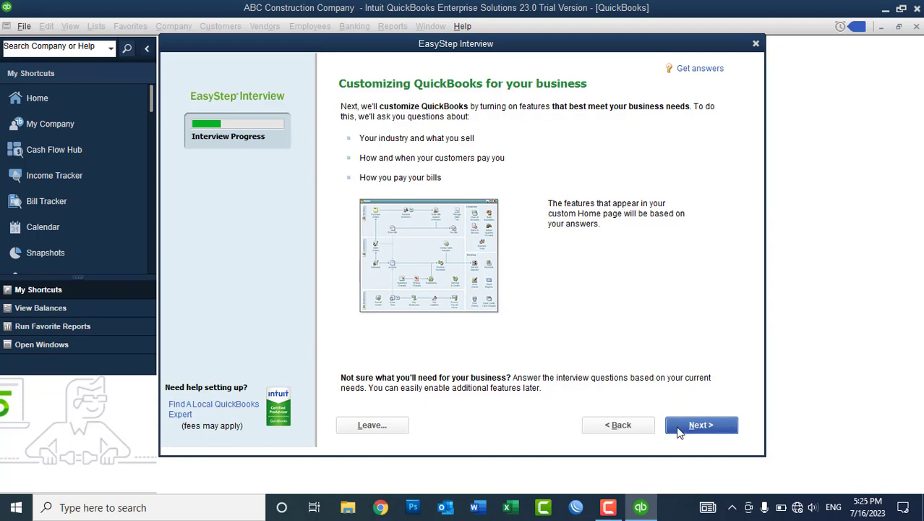
Answer that the business sells both services and products, and continue.
left_click(679, 428)
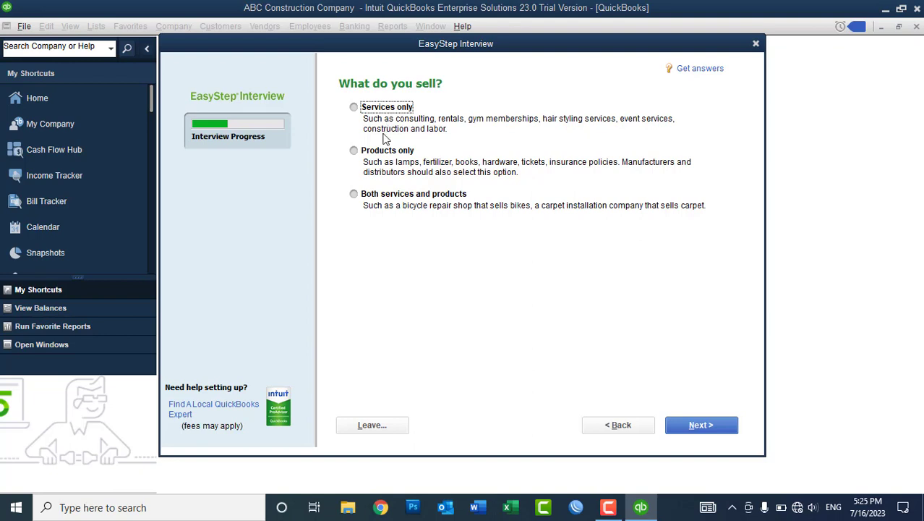
left_click(371, 153)
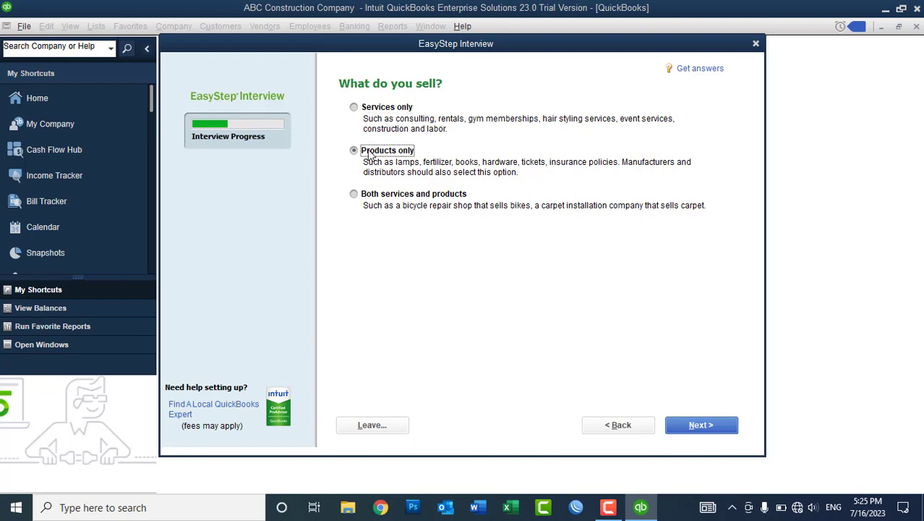
left_click(365, 196)
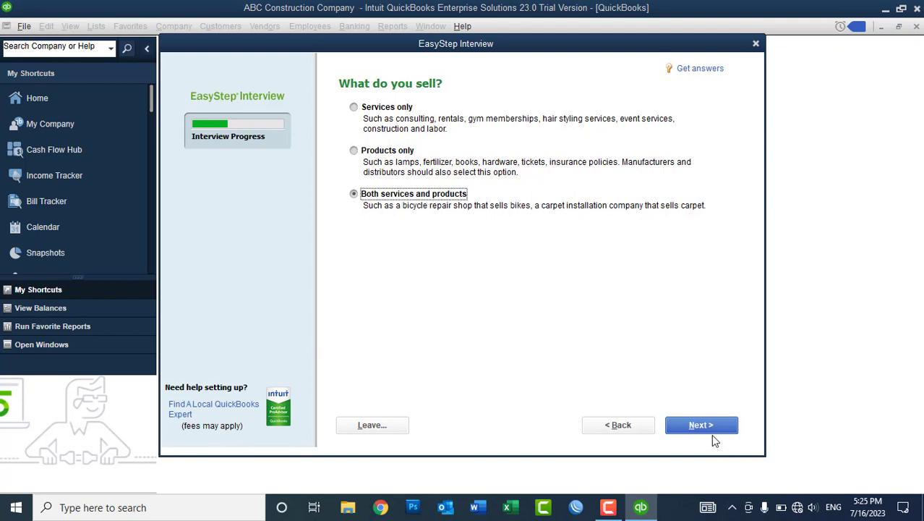
left_click(710, 435)
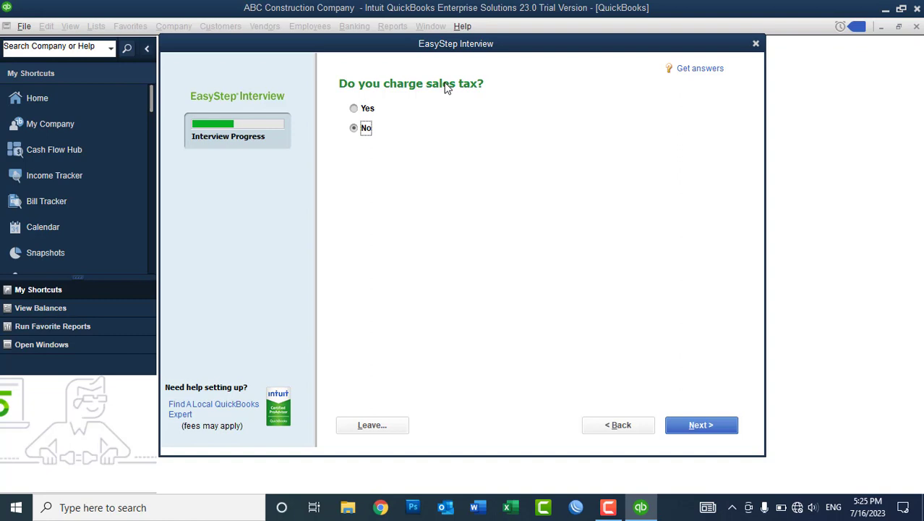
Answer Yes to charging sales tax and continue to the estimates question.
left_click(354, 108)
left_click(354, 129)
left_click(361, 109)
left_click(708, 426)
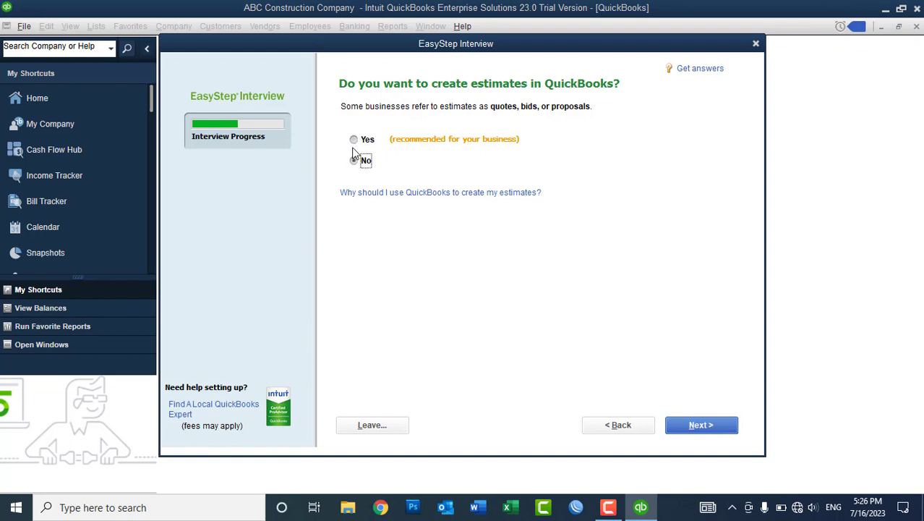
Answer Yes to creating estimates and continue to the customer orders question.
left_click(354, 139)
left_click(354, 162)
left_click(355, 144)
left_click(684, 435)
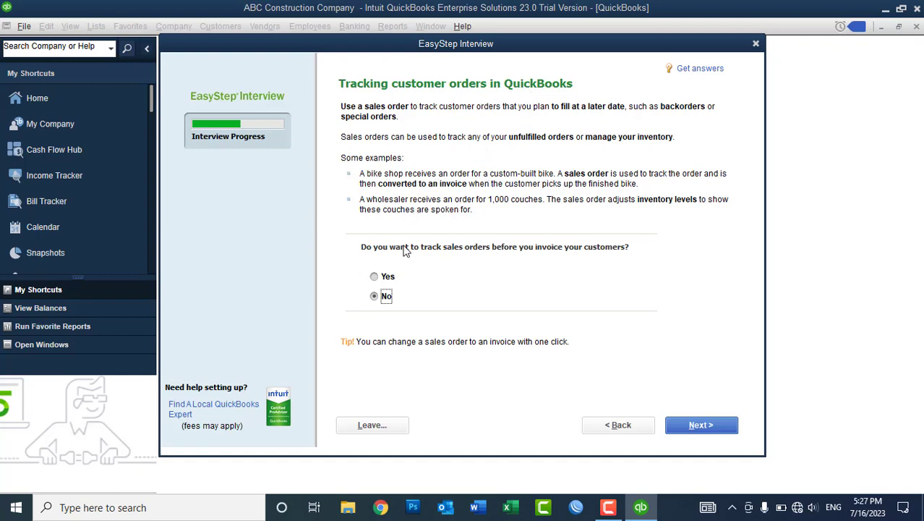
Answer Yes to tracking sales orders and accept Yes for billing statements.
left_click(376, 278)
left_click(376, 296)
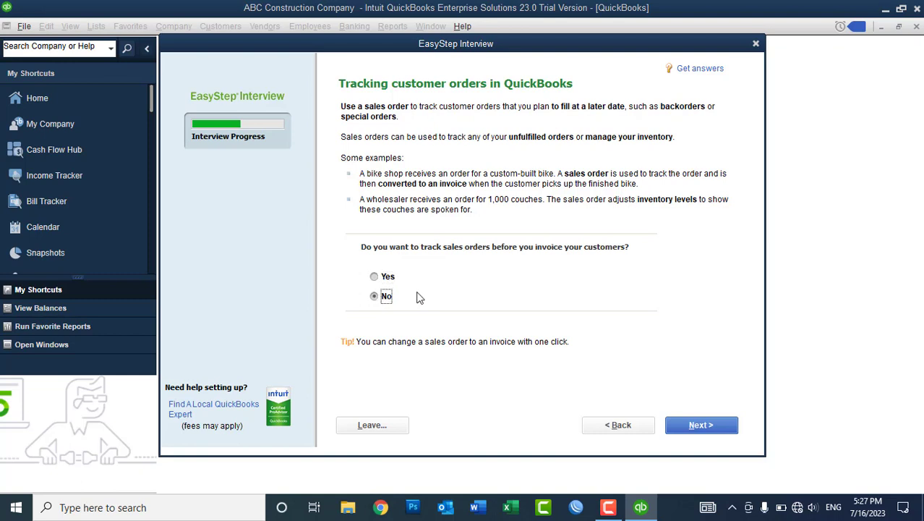
left_click(380, 280)
left_click(682, 424)
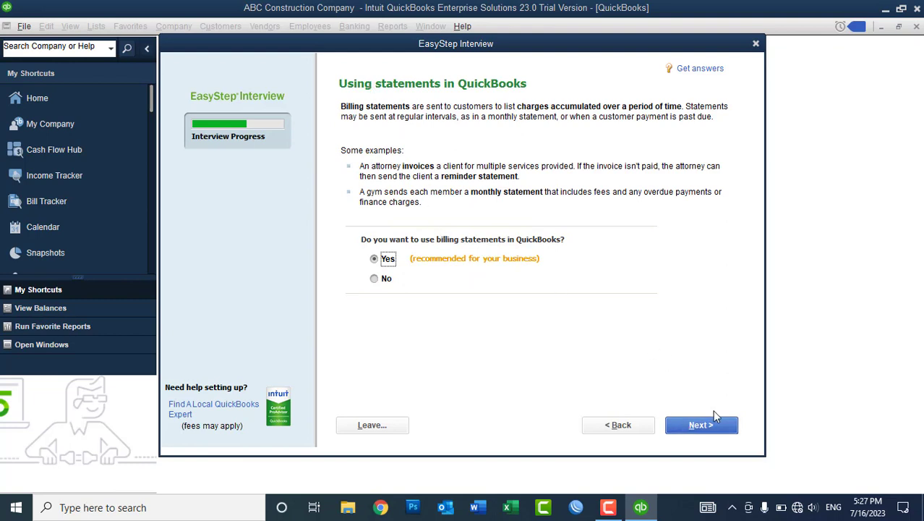
left_click(699, 426)
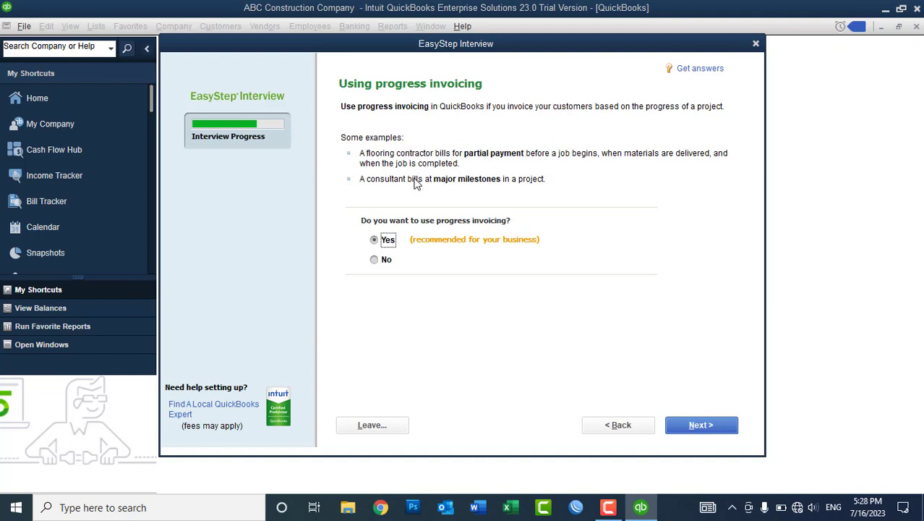
Accept Yes for progress invoicing, bill tracking, inventory and time tracking.
left_click(674, 426)
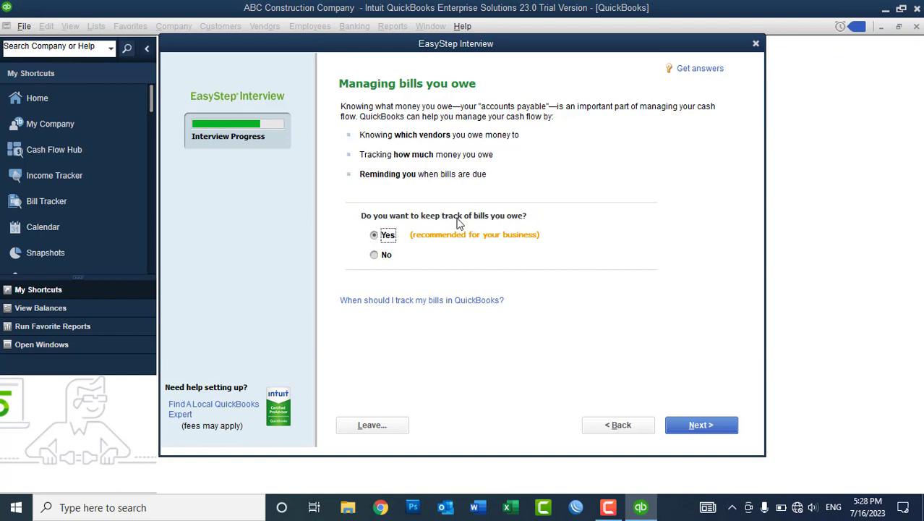
left_click(710, 423)
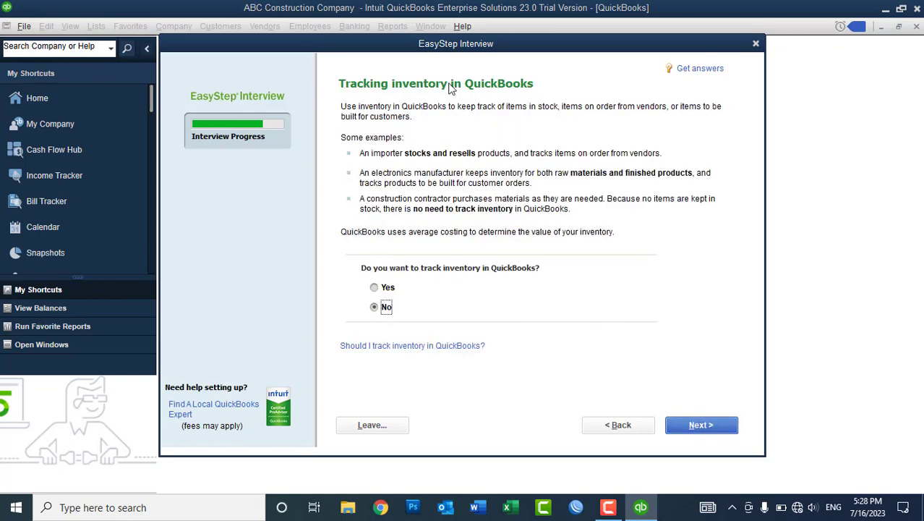
left_click(374, 287)
left_click(699, 425)
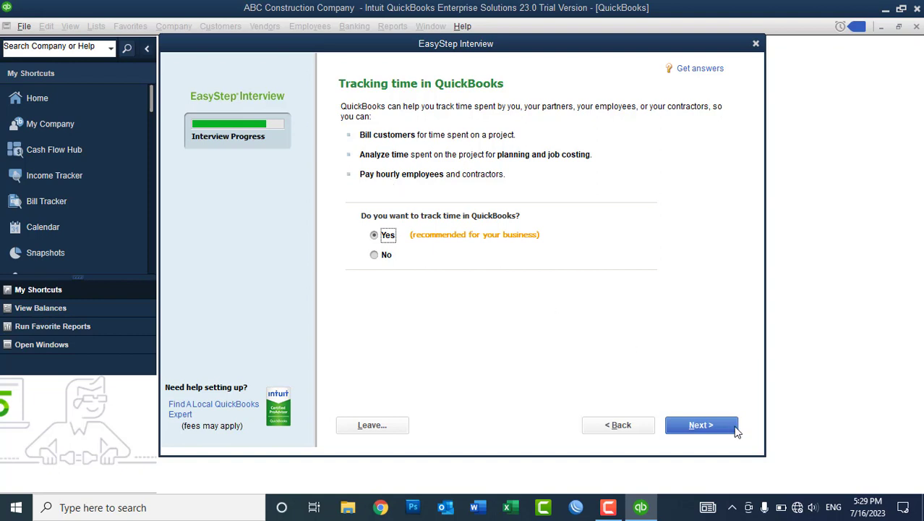
left_click(712, 426)
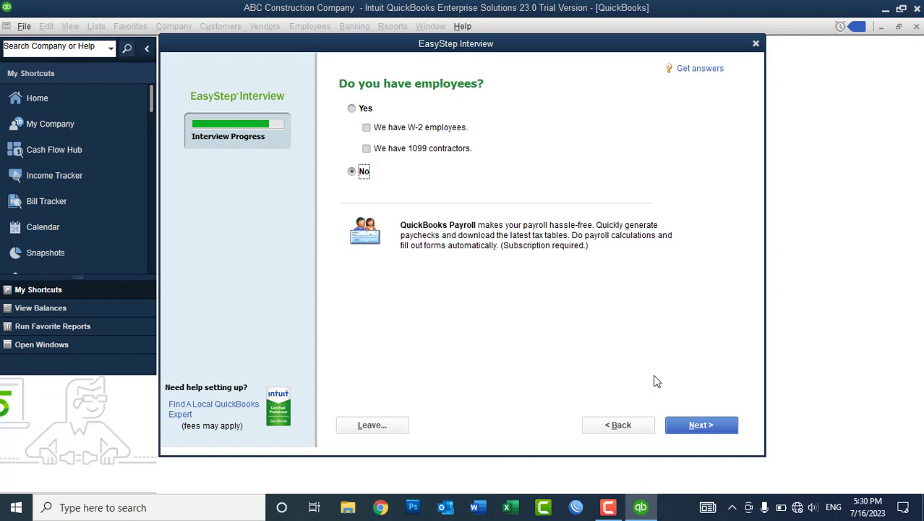
Answer Yes to employees with W-2 employees checked and 1099 contractors unchecked.
left_click(365, 109)
left_click(389, 130)
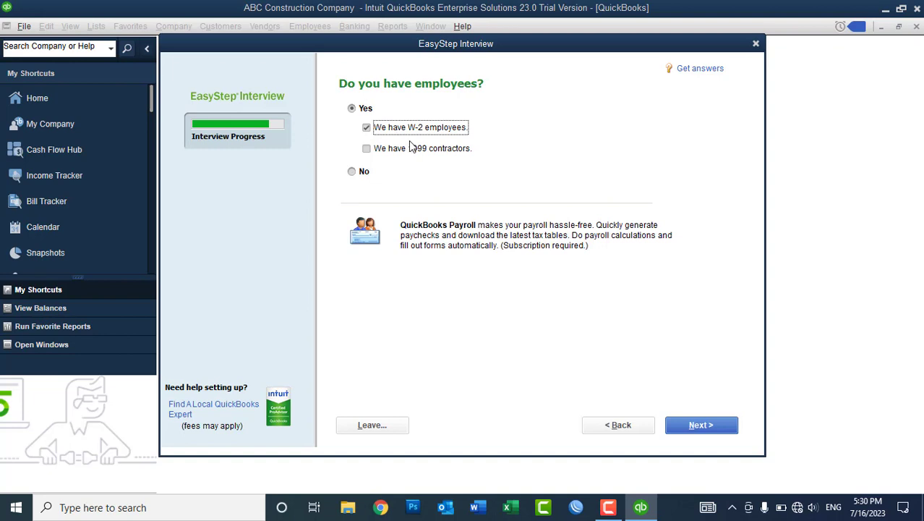
left_click(409, 151)
left_click(403, 151)
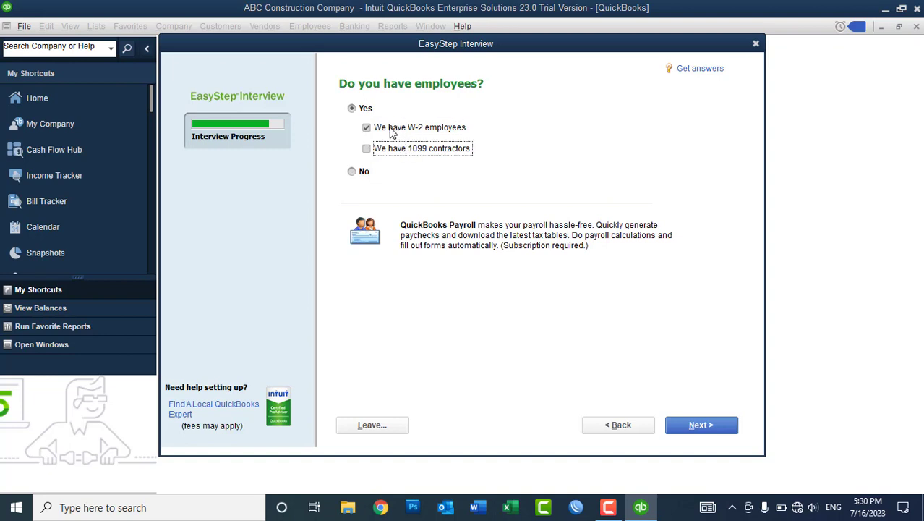
left_click(353, 177)
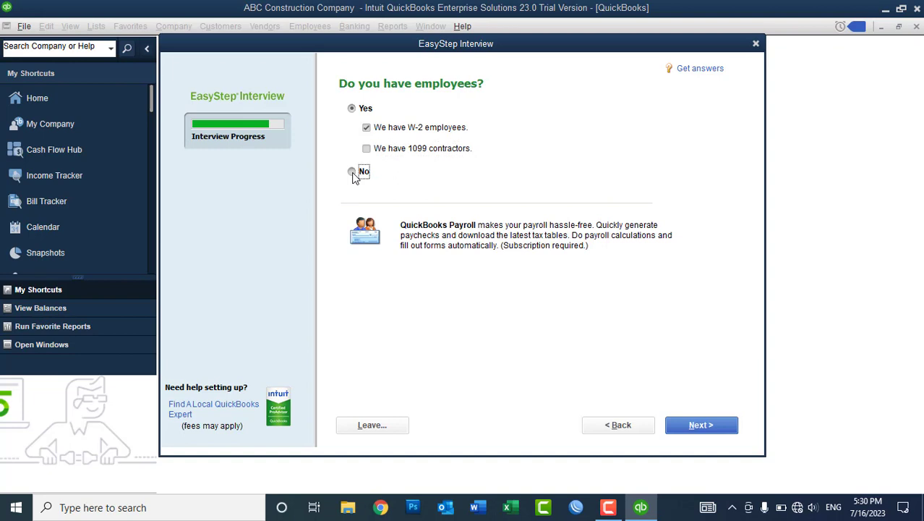
left_click(353, 109)
left_click(382, 131)
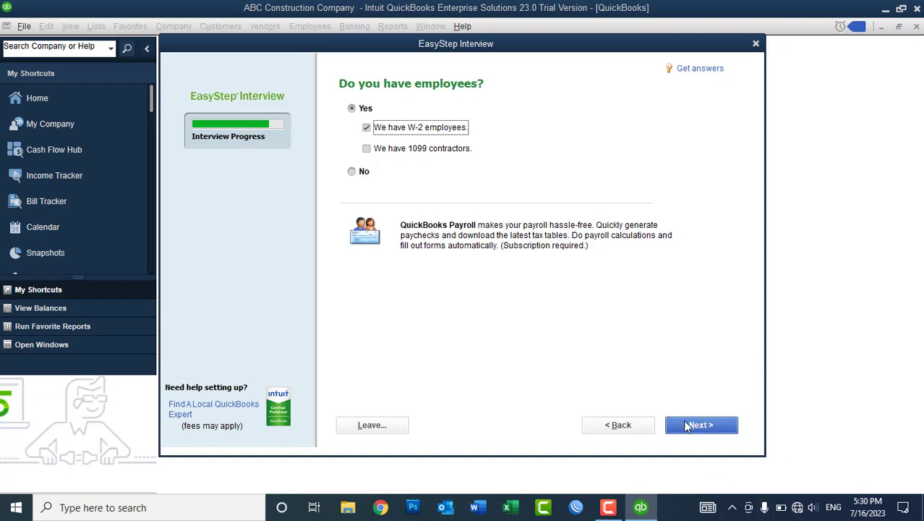
left_click(689, 428)
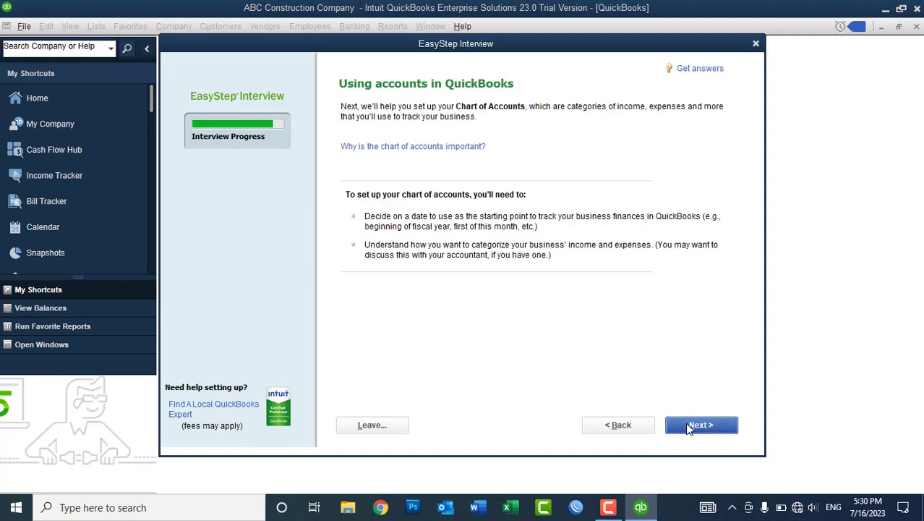
Continue past the Using accounts in QuickBooks page to the start date question.
left_click(689, 428)
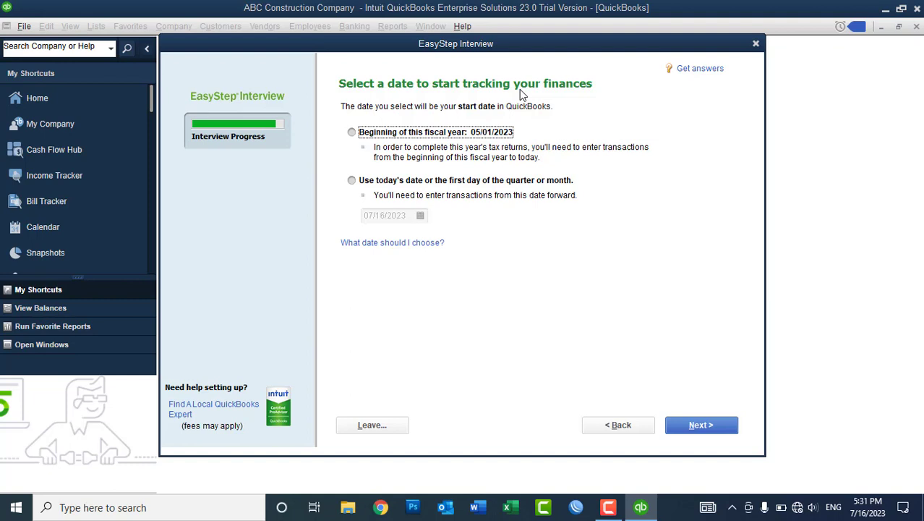
Pick a custom start date of 05/10/2023 from the calendar.
left_click(427, 183)
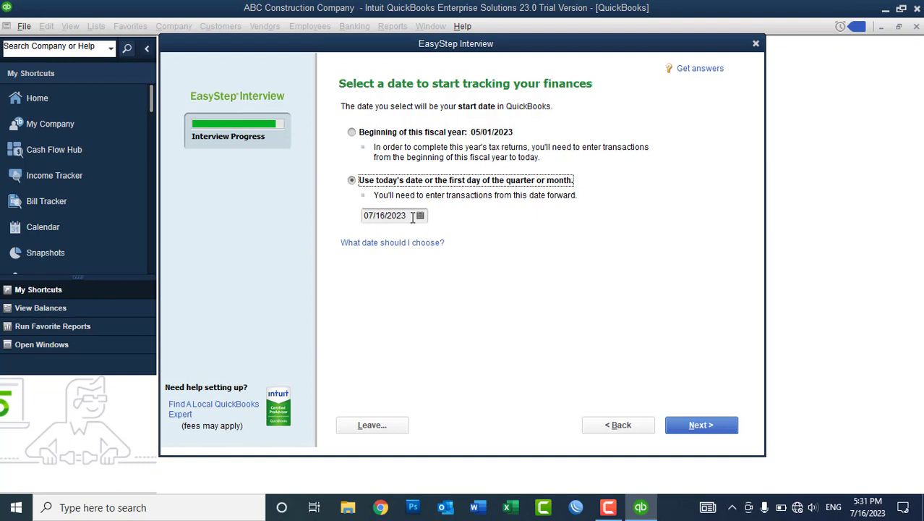
left_click(420, 216)
left_click(377, 238)
left_click(377, 237)
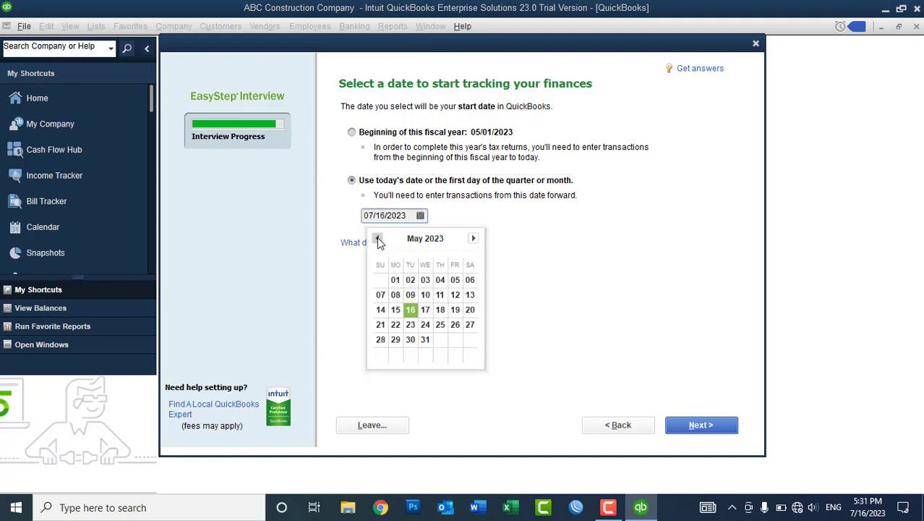
left_click(432, 298)
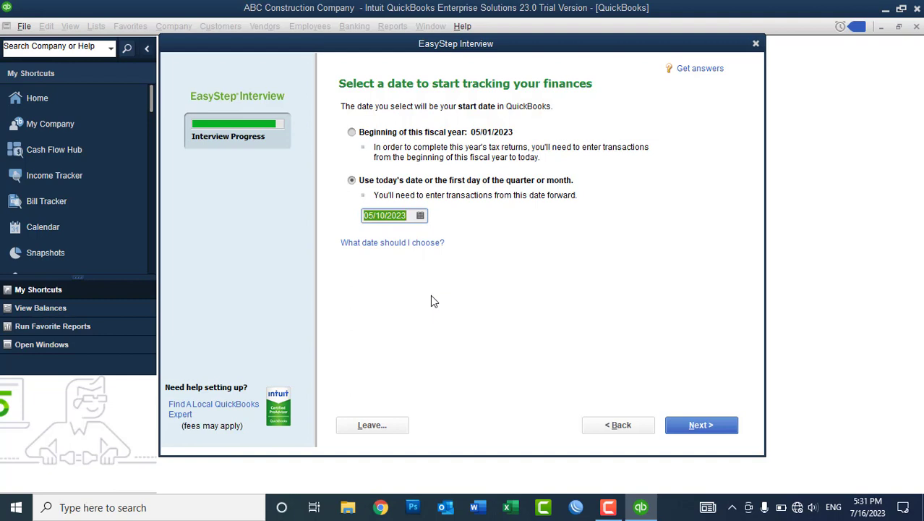
Switch the start date to the fiscal year beginning 05/01/2023 and continue.
left_click(358, 137)
left_click(360, 139)
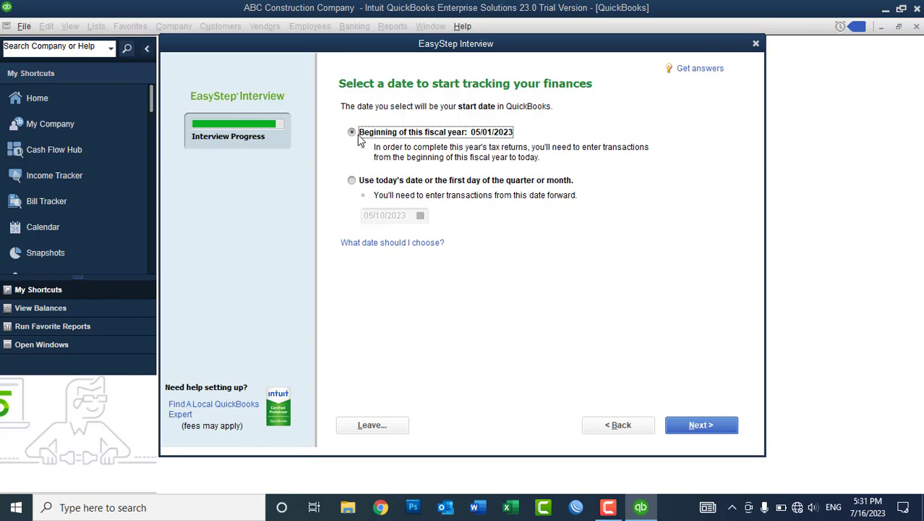
left_click(687, 426)
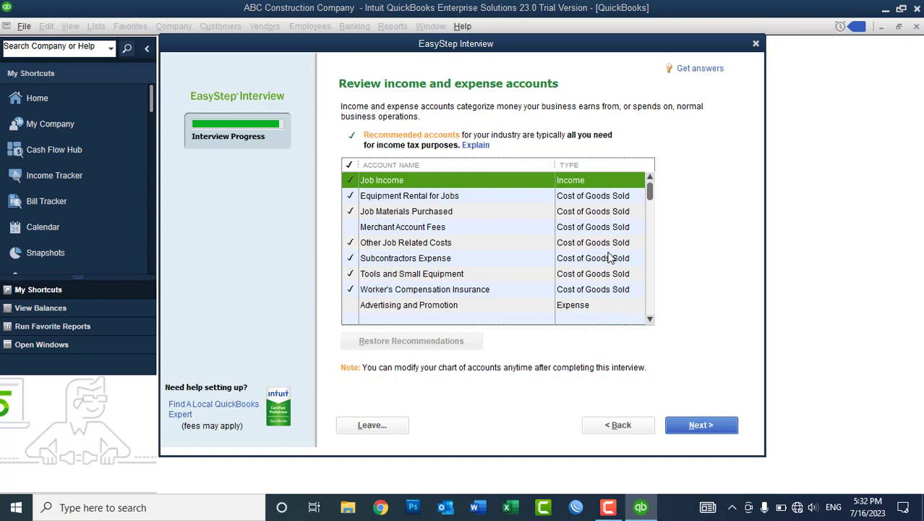
left_click_drag(650, 191, 650, 305)
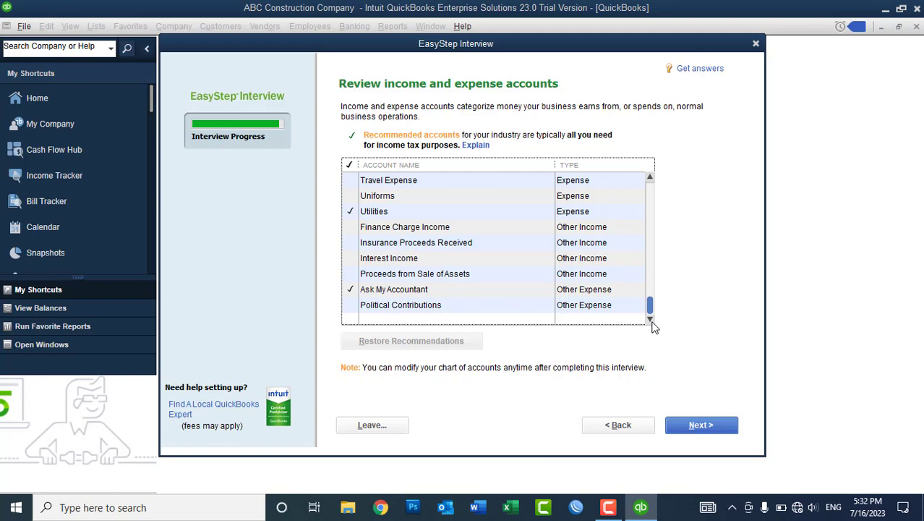
left_click_drag(653, 325, 650, 276)
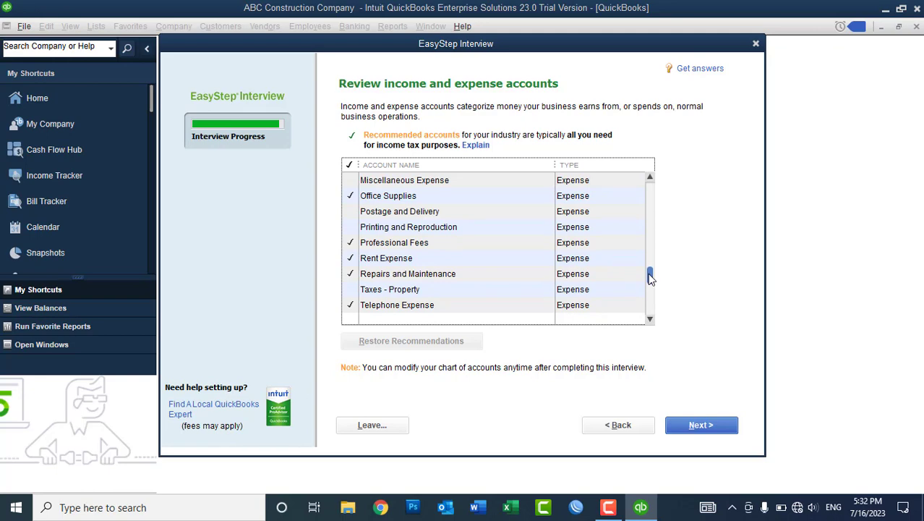
left_click_drag(649, 276, 640, 168)
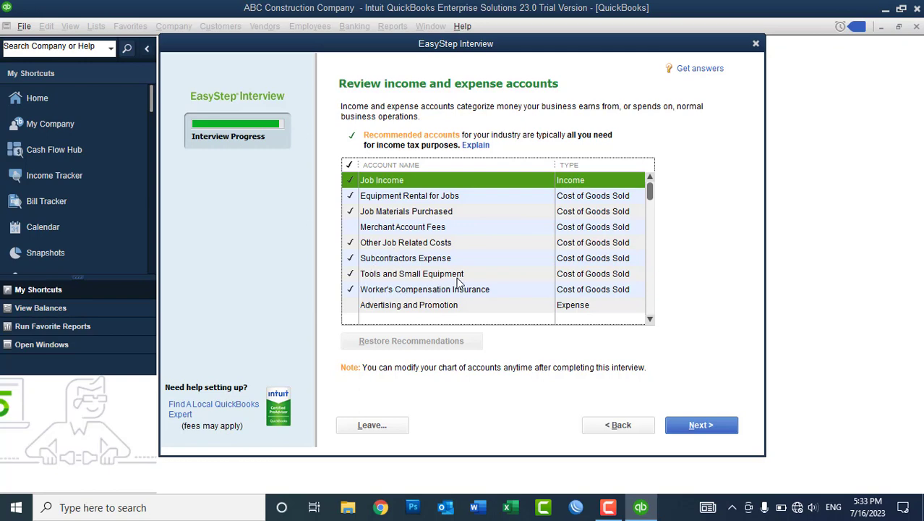
Untick and re-tick the Depreciation Expense account in the account list.
left_click(649, 319)
left_click(649, 319)
left_click(649, 319)
left_click(649, 318)
left_click(649, 319)
left_click(650, 318)
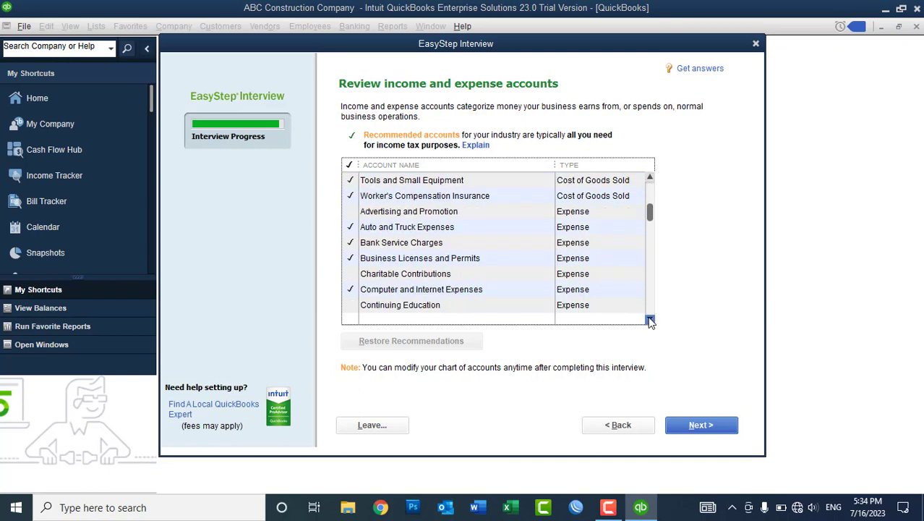
left_click(649, 319)
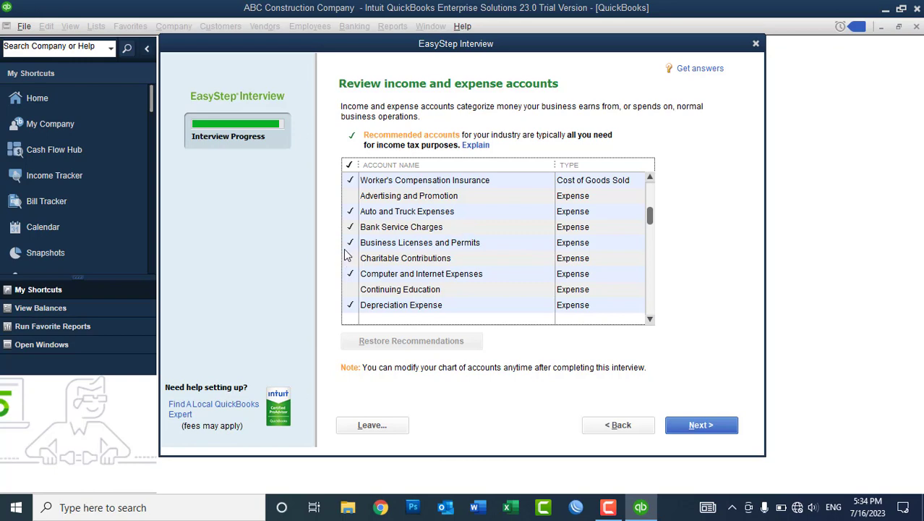
left_click(351, 308)
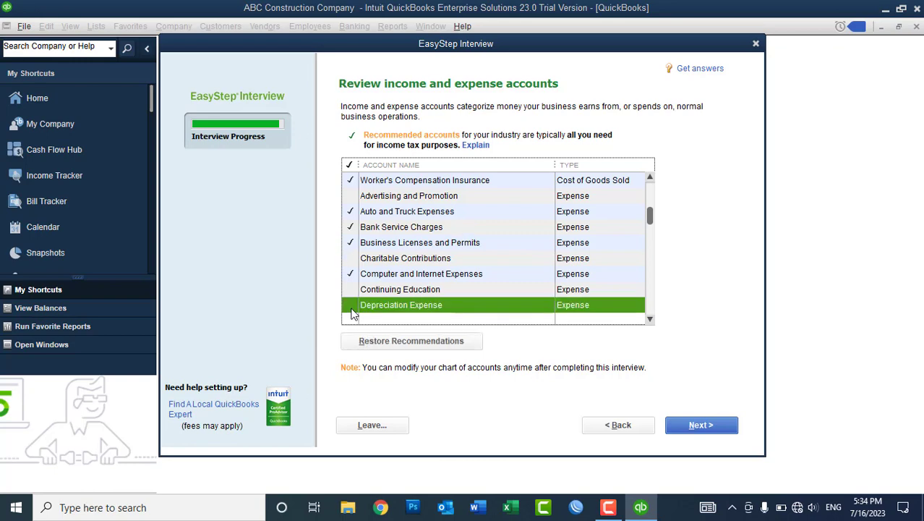
left_click(351, 307)
Untick Continuing Education, tick Advertising and Promotion, restore recommendations, then re-tick Advertising and Promotion.
left_click(351, 289)
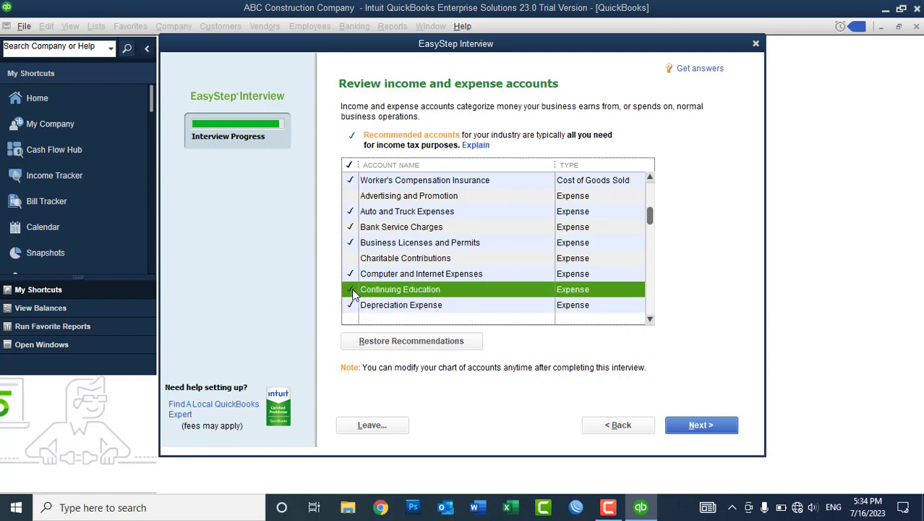
left_click(351, 289)
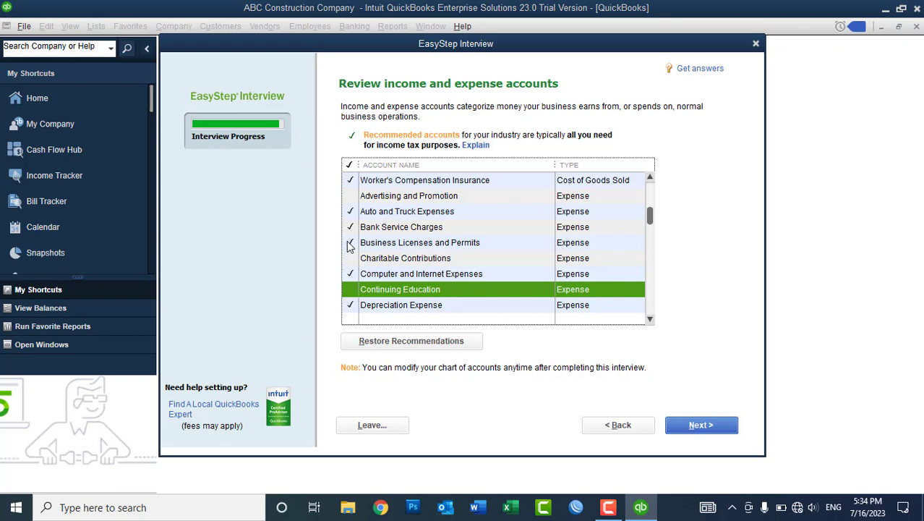
left_click(353, 201)
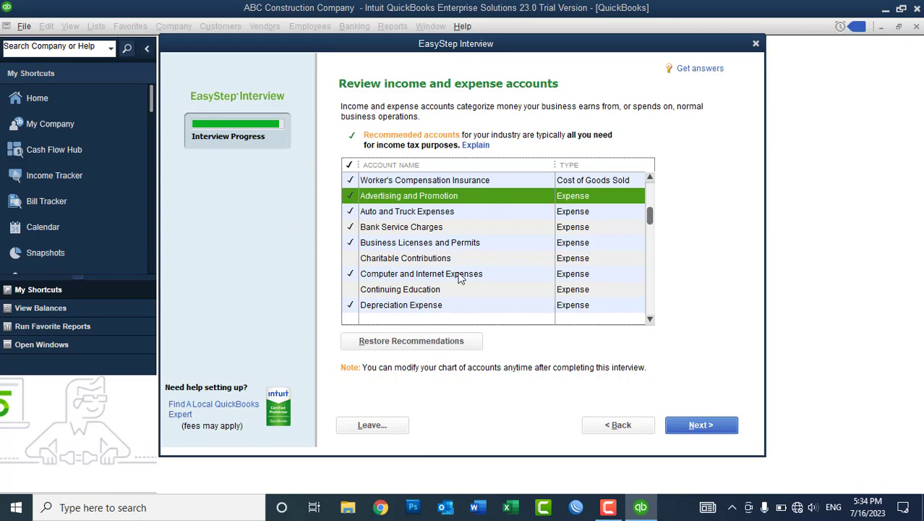
left_click(380, 339)
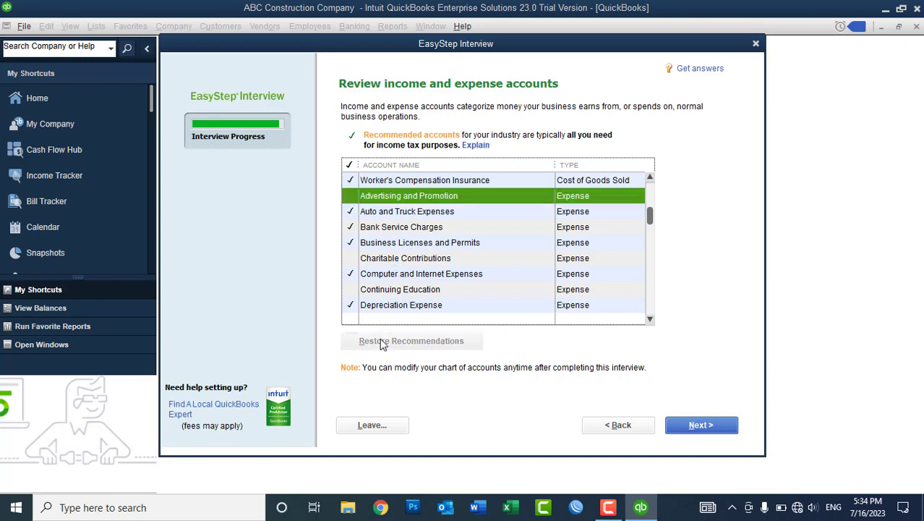
left_click(351, 201)
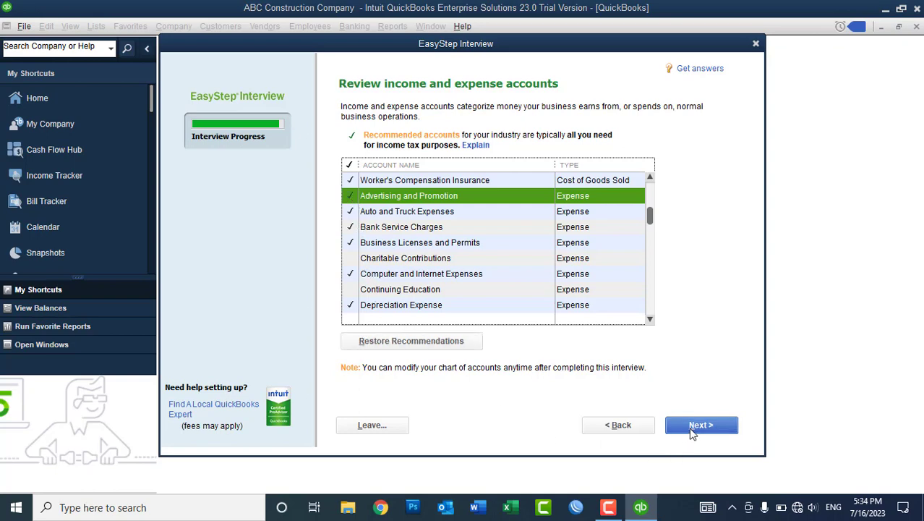
Finish the income and expense account review and go to Desktop Setup from Congratulations.
left_click(684, 432)
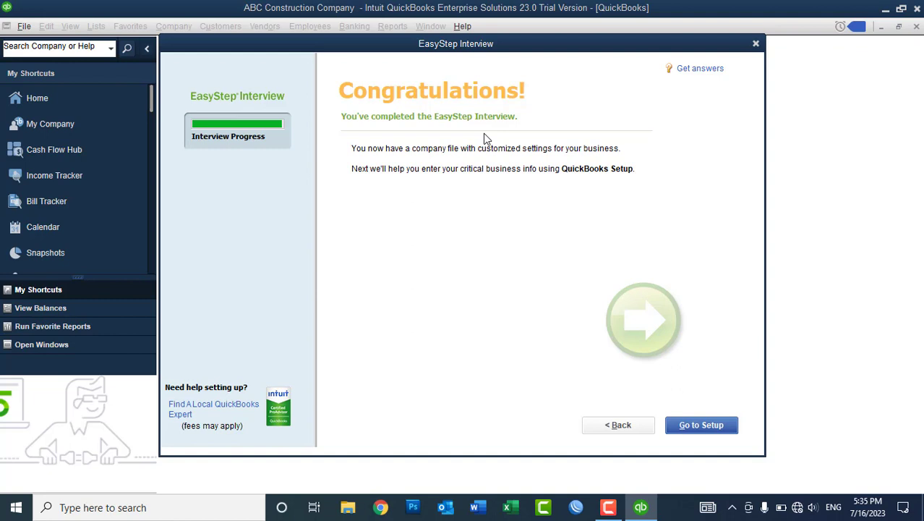
left_click(696, 427)
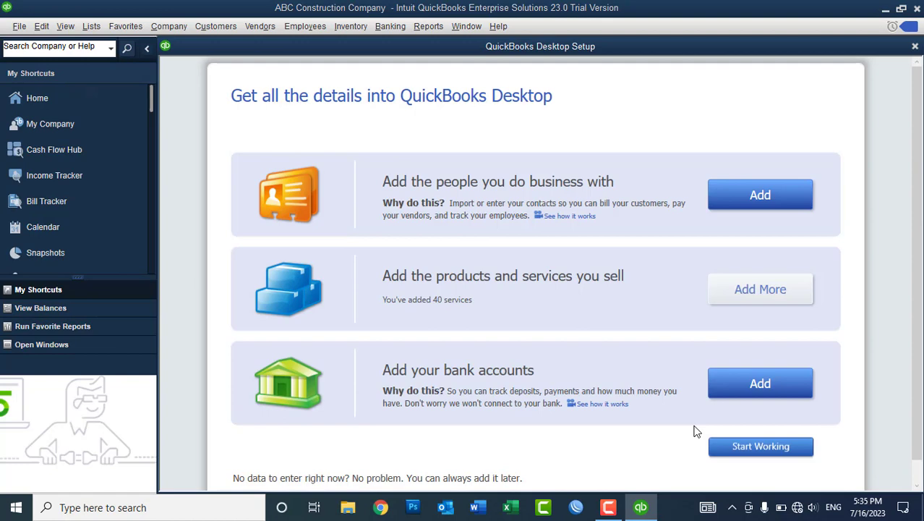
mouse_move(561, 56)
left_mouse_down()
mouse_move(535, 81)
mouse_move(566, 60)
left_mouse_up()
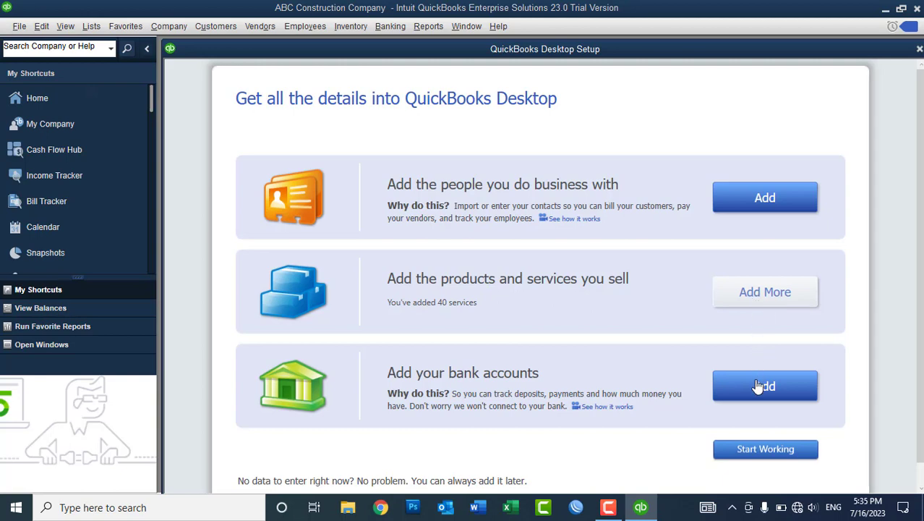
Skip setup with Start Working, refresh the desktop twice, and relaunch QuickBooks Enterprise.
left_click(747, 452)
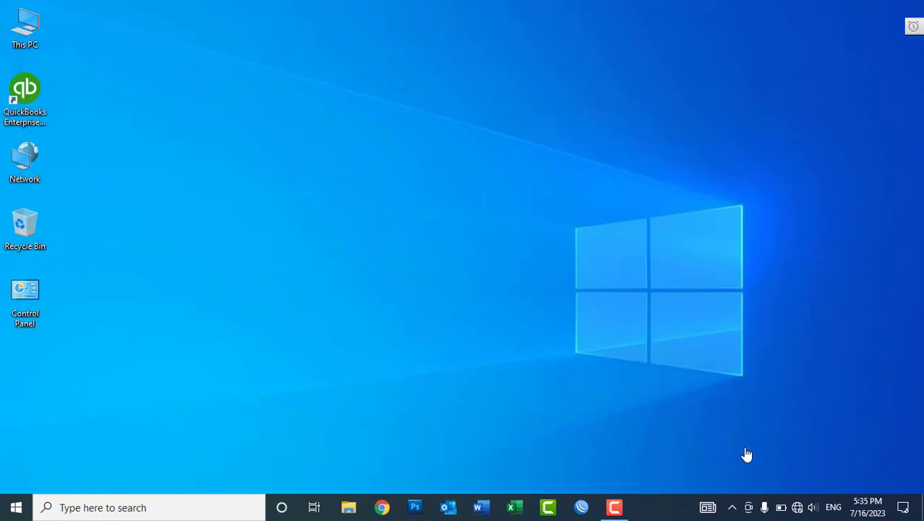
right_click(640, 137)
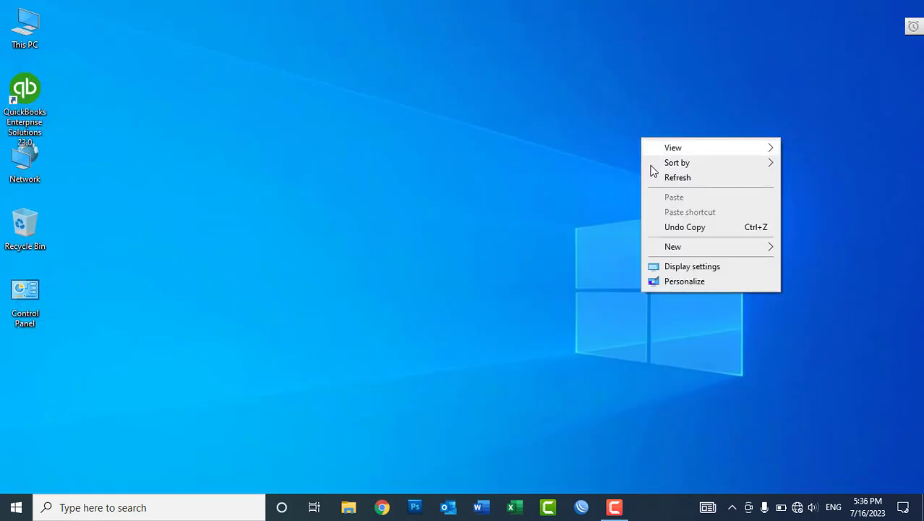
left_click(658, 177)
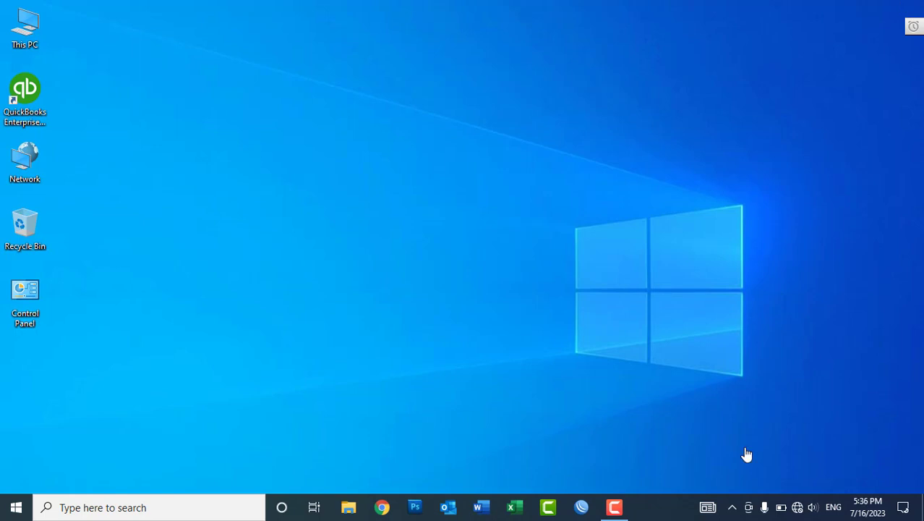
right_click(640, 136)
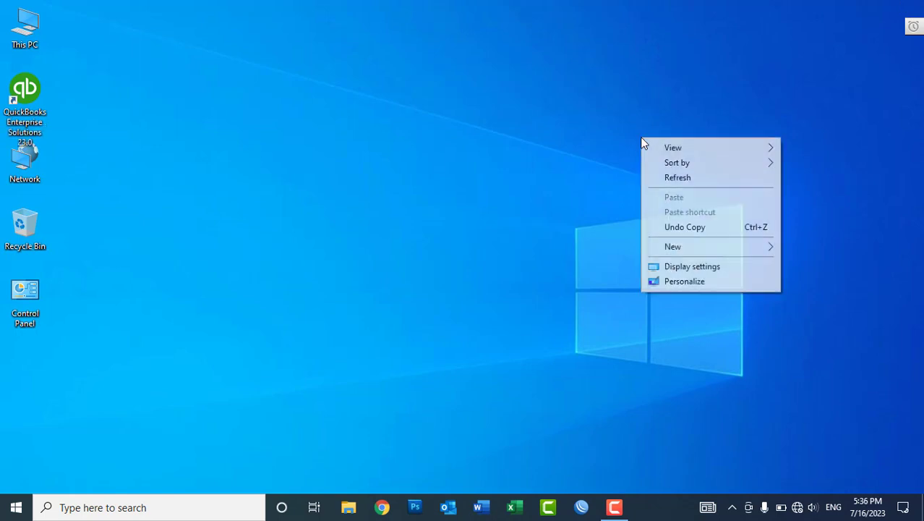
left_click(656, 177)
double_click(41, 86)
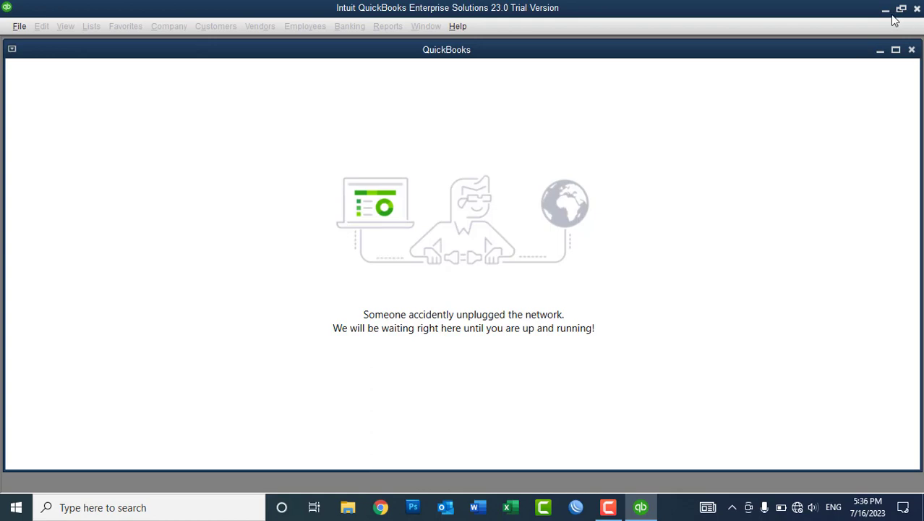
Browse File Explorer to C:\Users\Public\Public Documents\Intuit\QuickBooks\Company Files.
left_click(354, 509)
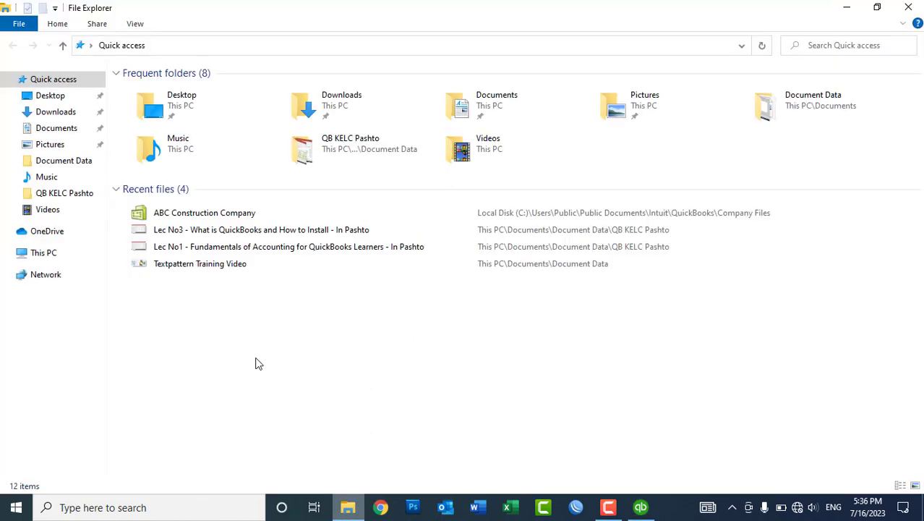
left_click(56, 252)
double_click(177, 203)
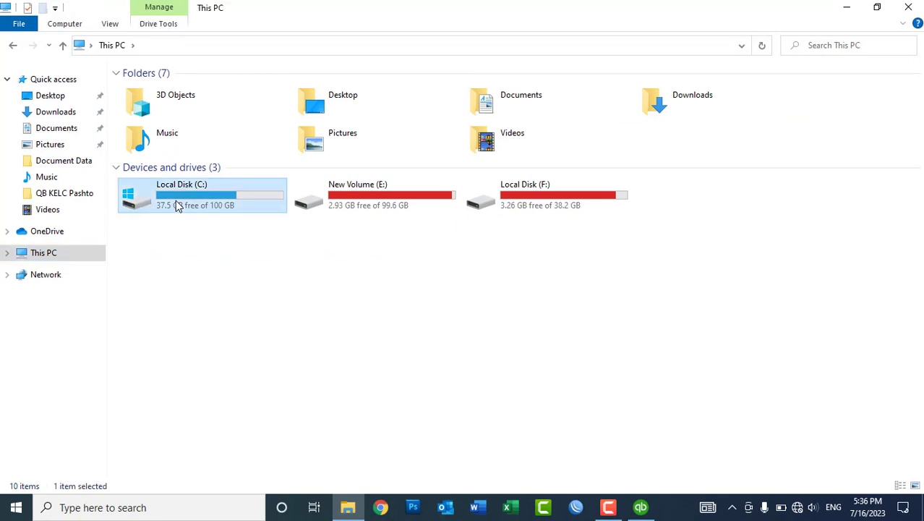
double_click(158, 151)
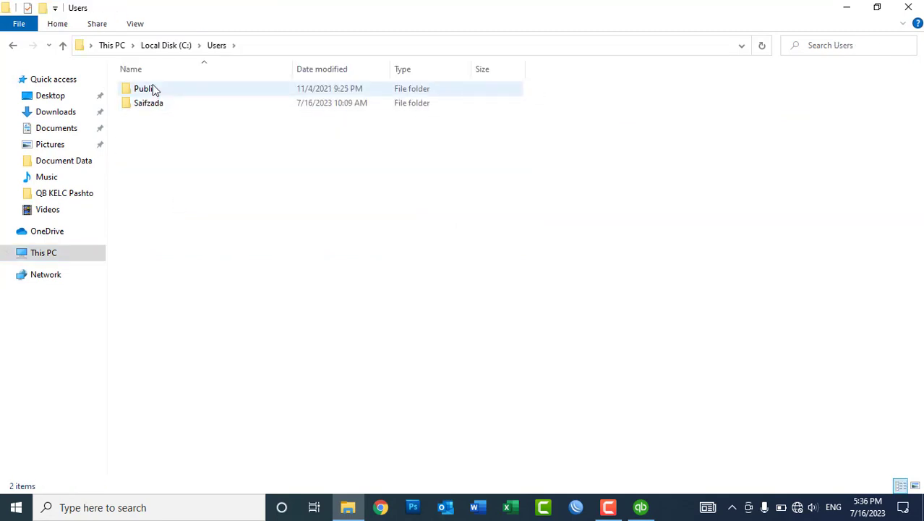
double_click(155, 89)
double_click(160, 90)
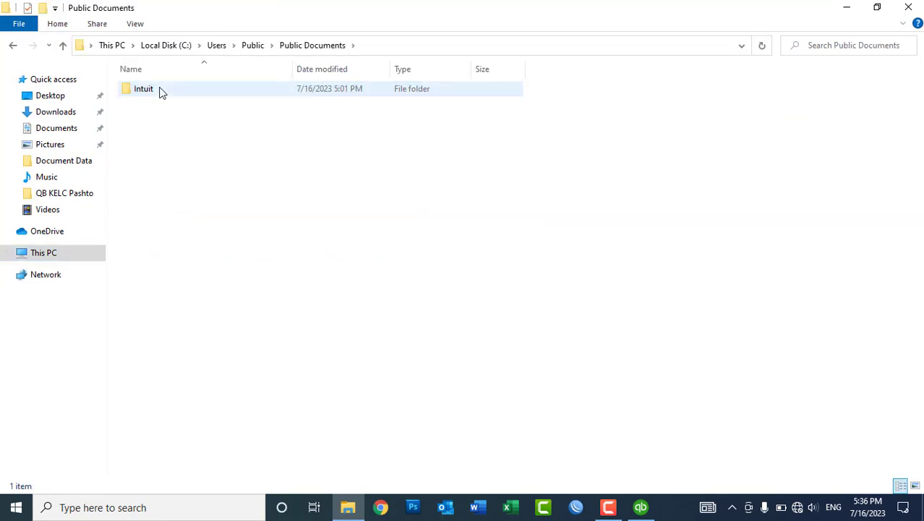
double_click(161, 90)
double_click(161, 90)
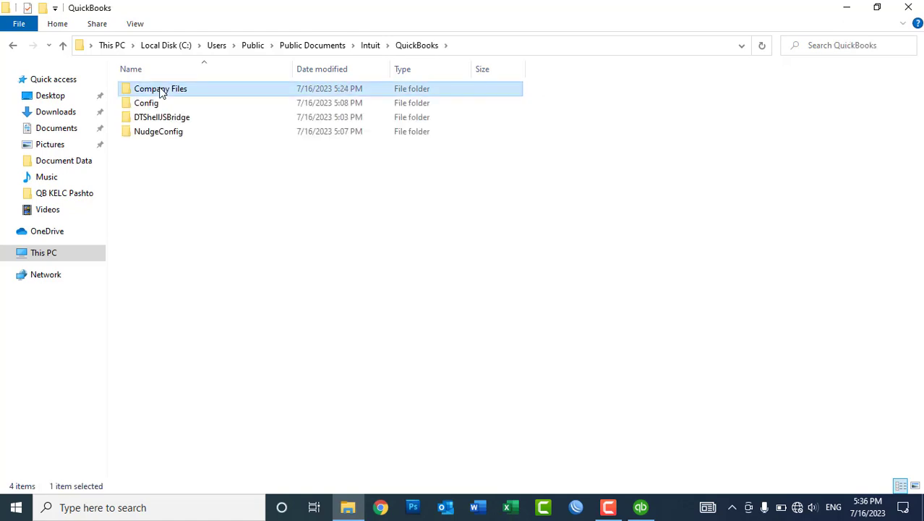
double_click(161, 90)
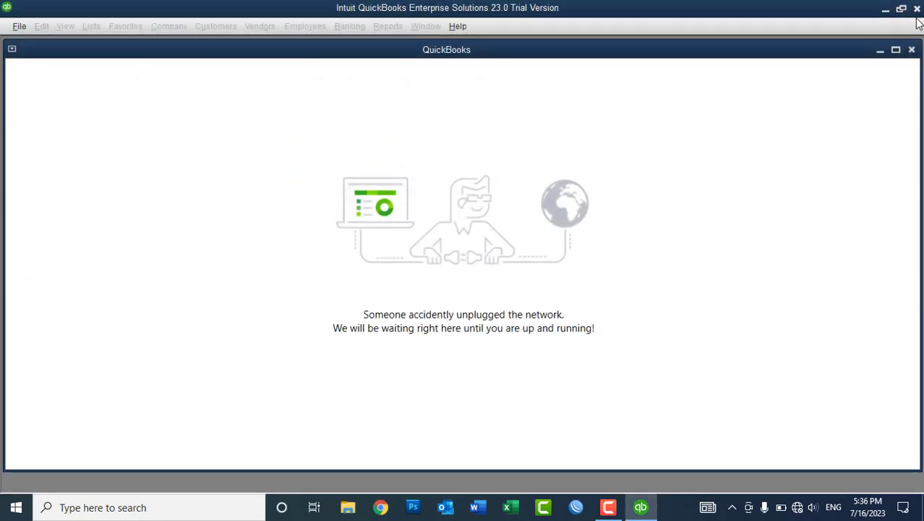
Close the network message and return to the Public Documents\Intuit\QuickBooks\Company Files folder.
left_click(910, 50)
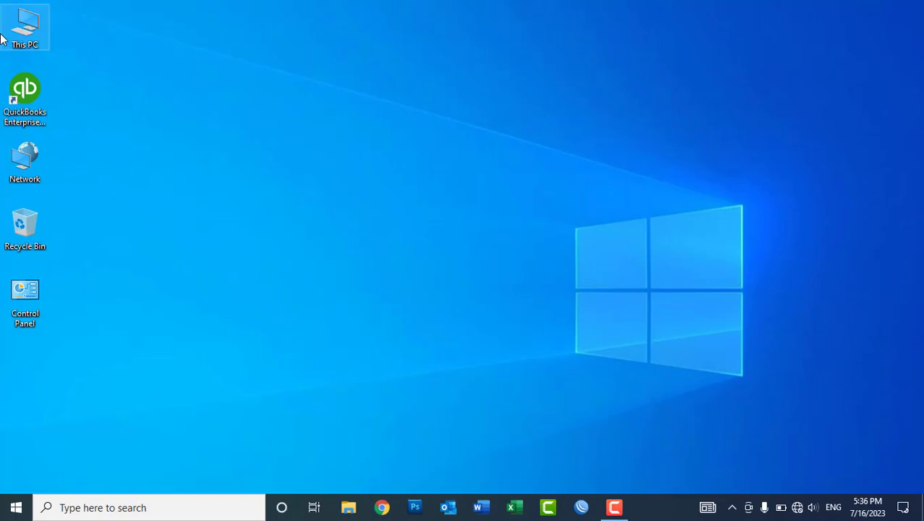
double_click(25, 28)
double_click(169, 184)
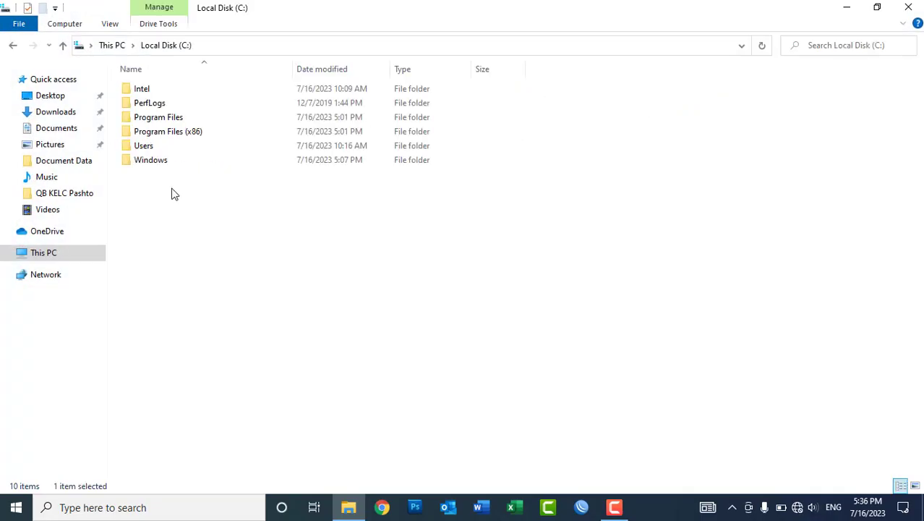
double_click(152, 144)
left_click(152, 94)
double_click(151, 94)
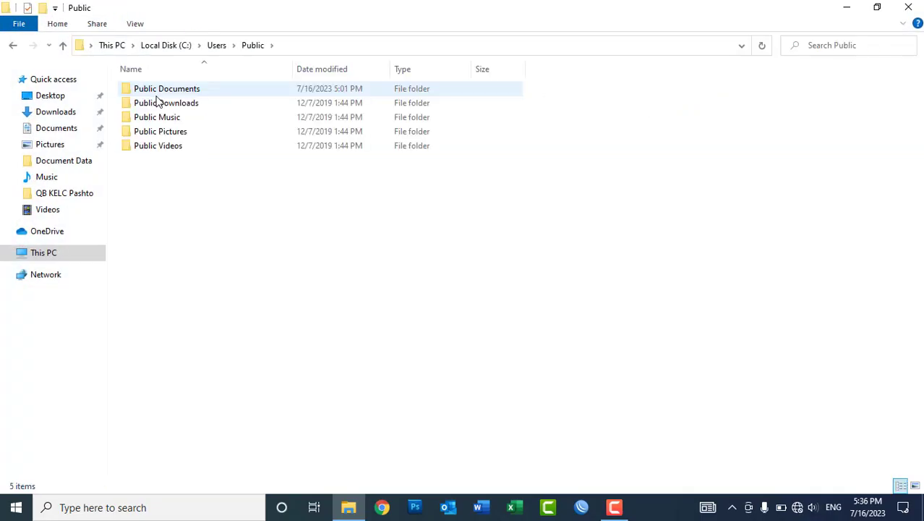
double_click(160, 90)
left_click(158, 91)
double_click(158, 91)
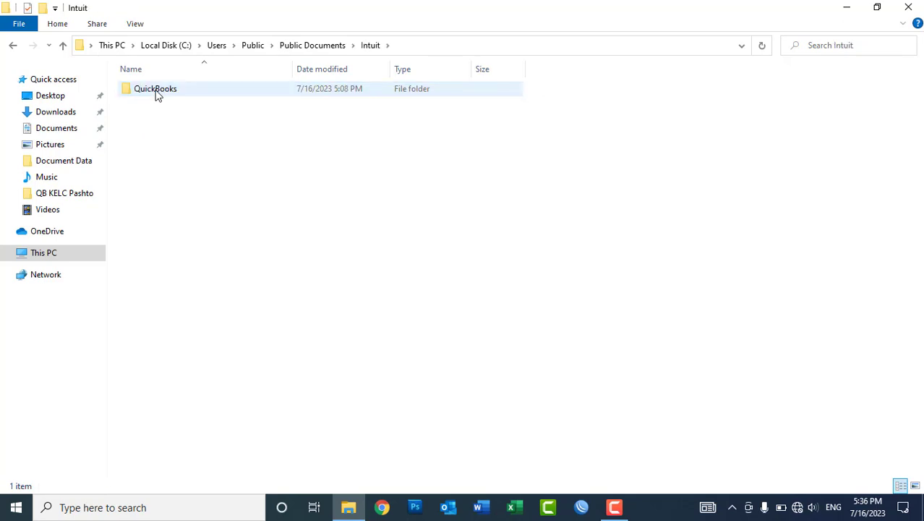
double_click(155, 91)
double_click(157, 91)
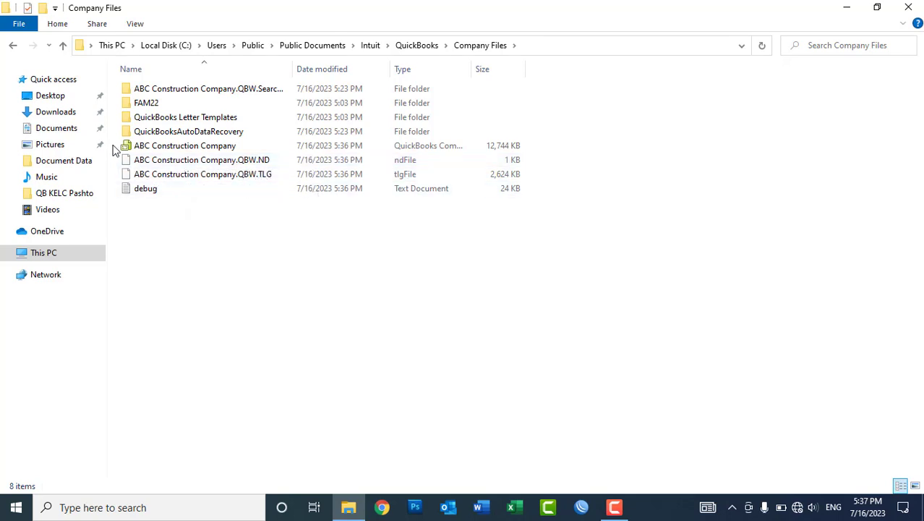
Inspect the ABC Construction Company .QBW, .ND and .TLG files, then open the company file.
left_click_drag(111, 141, 138, 177)
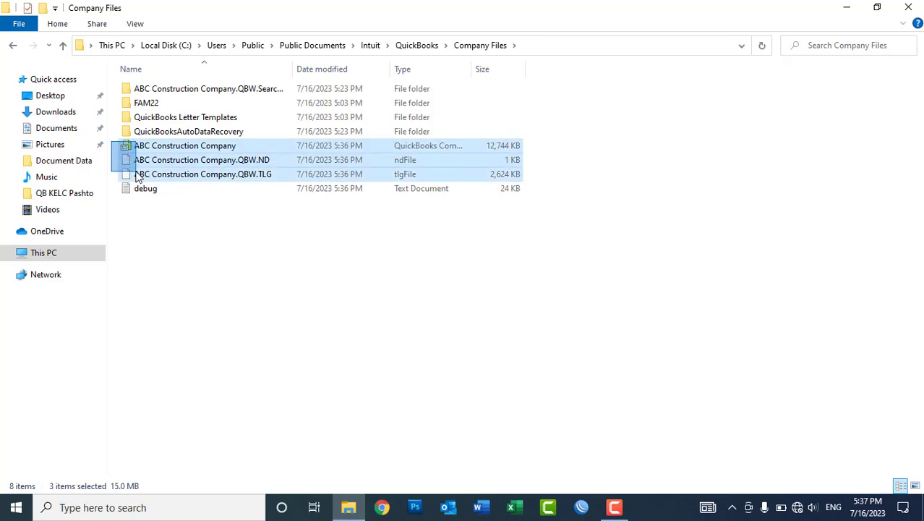
left_click_drag(138, 177, 138, 179)
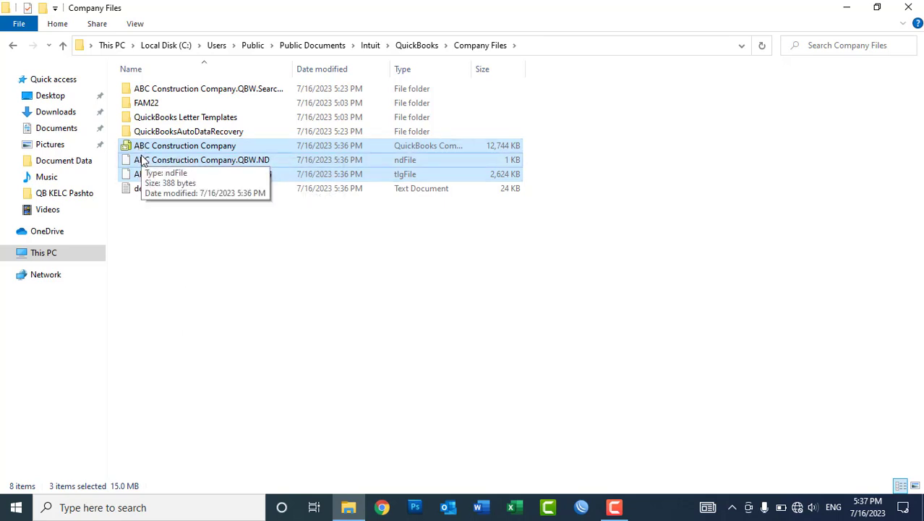
left_click(173, 237)
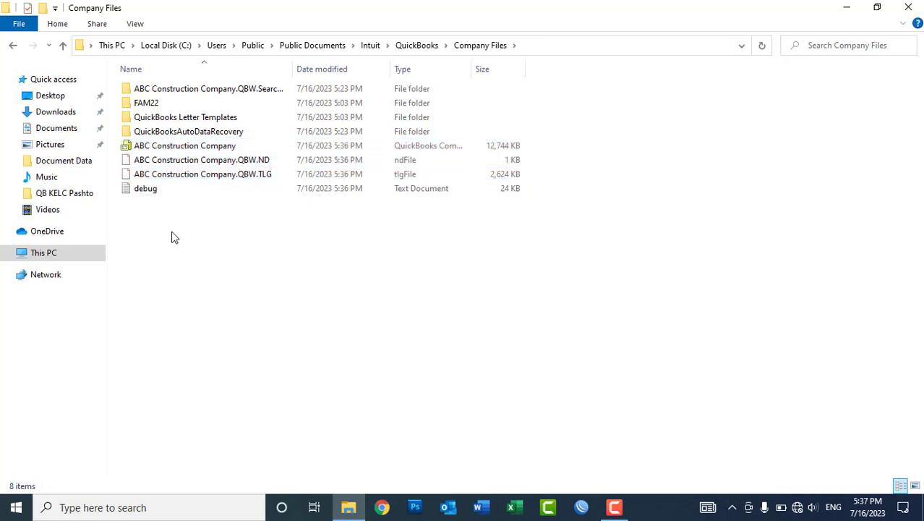
left_click(176, 159)
left_click(171, 175)
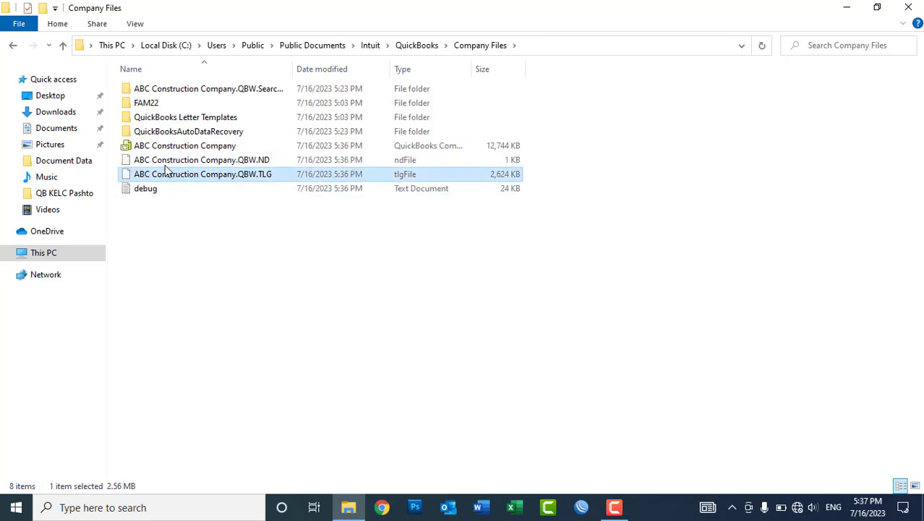
left_click(154, 148)
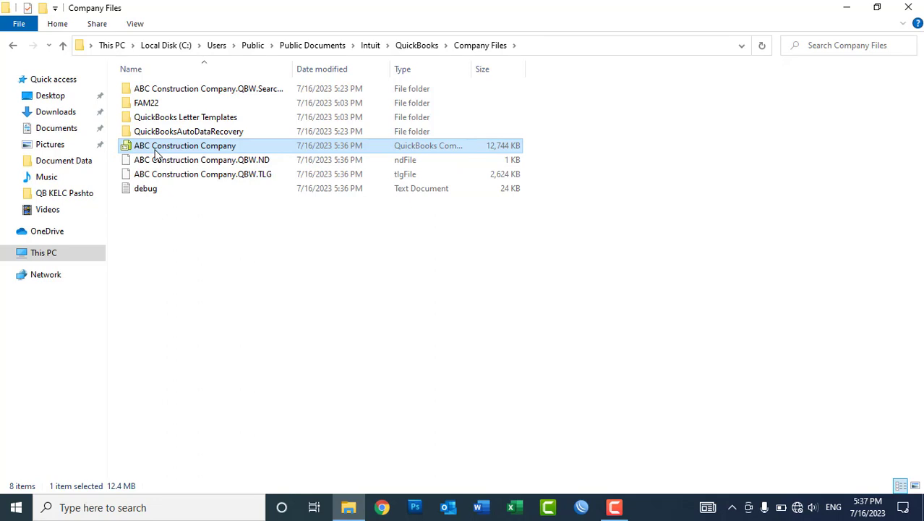
double_click(154, 148)
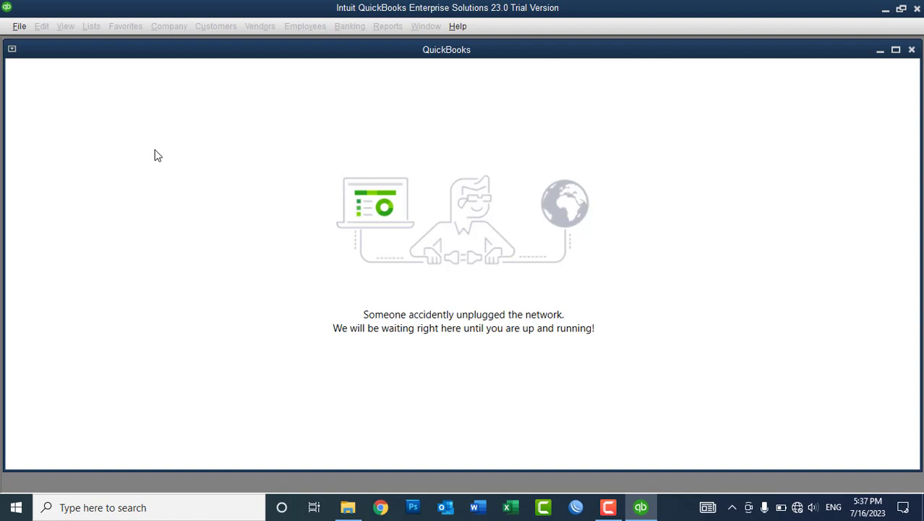
Maximize the window and open ABC Construction Company via File > Open or Restore Company.
left_click(895, 49)
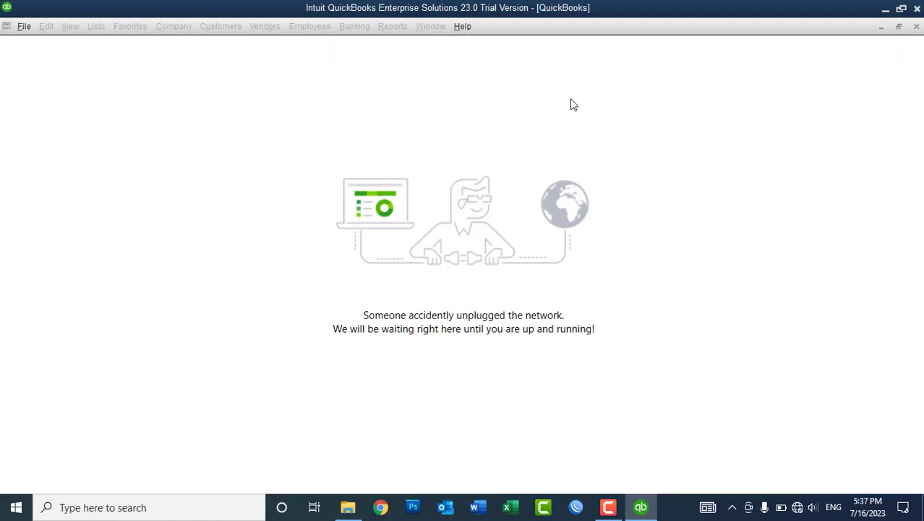
left_click(27, 28)
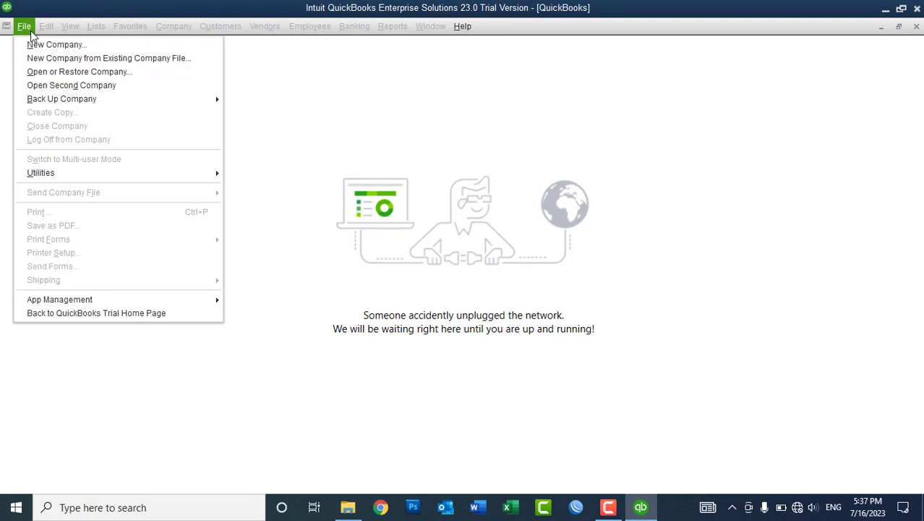
left_click(45, 74)
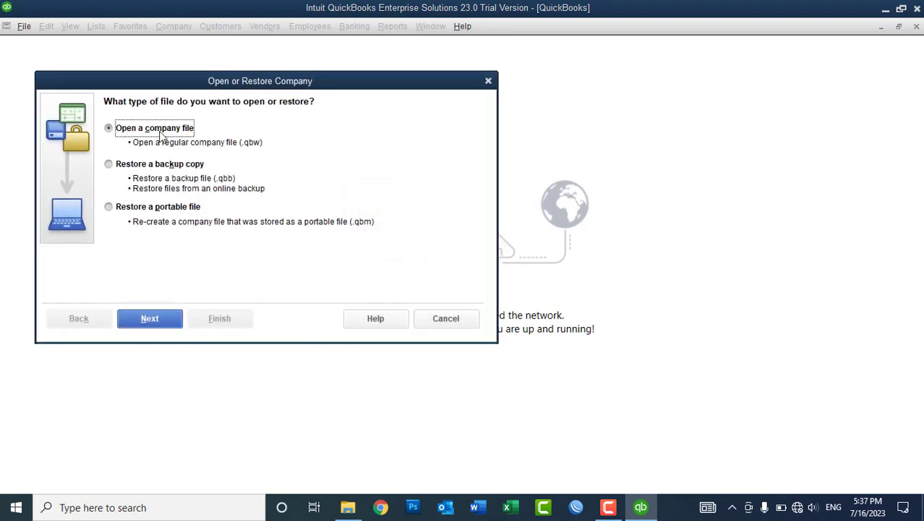
left_click(147, 317)
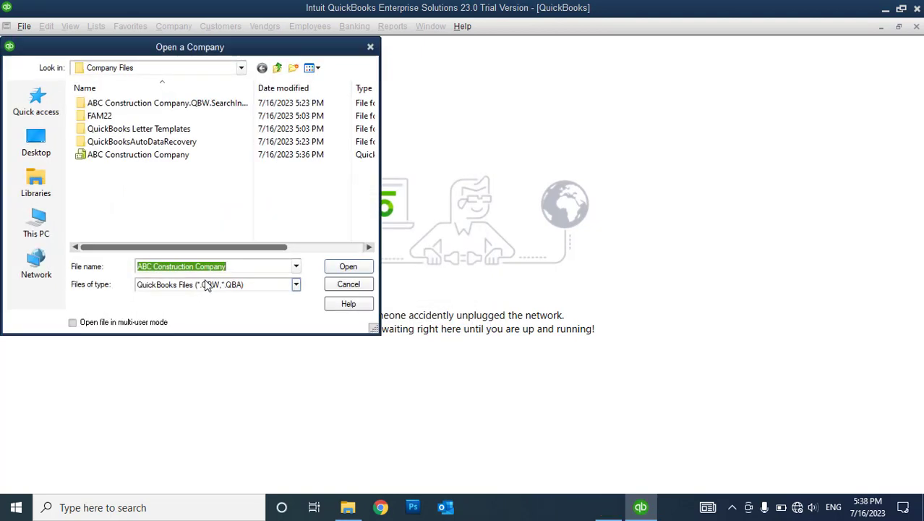
left_click(126, 155)
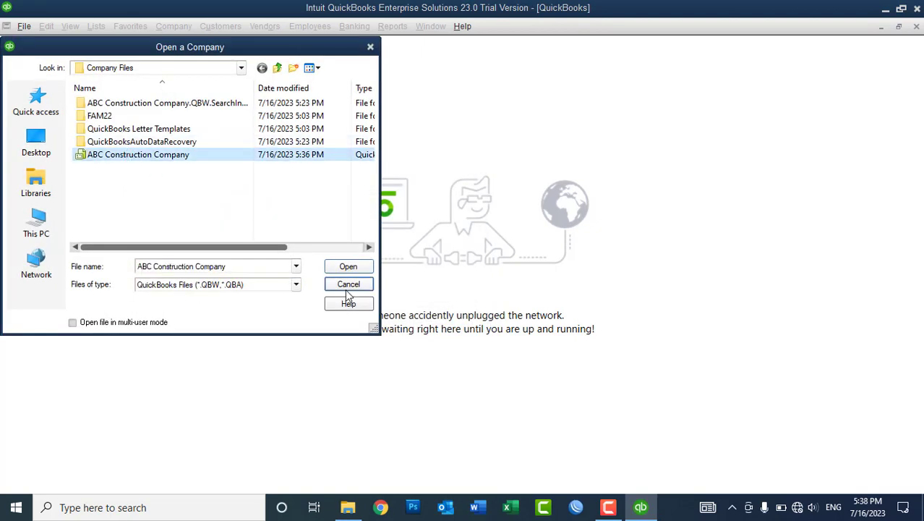
left_click(346, 266)
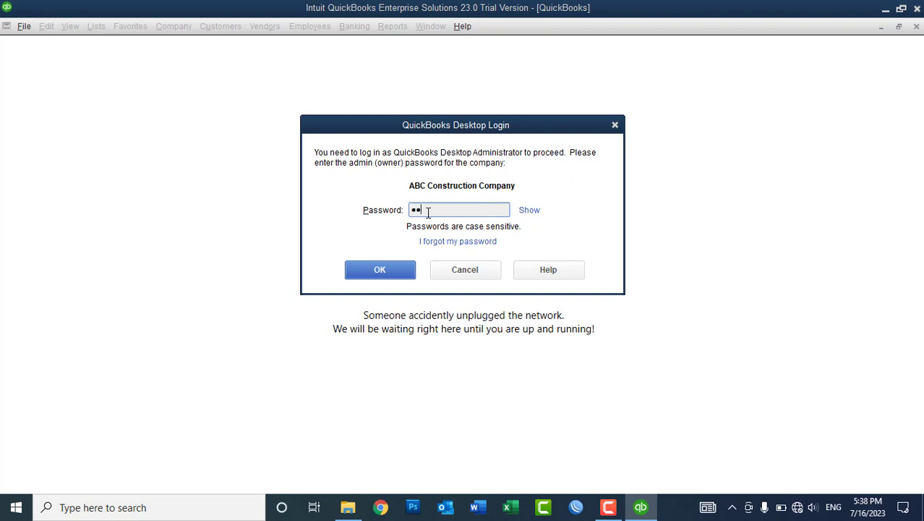
Try two admin passwords, dismissing each incorrect-password warning.
type("••••••")
left_click(530, 210)
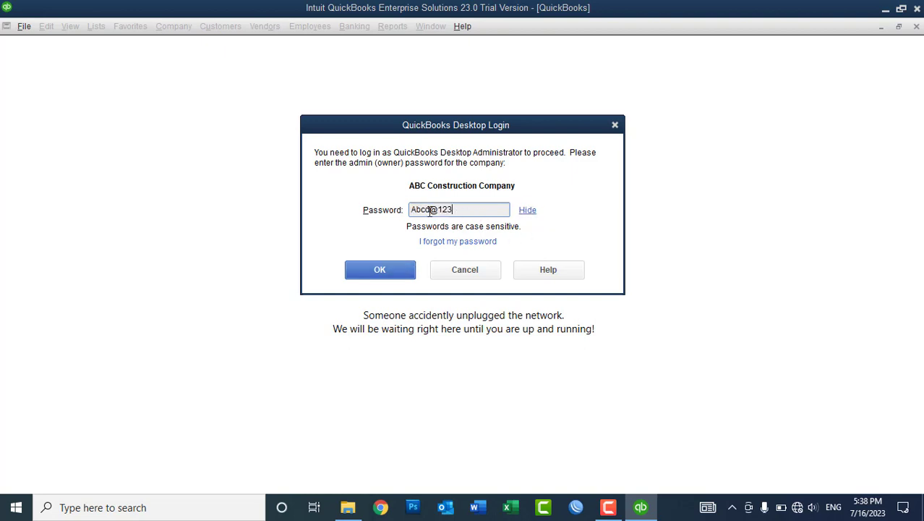
left_click(383, 273)
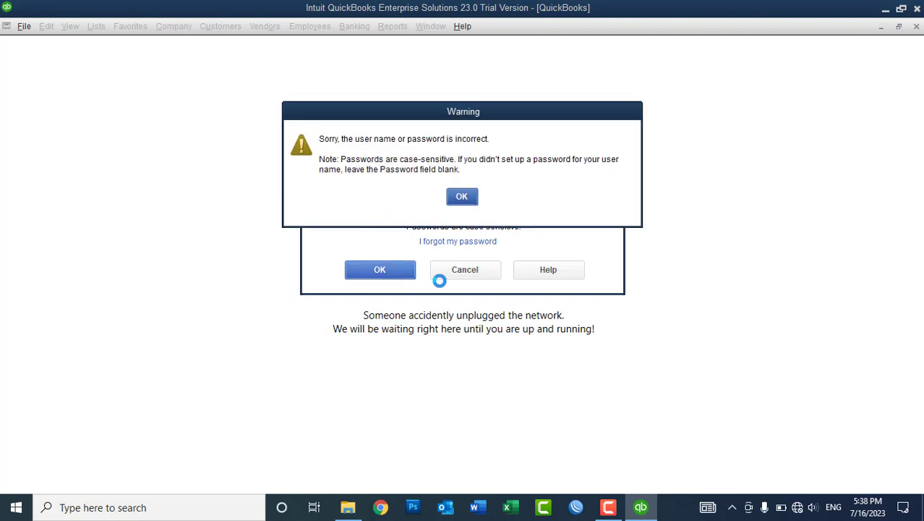
left_click(462, 196)
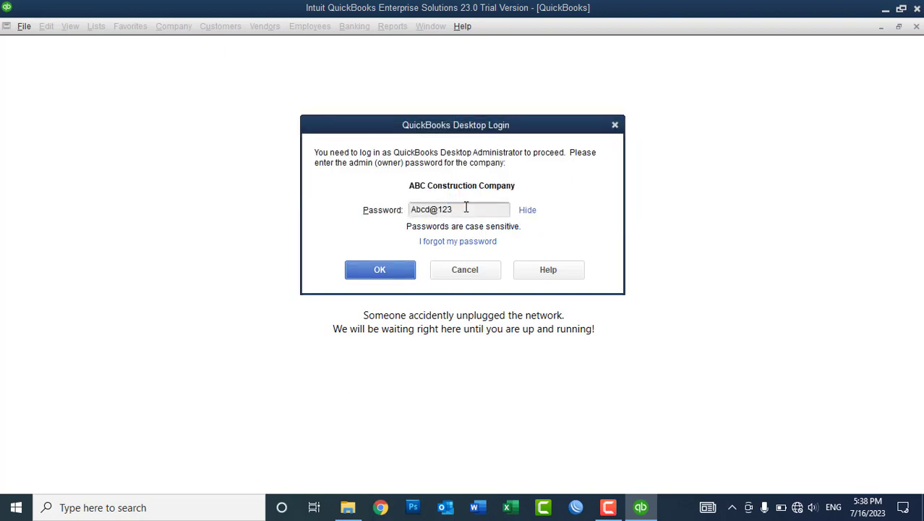
left_click_drag(466, 209, 373, 208)
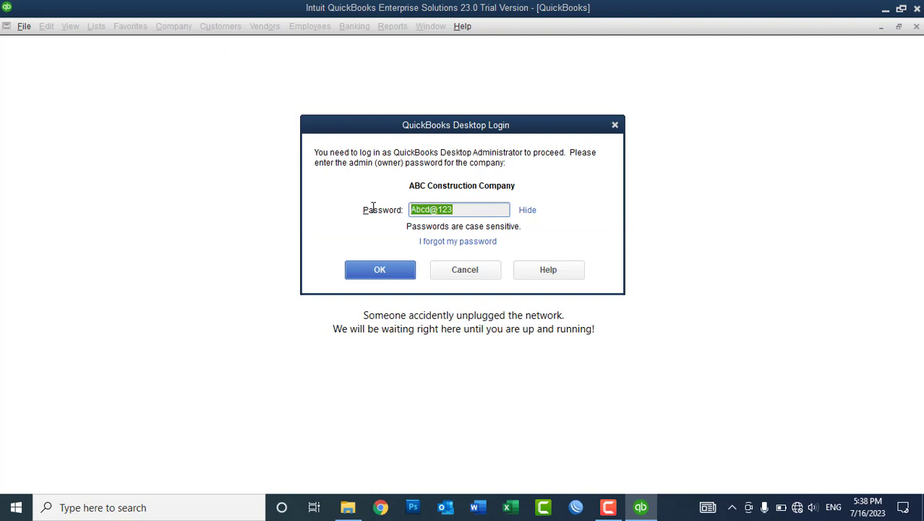
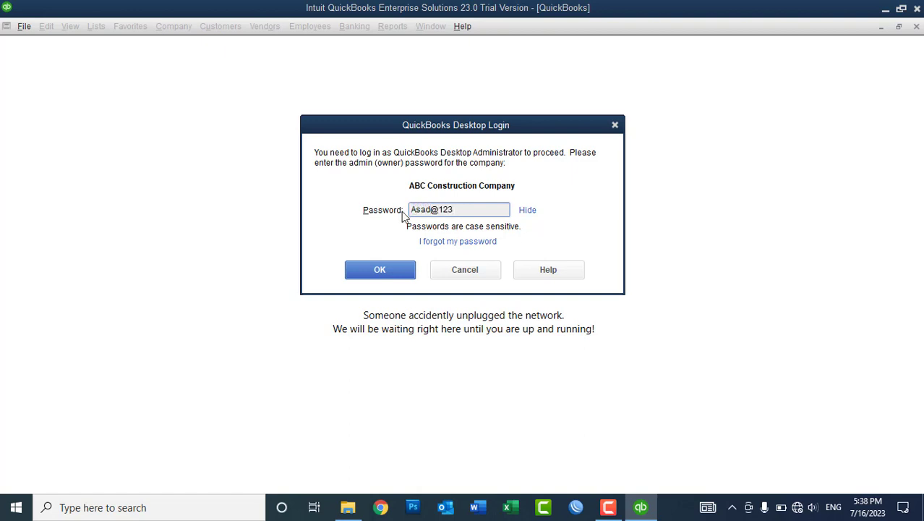
left_click(388, 270)
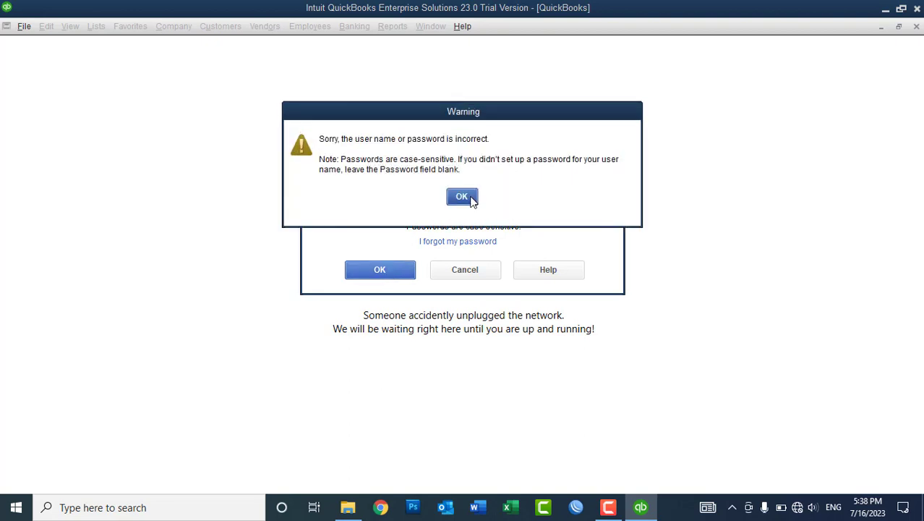
left_click(462, 196)
Revise the password, ending with an all-lowercase version that is accepted.
left_click(443, 209)
key("BackSpace")
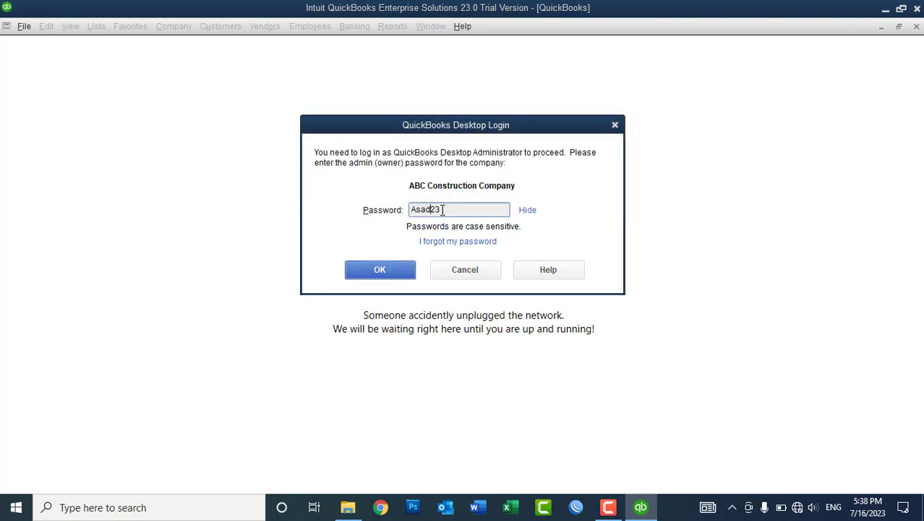
left_click(376, 280)
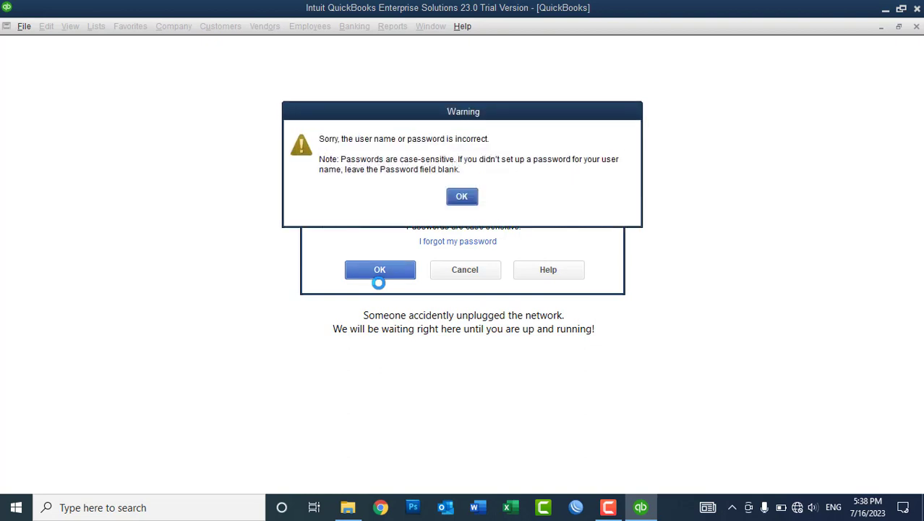
left_click(462, 196)
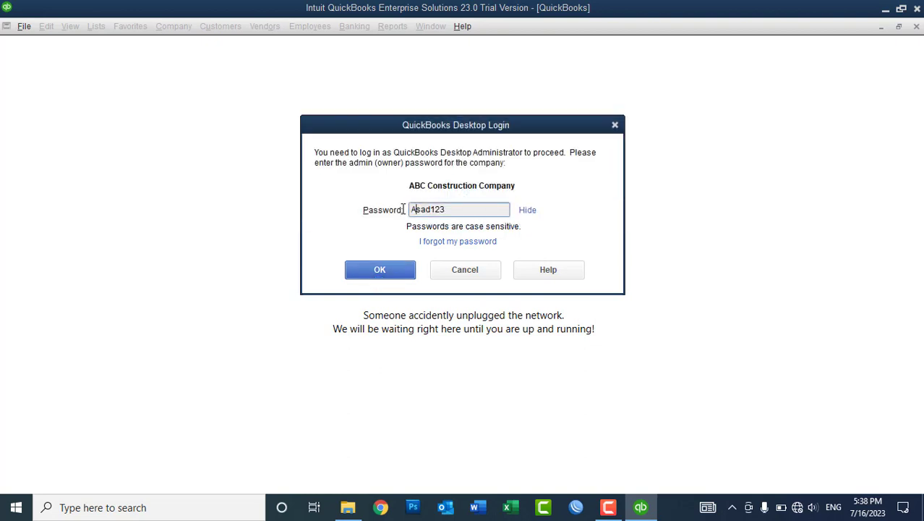
key("BackSpace")
type("a")
left_click(384, 267)
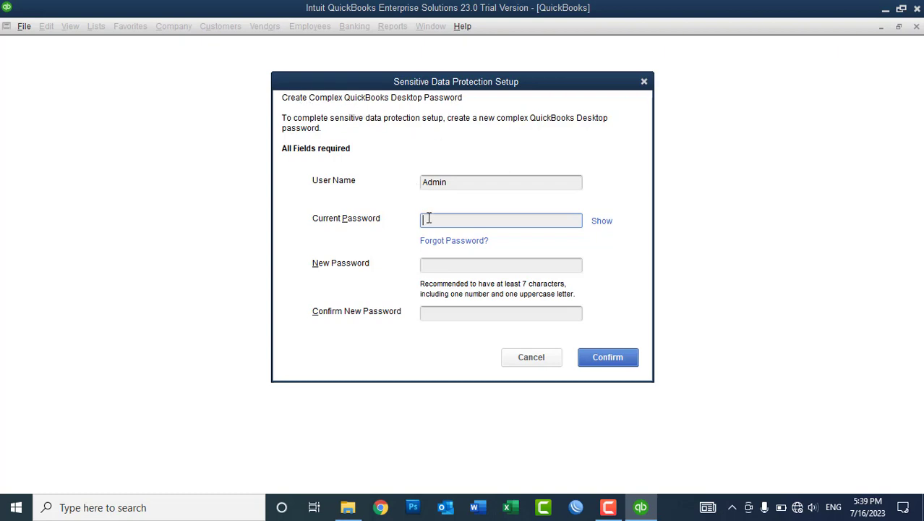
Enter the current admin password, a new complex password, and its confirmation.
key("Tab")
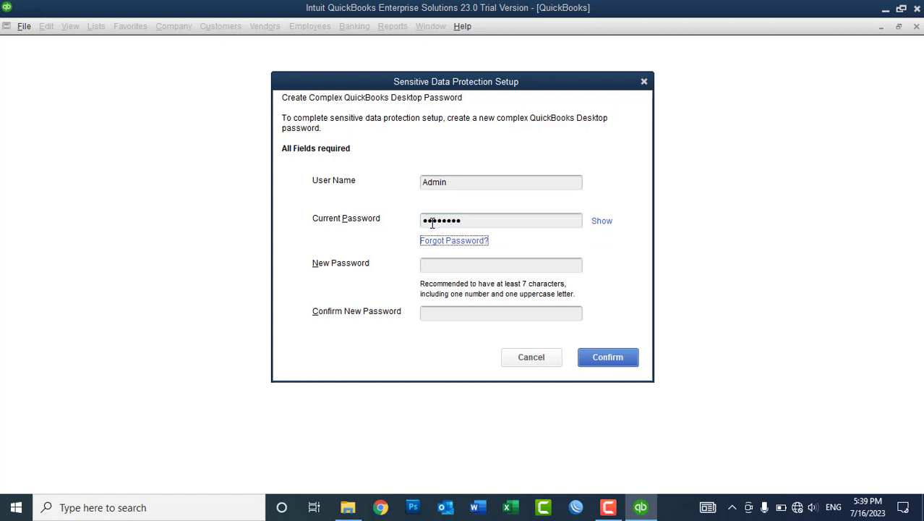
left_click(456, 223)
key("ctrl+a")
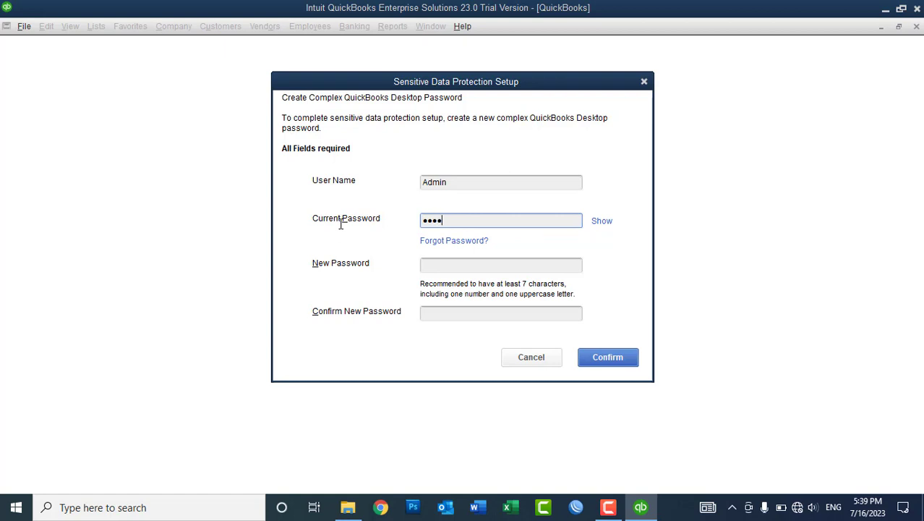
key("Tab")
key("Tab")
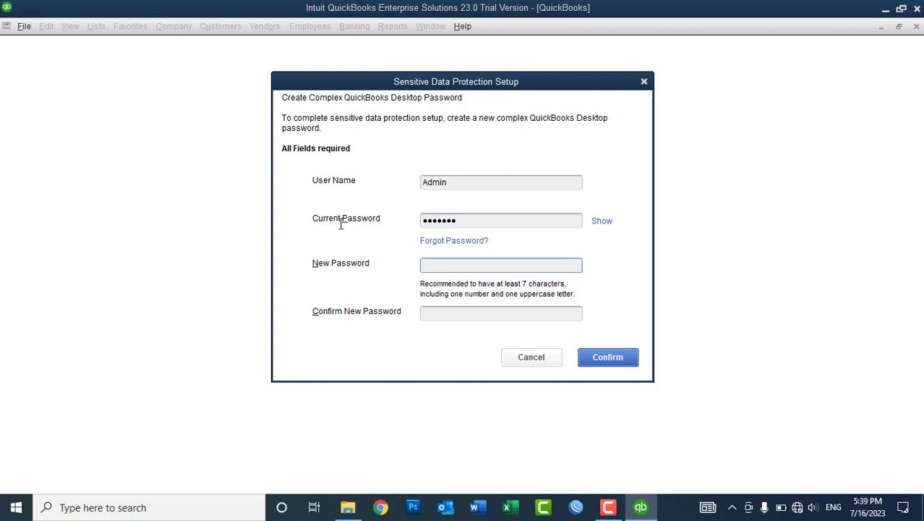
key("Tab")
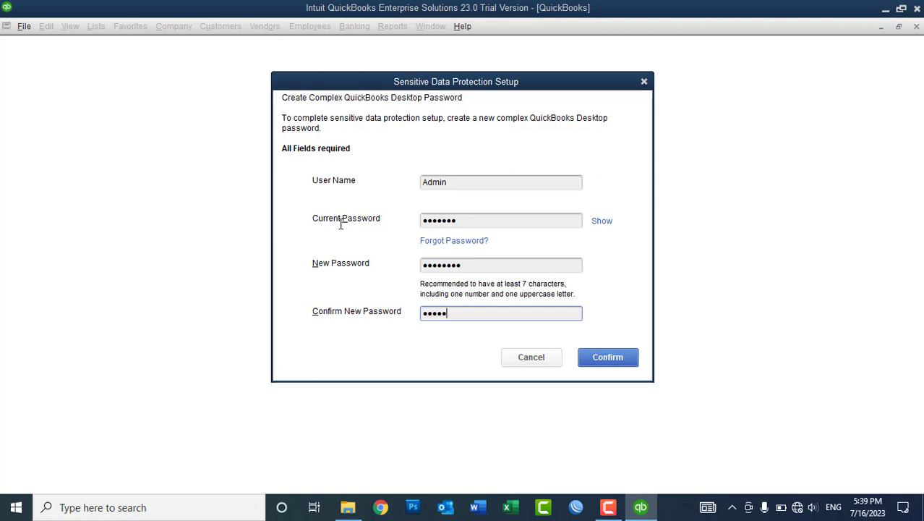
Show the passwords to verify them, confirm the change, and acknowledge the message.
left_click(600, 221)
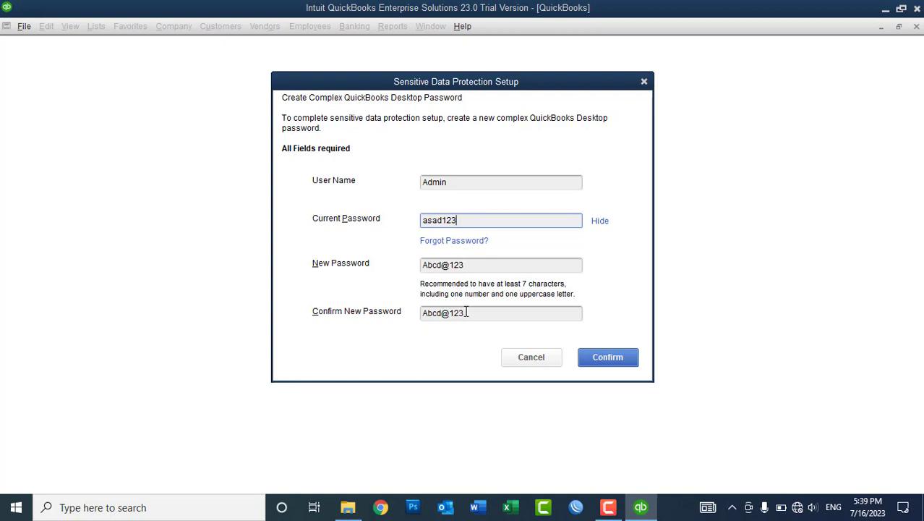
left_click(595, 358)
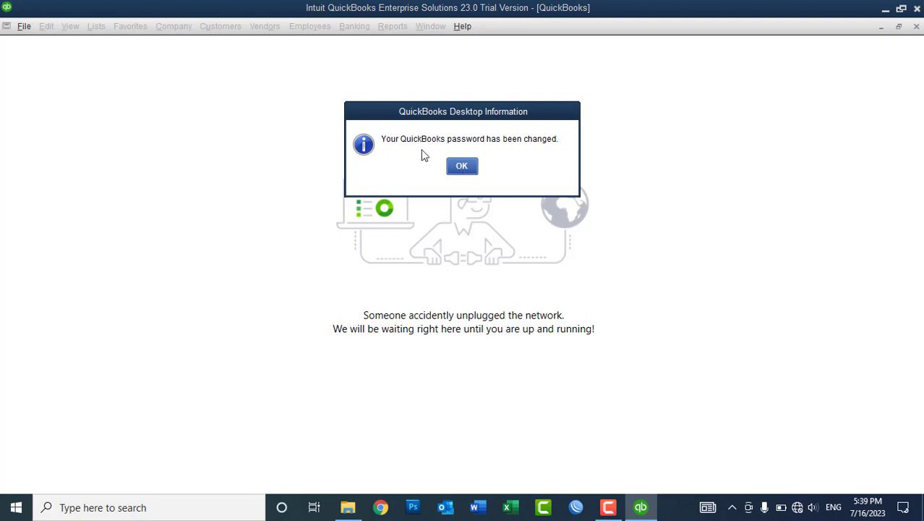
left_click(456, 165)
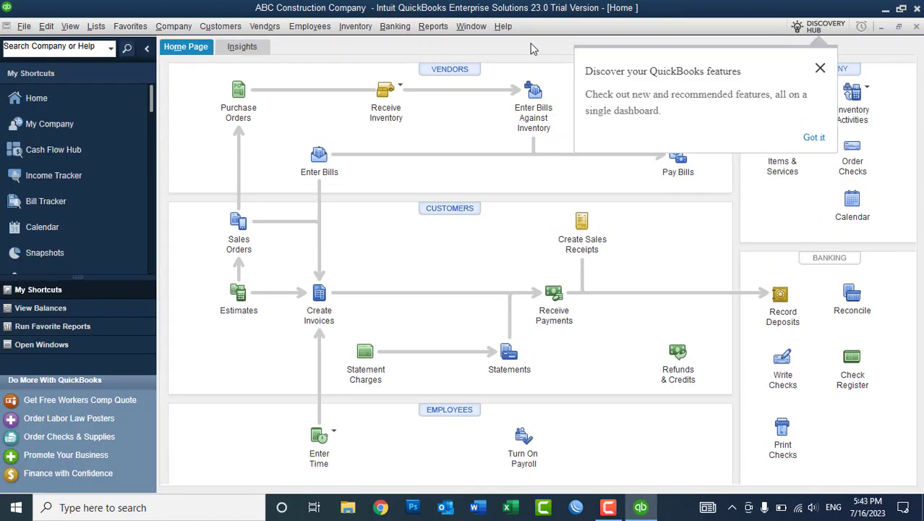
Close the Discover your QuickBooks features popup over the ABC Construction Company Home page.
left_click(820, 68)
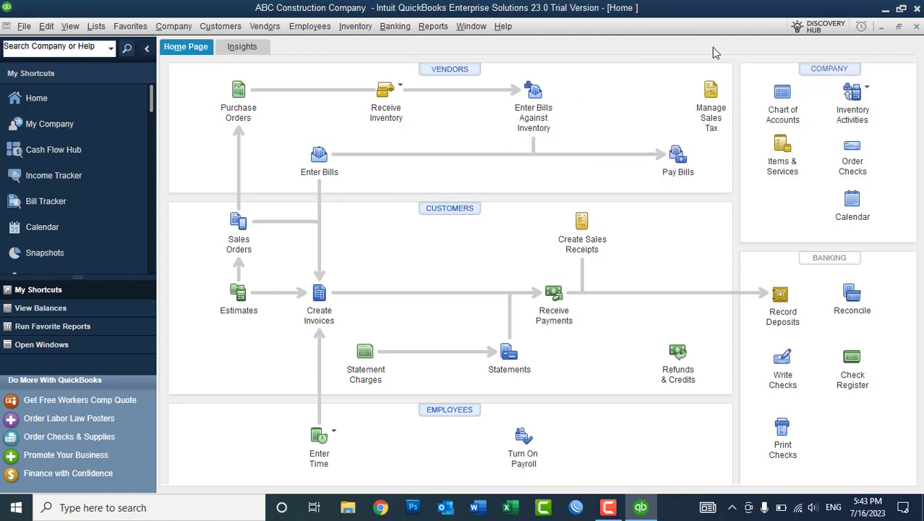
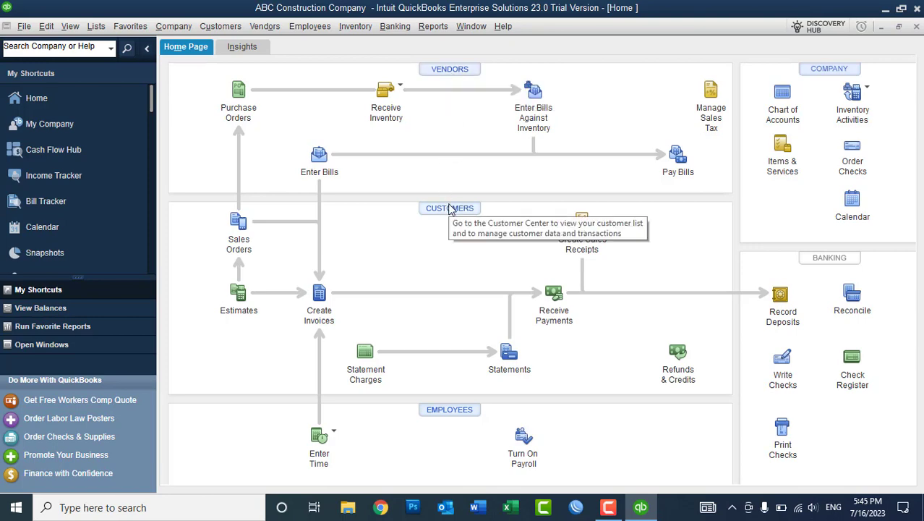
Look over the Customers and Employees menus, then dismiss them.
left_click(224, 26)
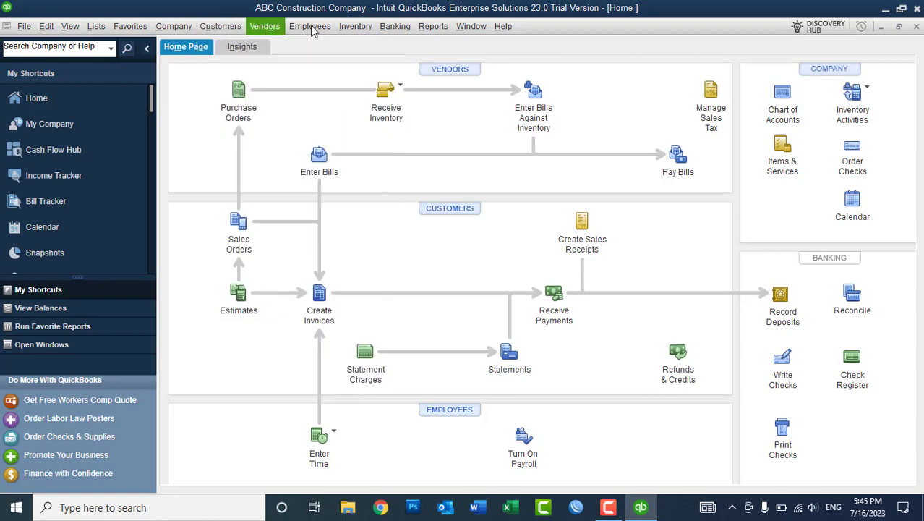
mouse_move(309, 27)
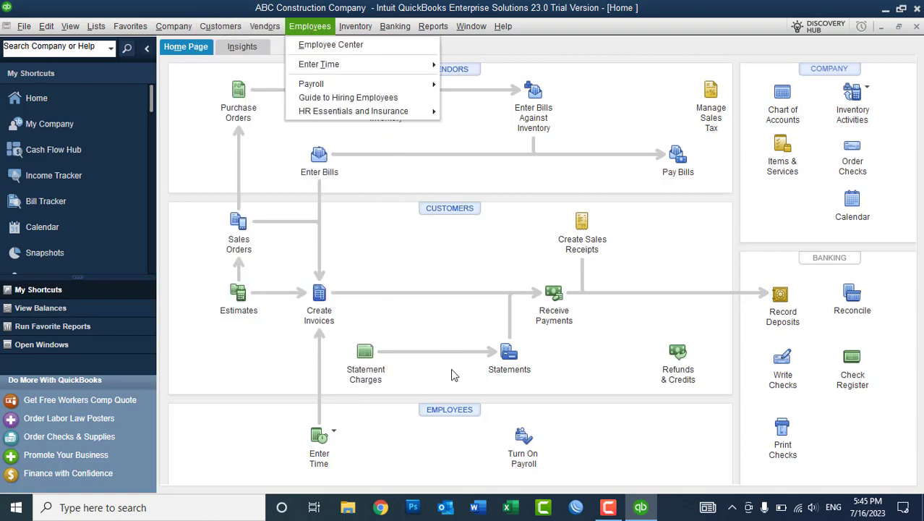
left_click(171, 89)
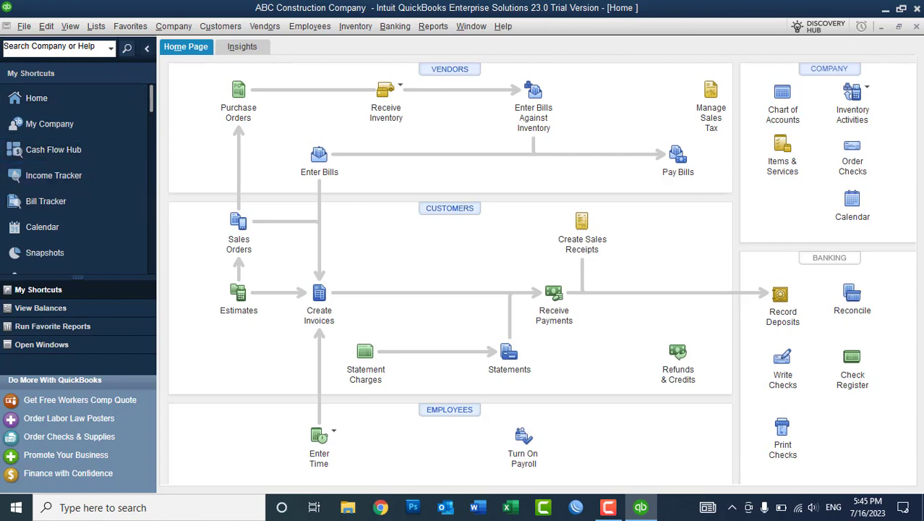
Close the Home and trial pages, reopen Home maximized, and glance at the Customer Center.
left_click(916, 26)
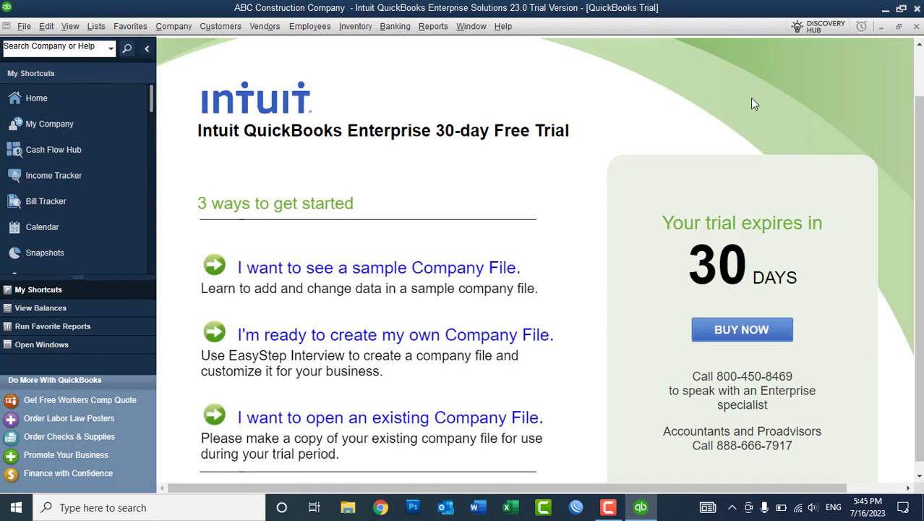
left_click(916, 26)
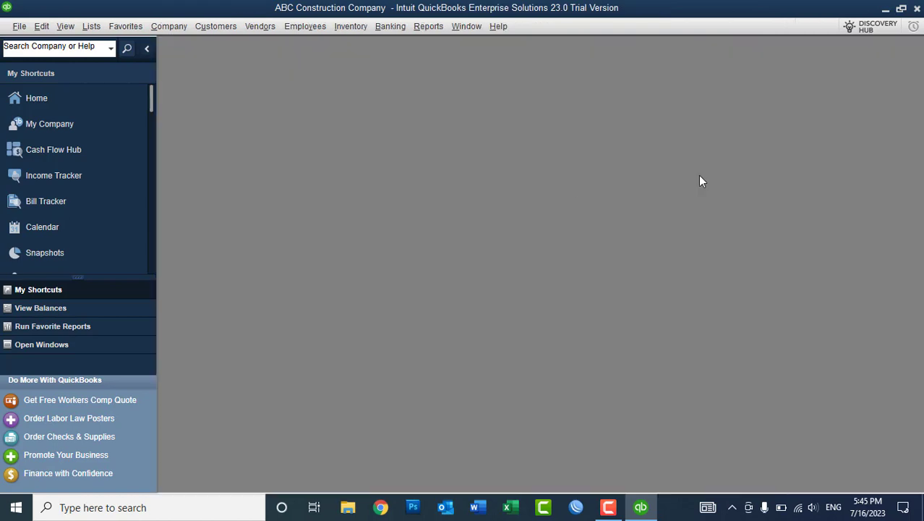
left_click(61, 101)
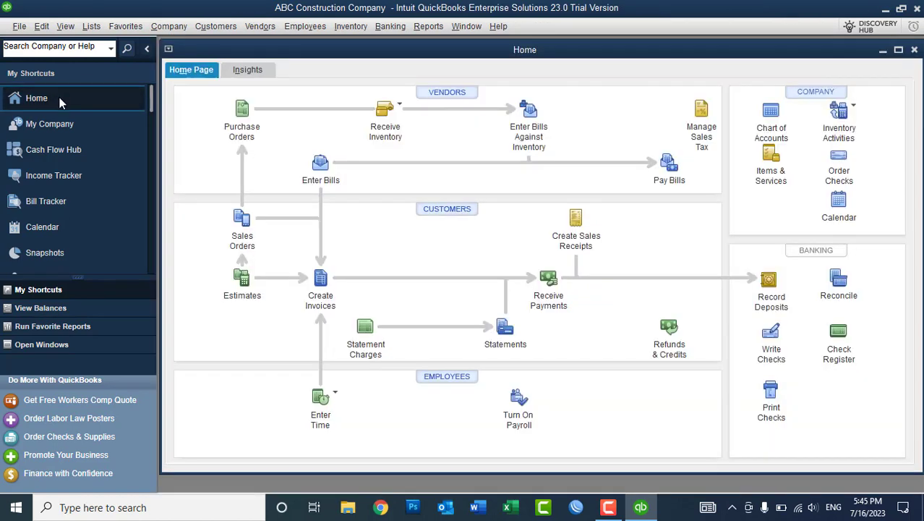
double_click(192, 49)
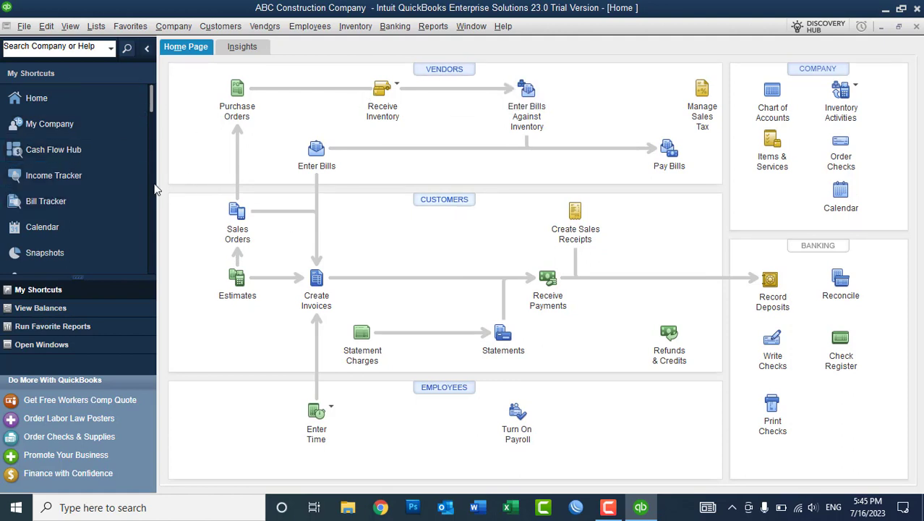
left_click_drag(151, 95, 151, 124)
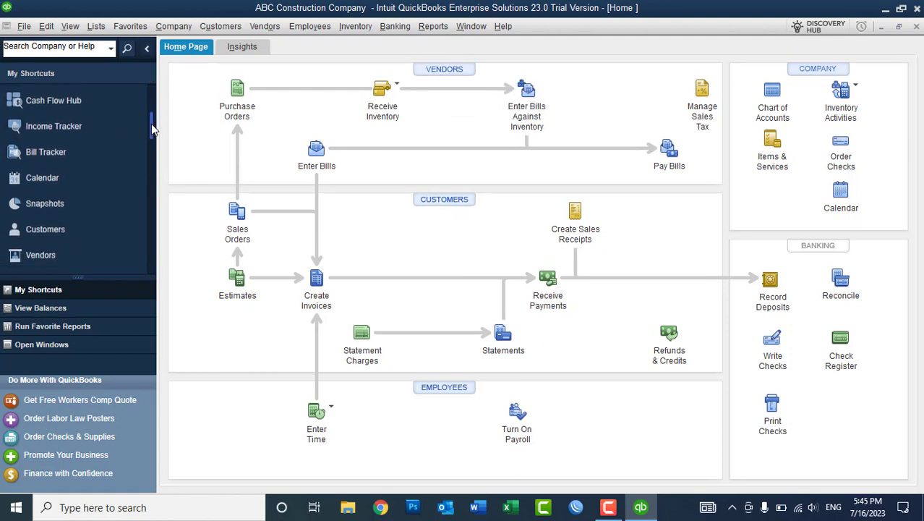
left_click(45, 228)
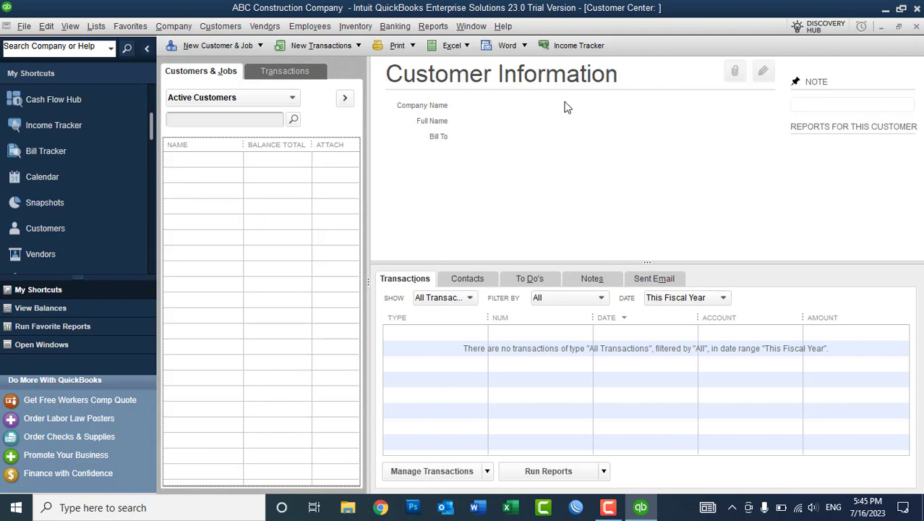
left_click(917, 28)
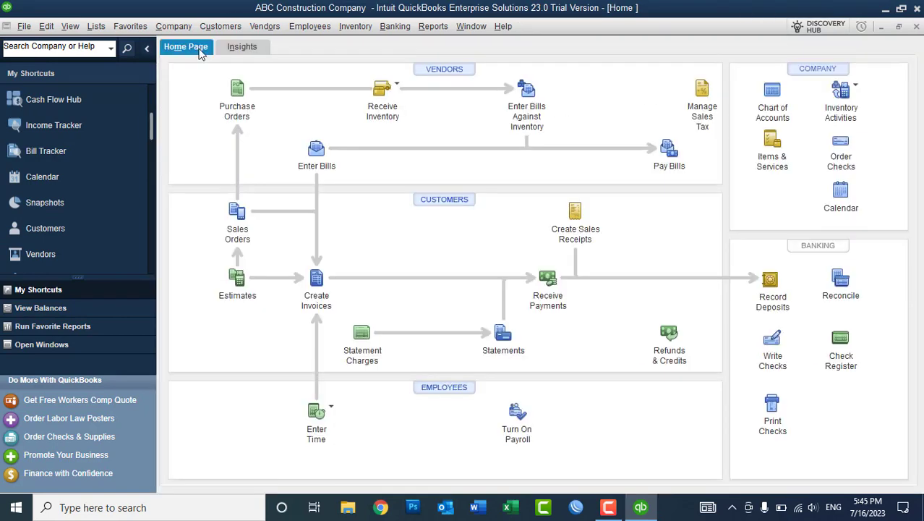
Try the sidebar and icon bar layouts (top, hidden), ending with the icon bar on the left.
left_click(147, 47)
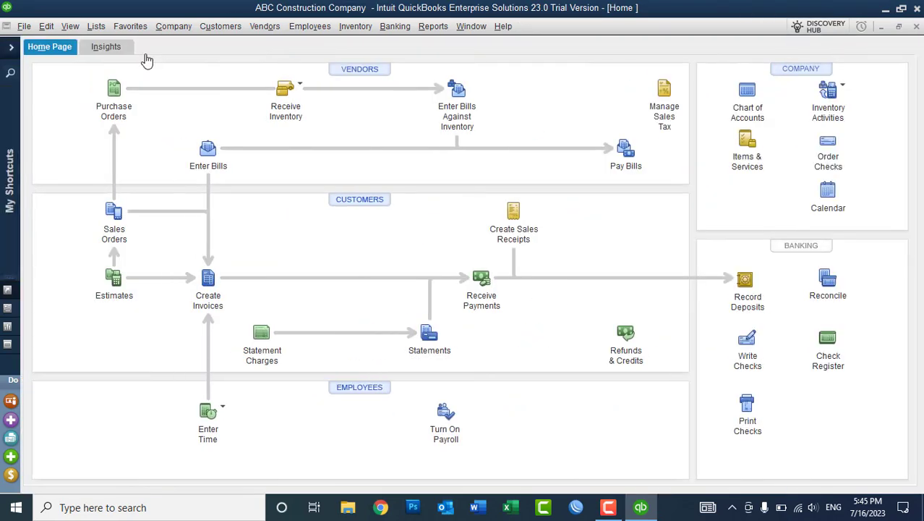
left_click(11, 48)
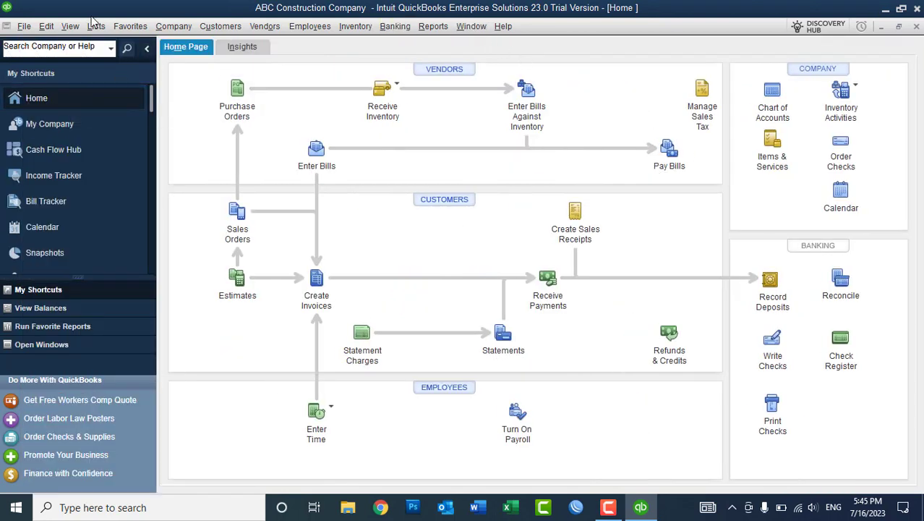
left_click(70, 27)
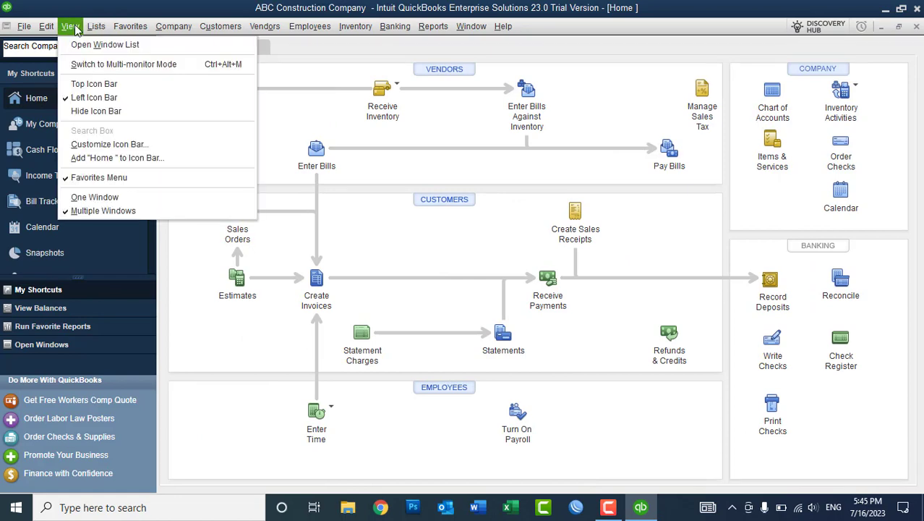
left_click(79, 84)
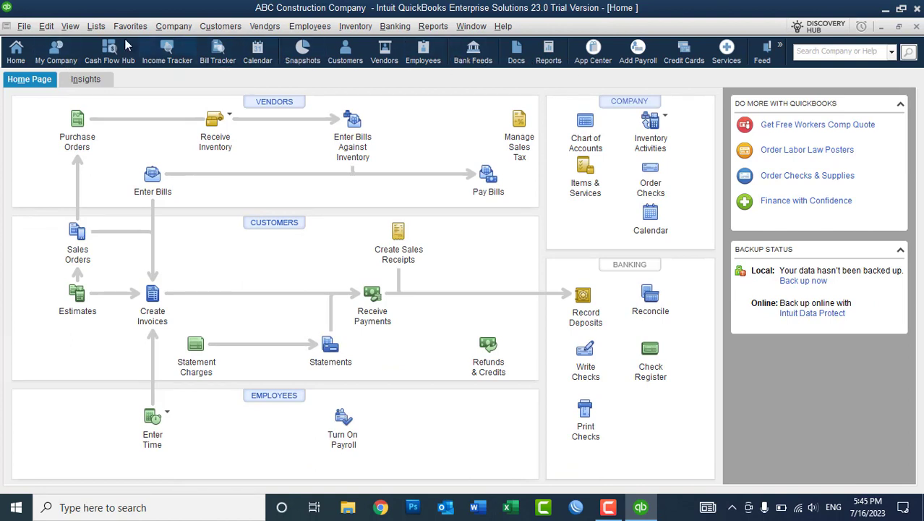
left_click(73, 28)
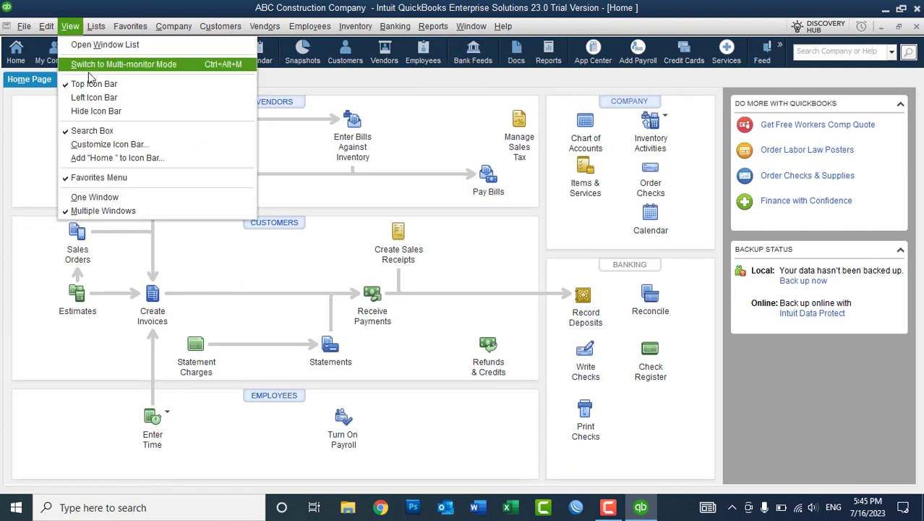
left_click(94, 97)
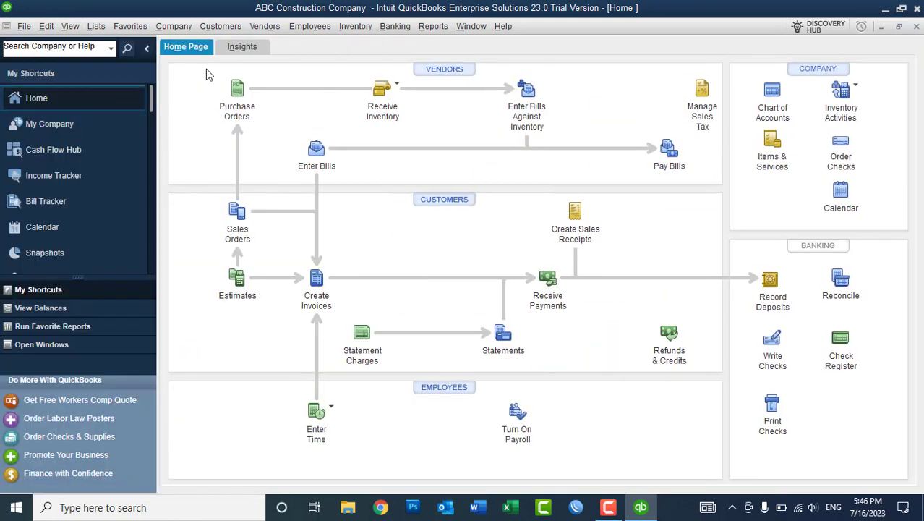
left_click(70, 27)
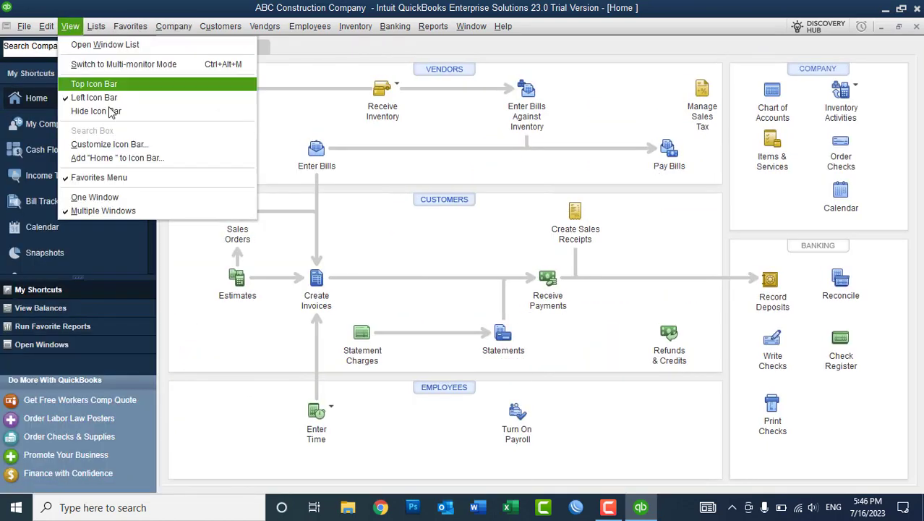
left_click(102, 114)
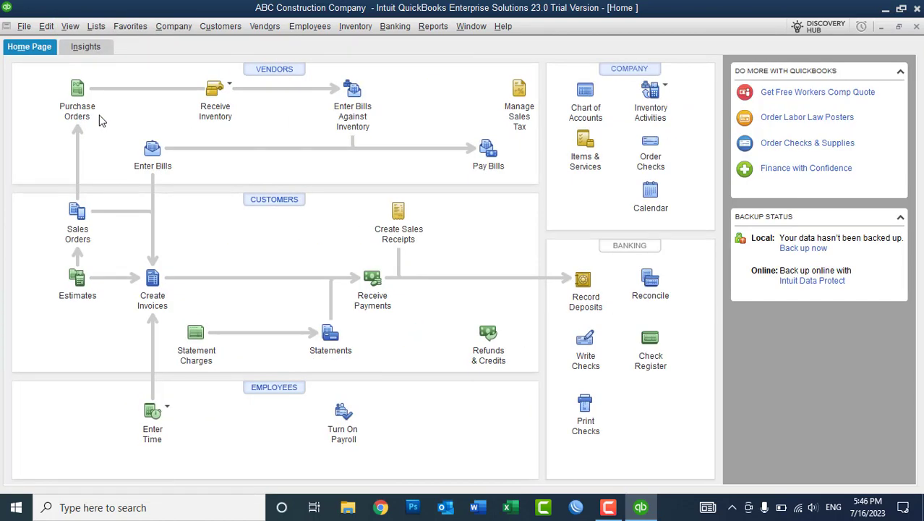
left_click(70, 27)
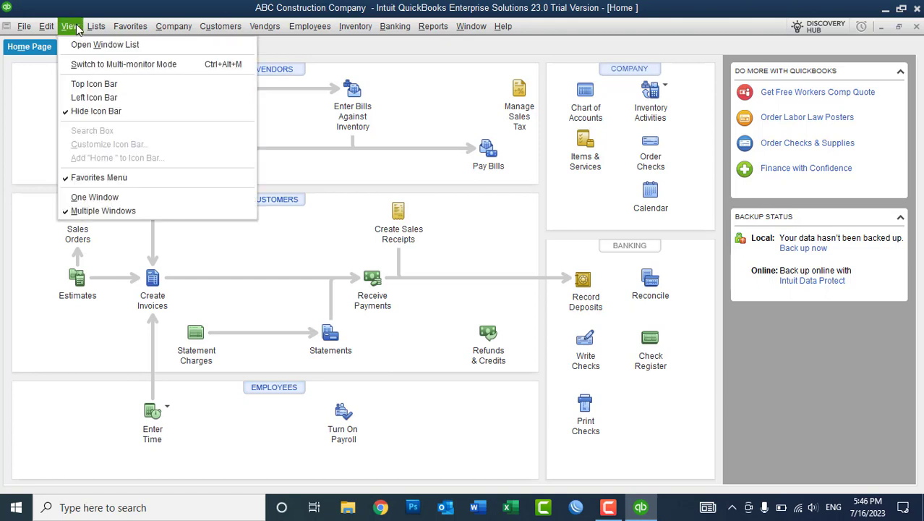
left_click(91, 85)
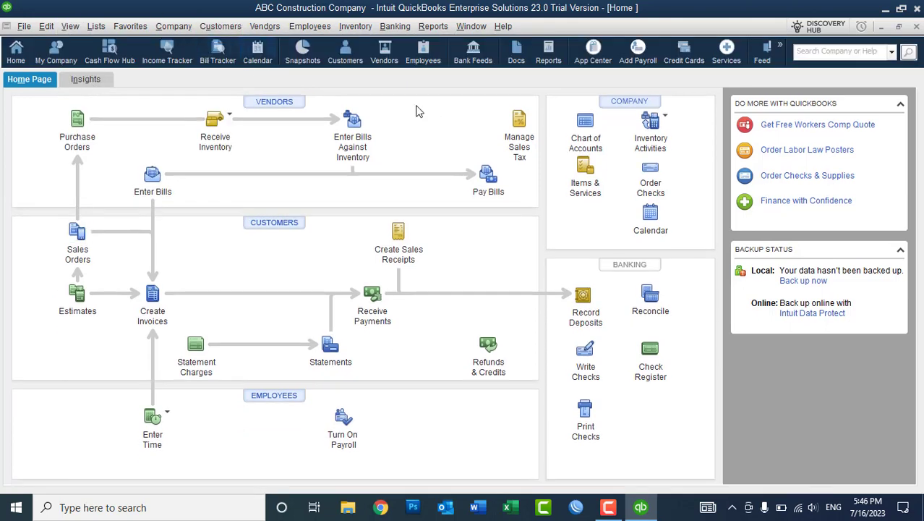
left_click(70, 27)
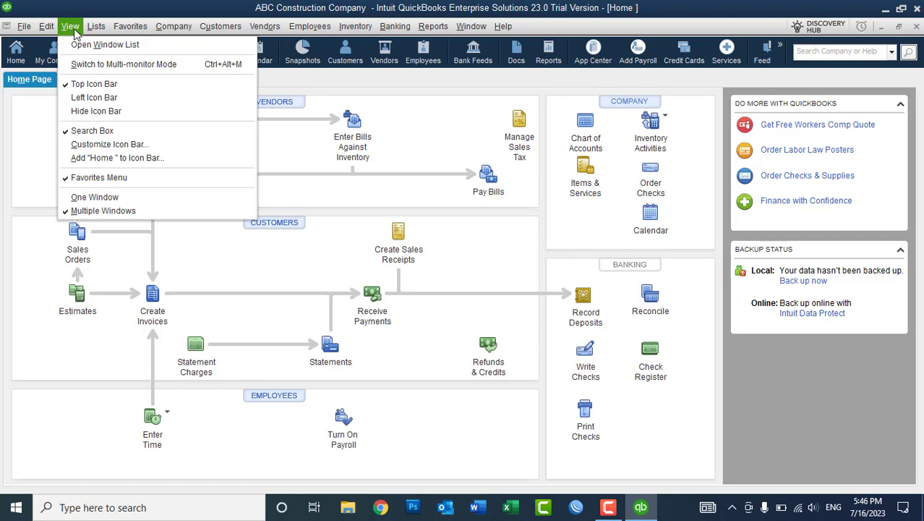
left_click(94, 98)
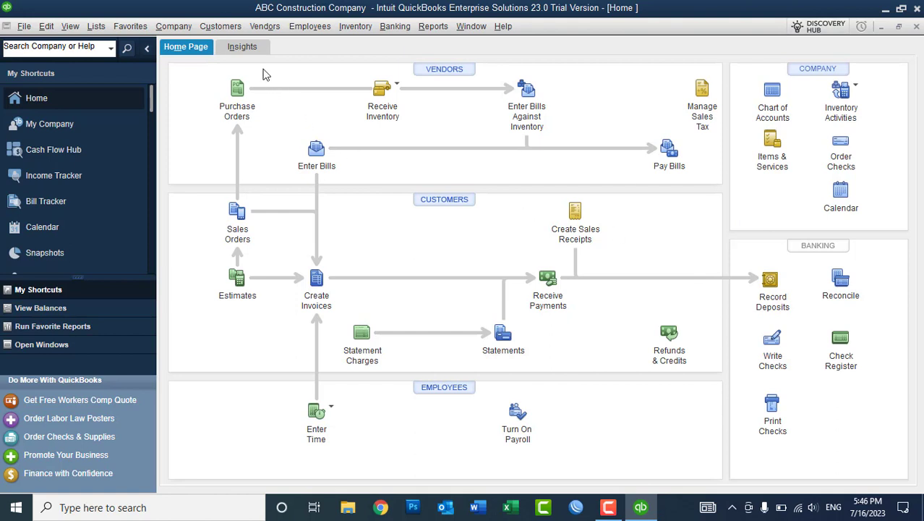
View the Insights dashboard and the Chart of Accounts, then return to the Home Page workflow.
left_click(239, 51)
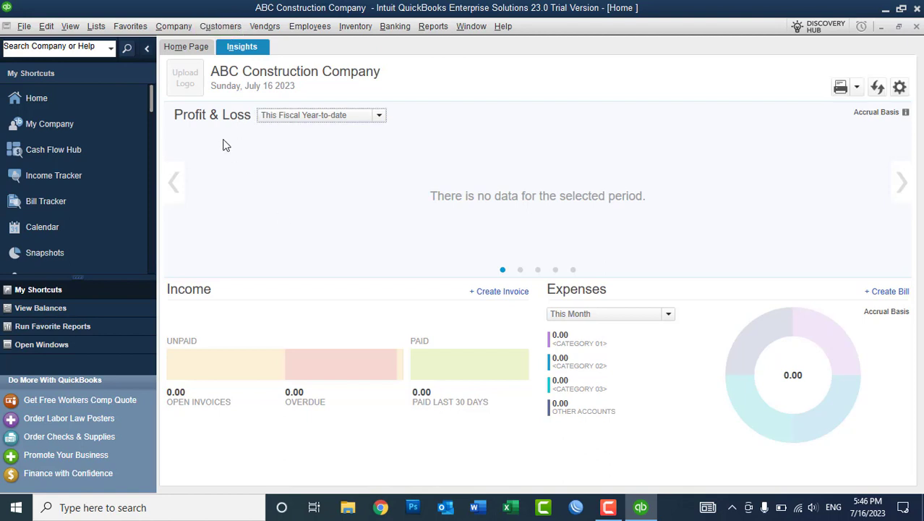
left_click(193, 48)
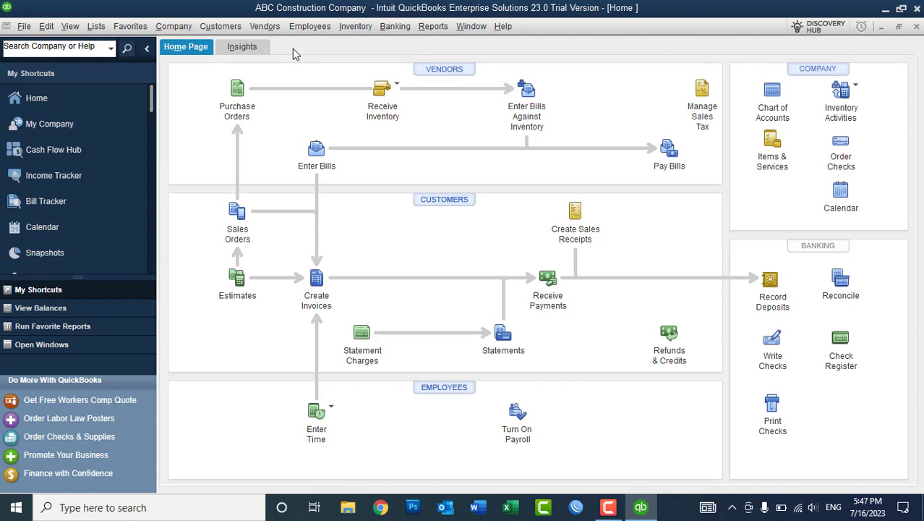
left_click(96, 26)
left_click(101, 44)
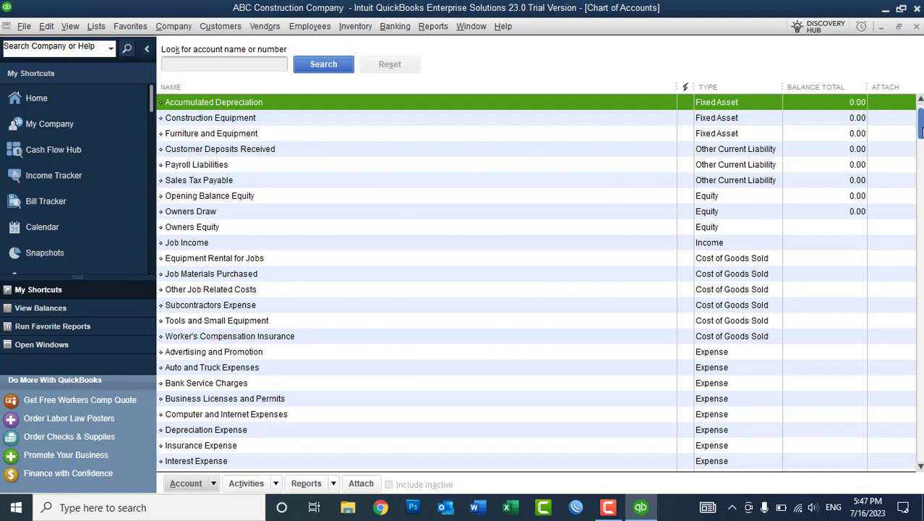
left_click_drag(923, 132, 912, 73)
left_click(916, 26)
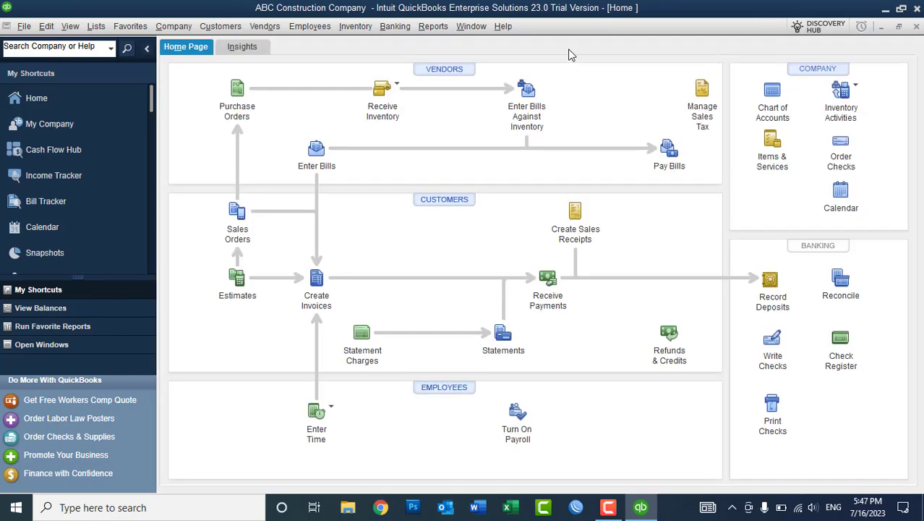
Open the Item List, widen its Name column, and review items 02 Site Work through 08 Roof Frame.
left_click(98, 27)
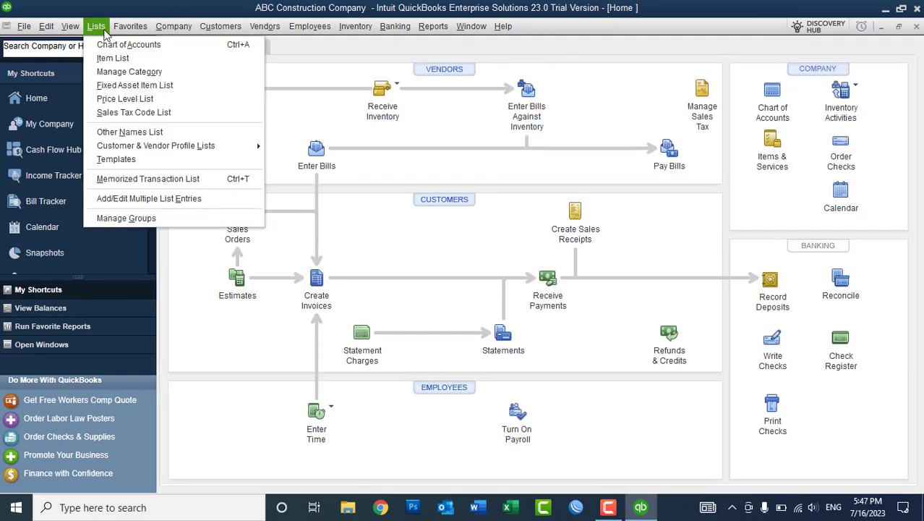
left_click(107, 58)
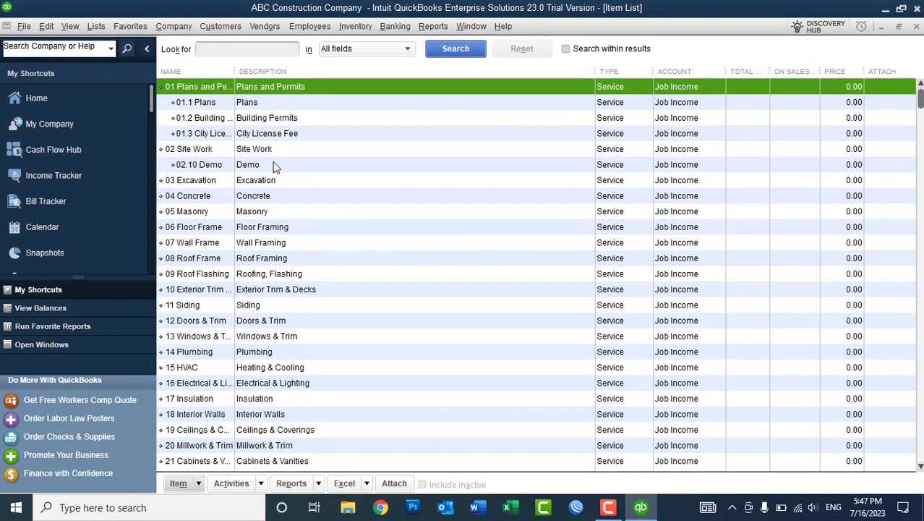
left_click_drag(236, 71, 287, 81)
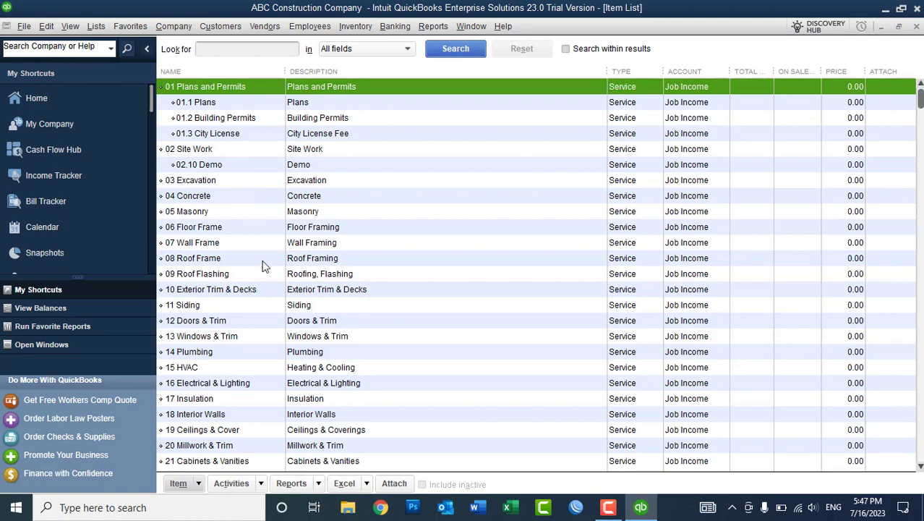
left_click(205, 197)
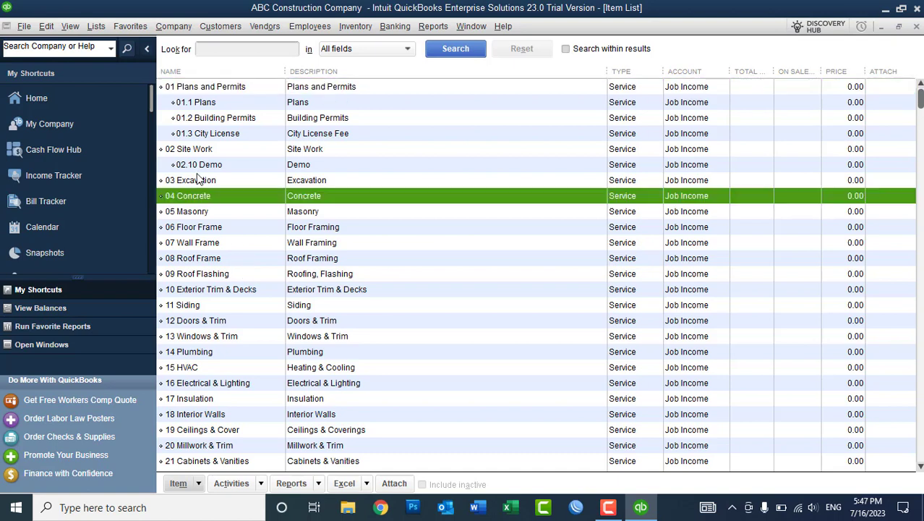
left_click(187, 154)
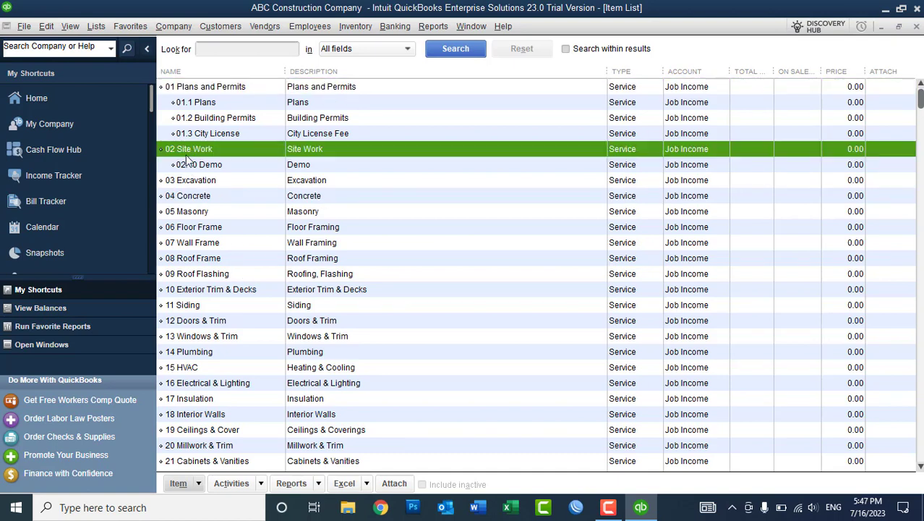
left_click(186, 229)
left_click(204, 241)
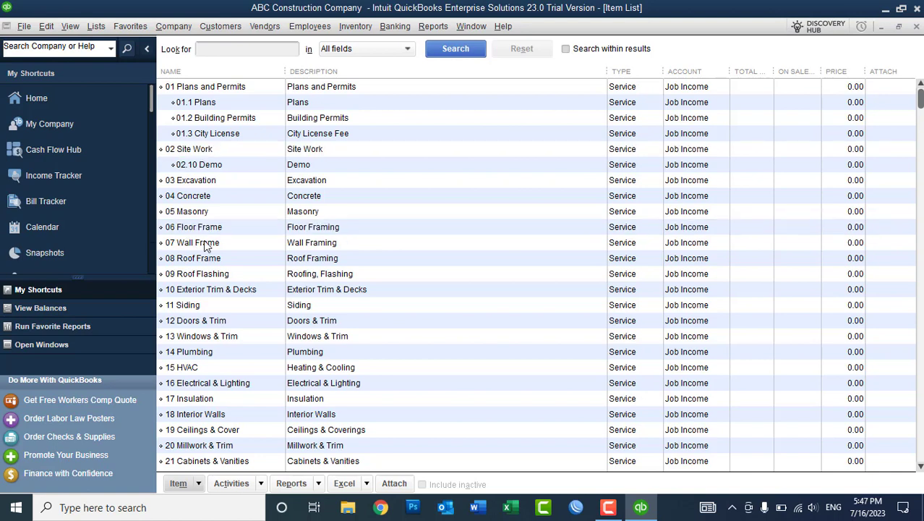
left_click(207, 260)
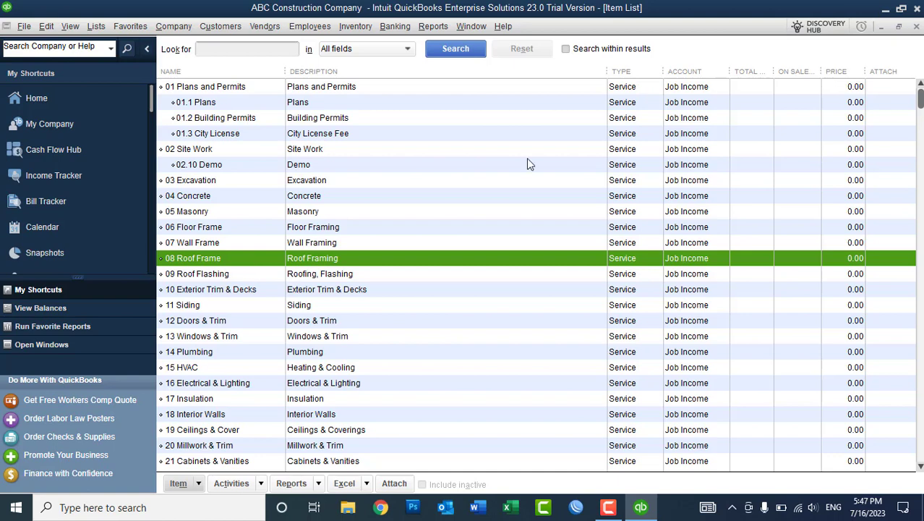
left_click(916, 27)
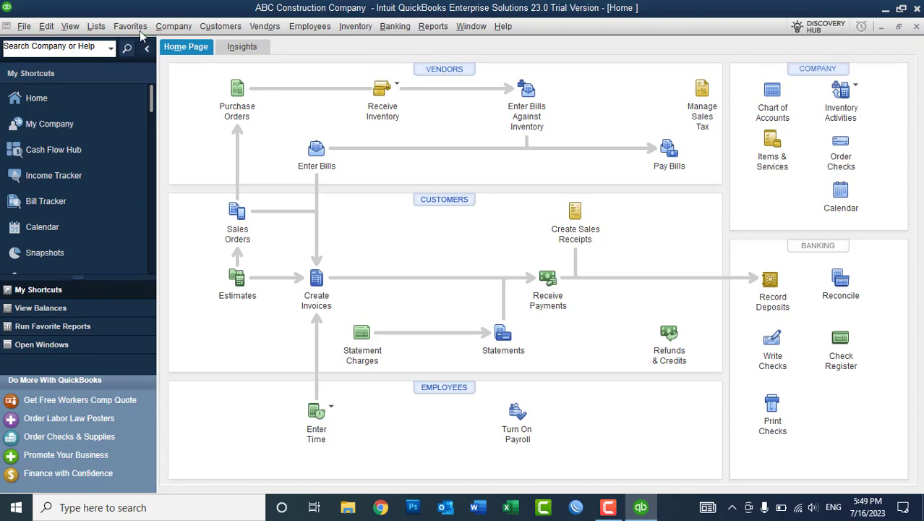
left_click(48, 28)
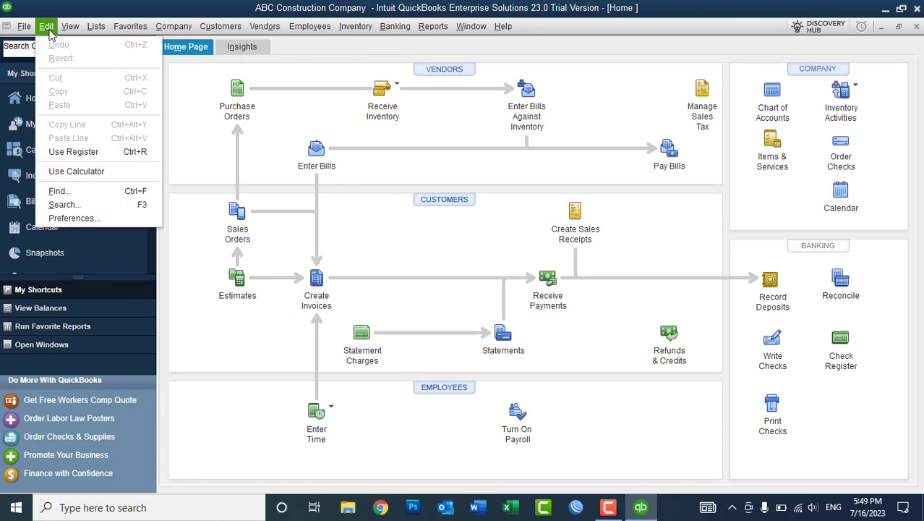
left_click(90, 217)
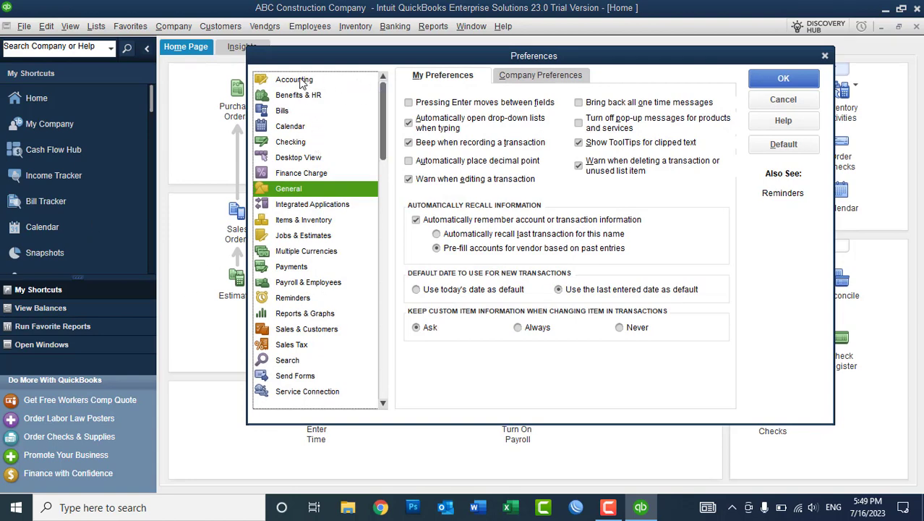
left_click(301, 81)
left_click(286, 94)
left_click(283, 111)
left_click(287, 126)
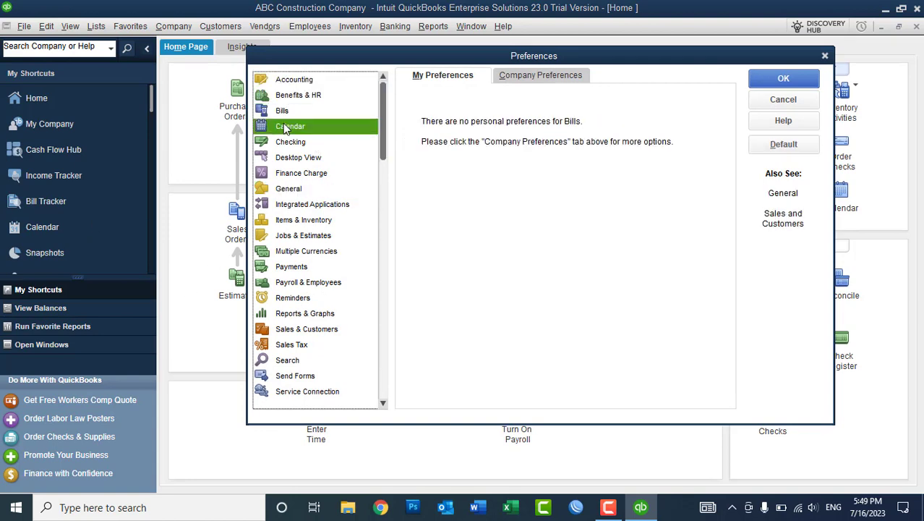
left_click(287, 142)
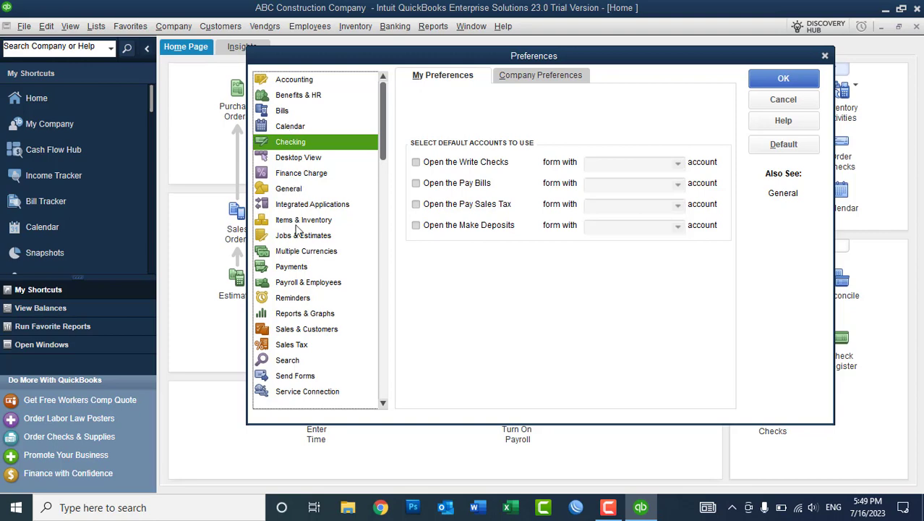
left_click(299, 255)
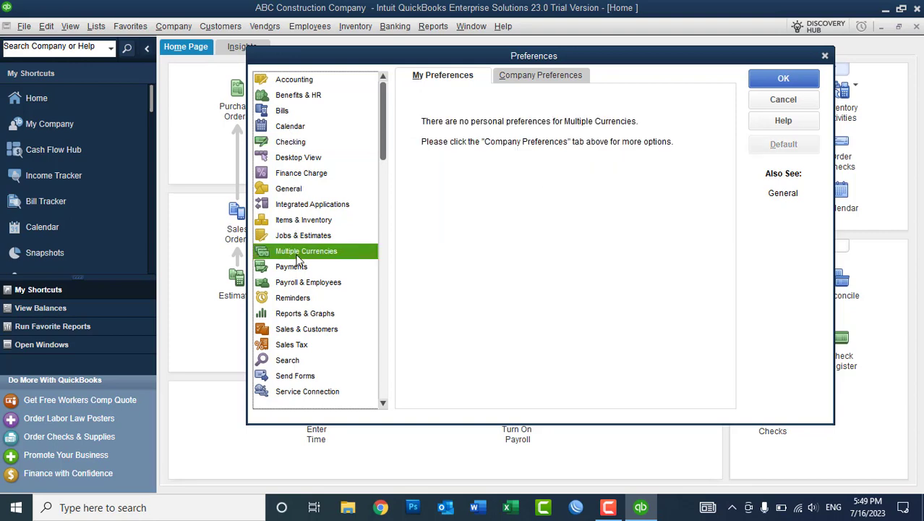
left_click(530, 79)
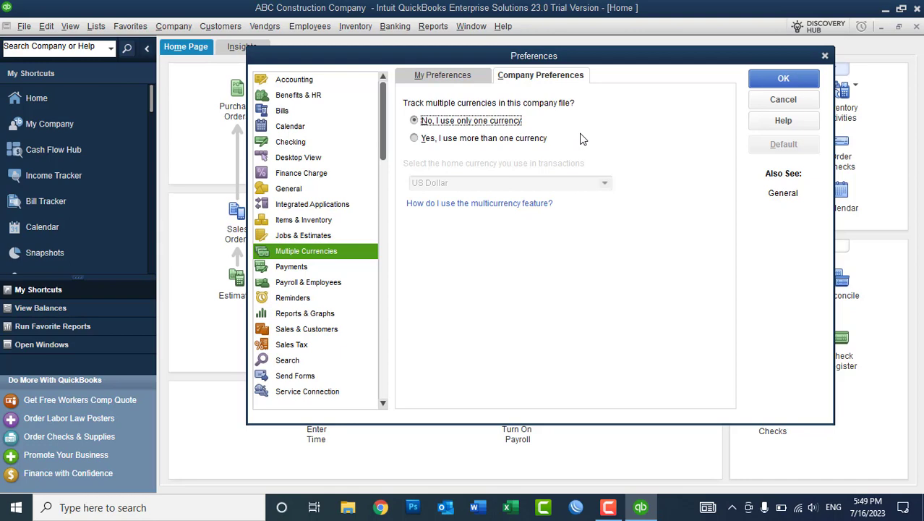
left_click(755, 103)
left_click(94, 28)
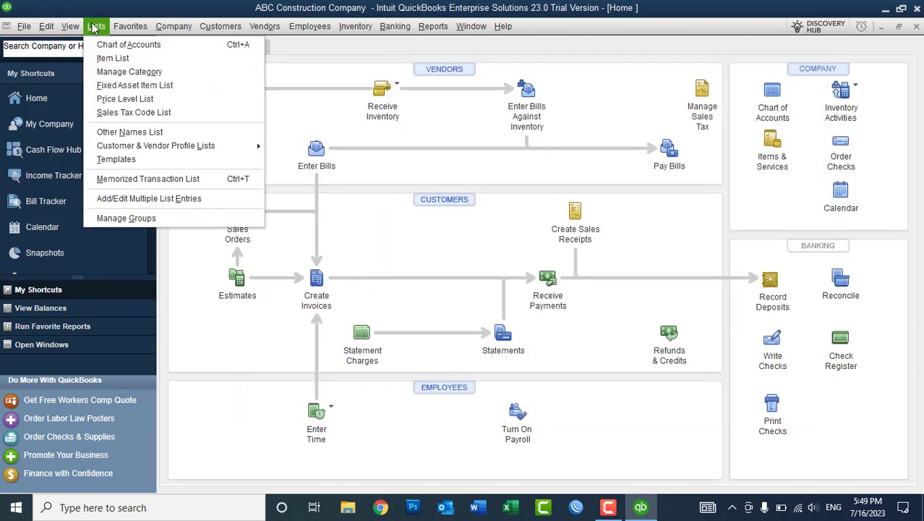
Drag the Chart of Accounts Name, Type and Balance Total column dividers narrower, then close it.
left_click(127, 44)
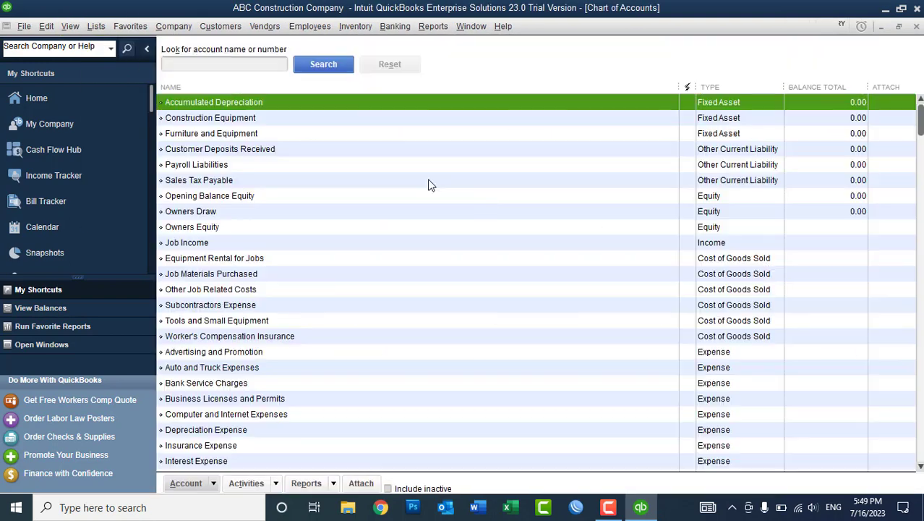
left_click_drag(680, 87, 582, 88)
left_click_drag(717, 88, 678, 88)
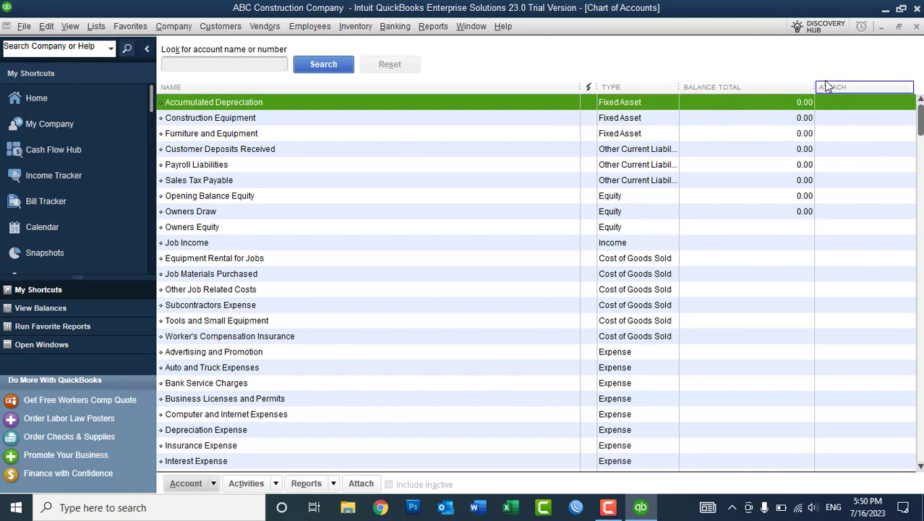
left_click_drag(814, 86, 781, 87)
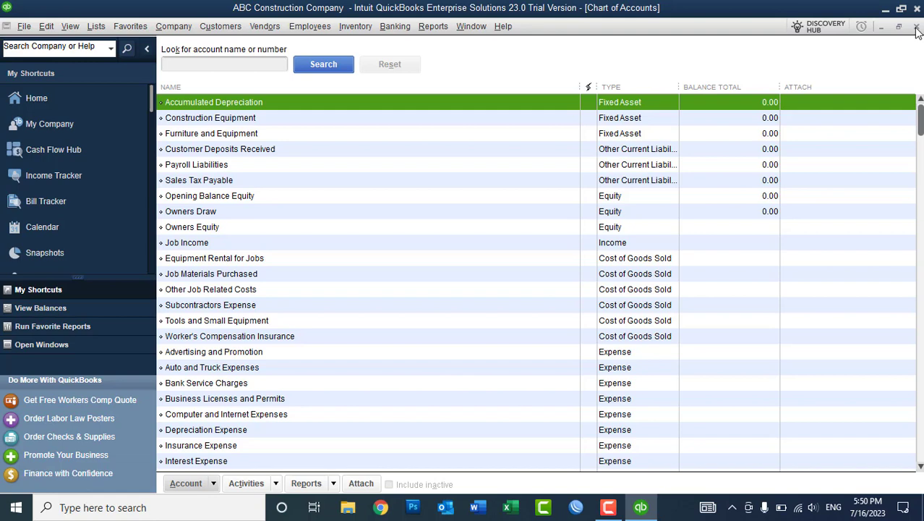
left_click(916, 27)
left_click(48, 27)
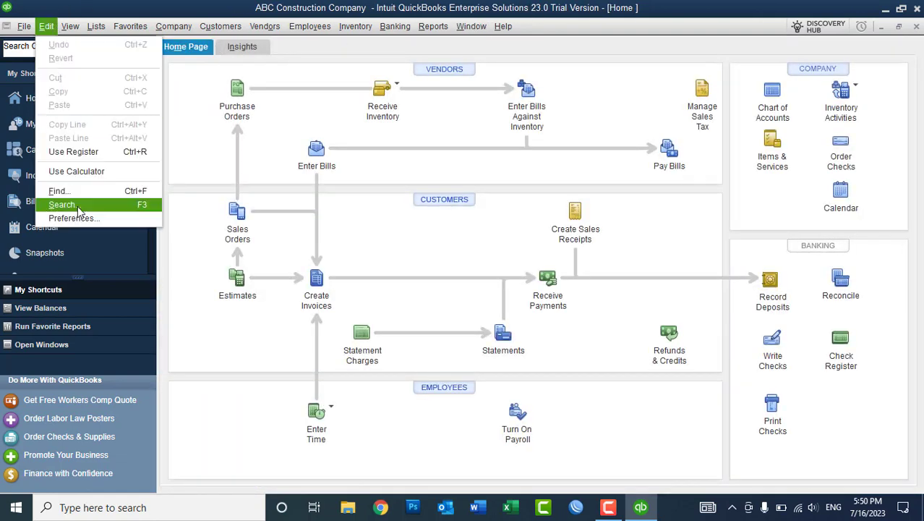
Open the company Multiple Currencies preferences, which still use only US Dollar.
left_click(77, 218)
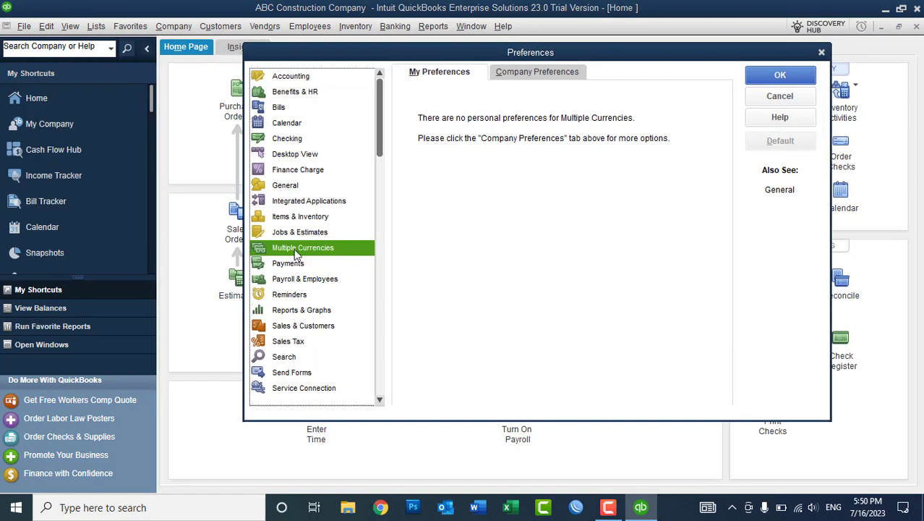
left_click(533, 81)
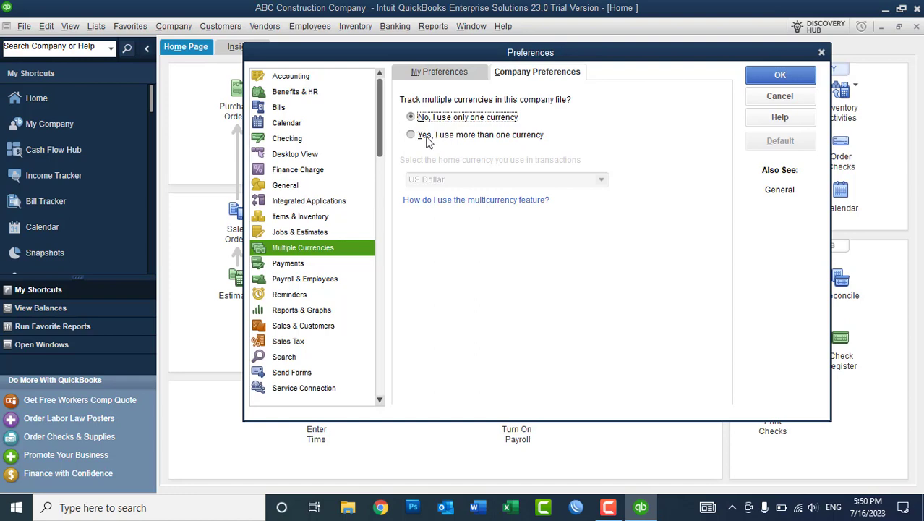
Select 'Yes, I use more than one currency' and accept the warning, keeping US Dollar as home currency.
left_click(421, 138)
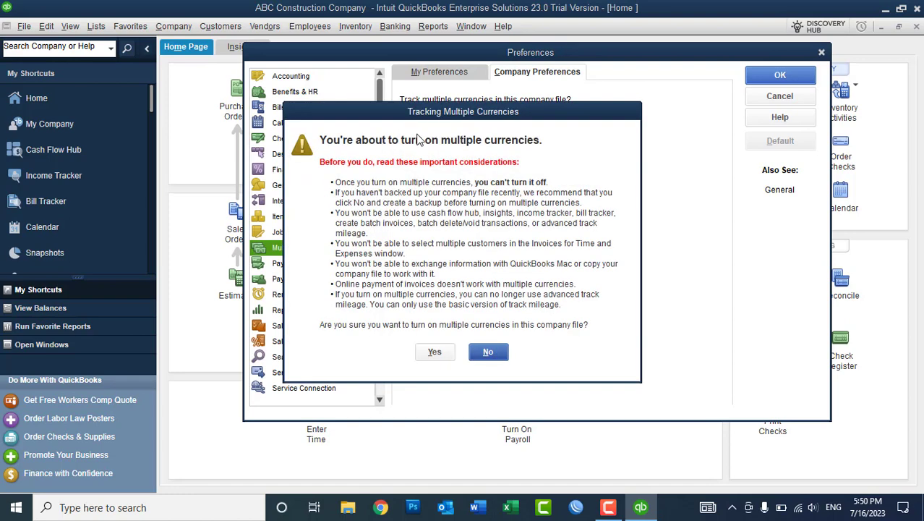
left_click_drag(421, 116, 435, 75)
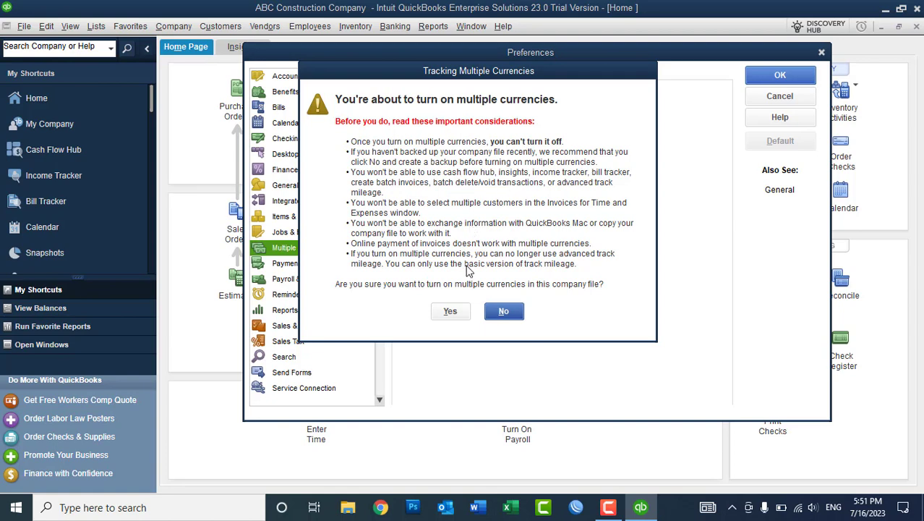
left_click(450, 311)
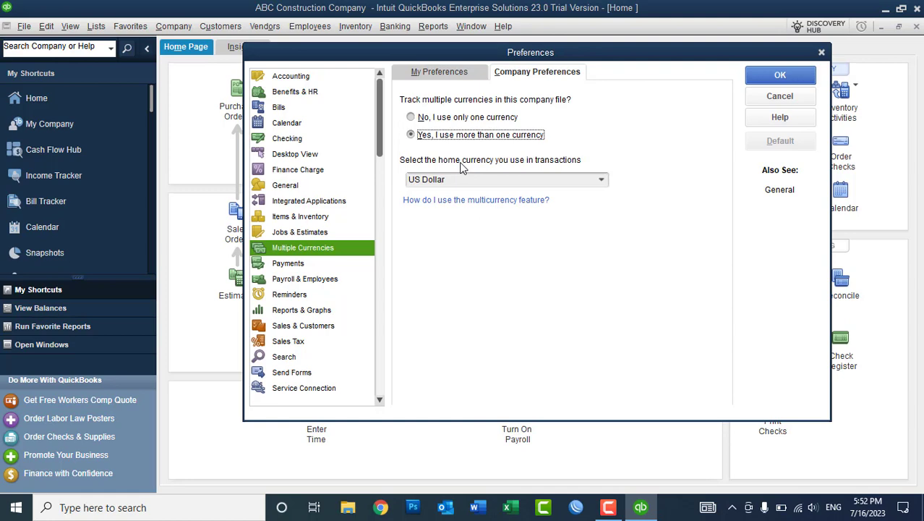
left_click(601, 182)
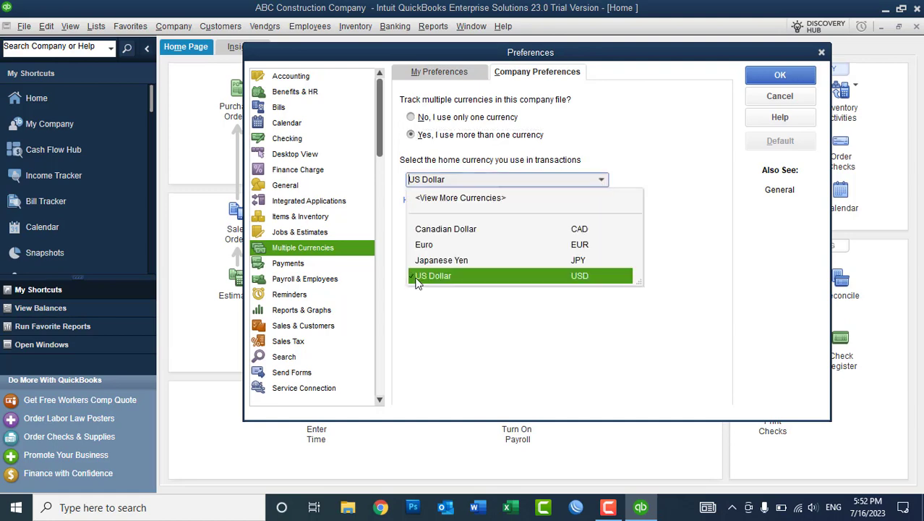
Choose Afghanistan Afghani (AFN) as the active home currency and save the preferences.
left_click(456, 200)
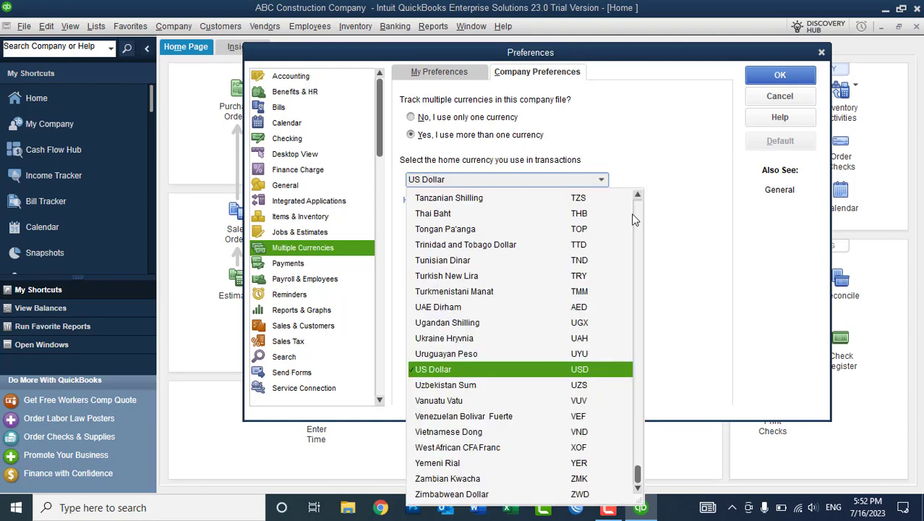
scroll(636, 205, "up", 13)
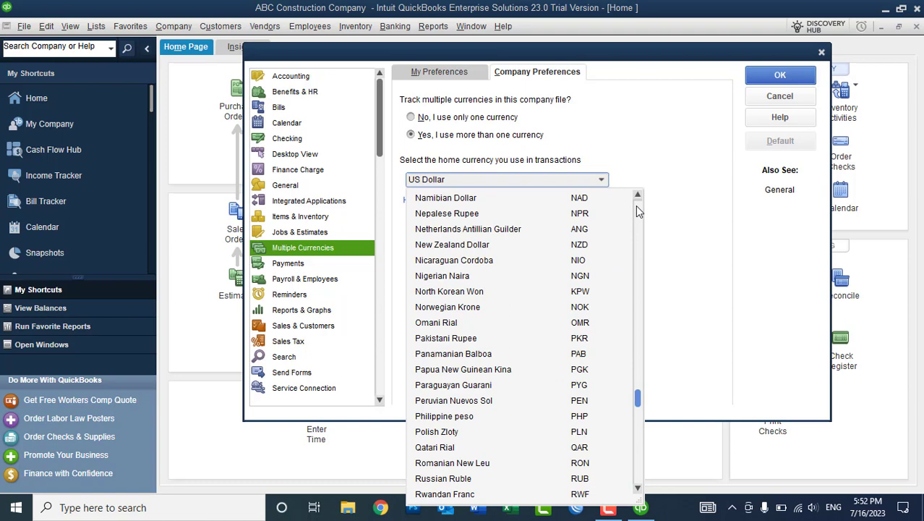
scroll(635, 205, "up", 20)
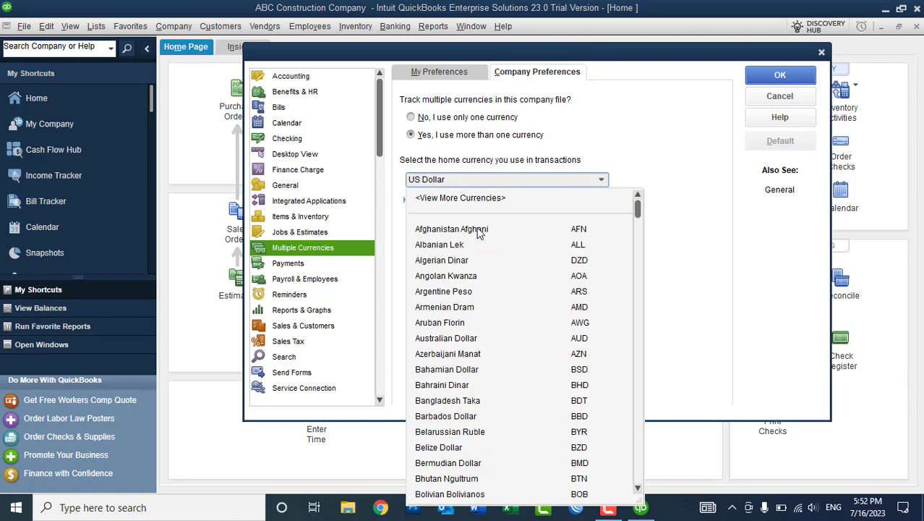
left_click(579, 231)
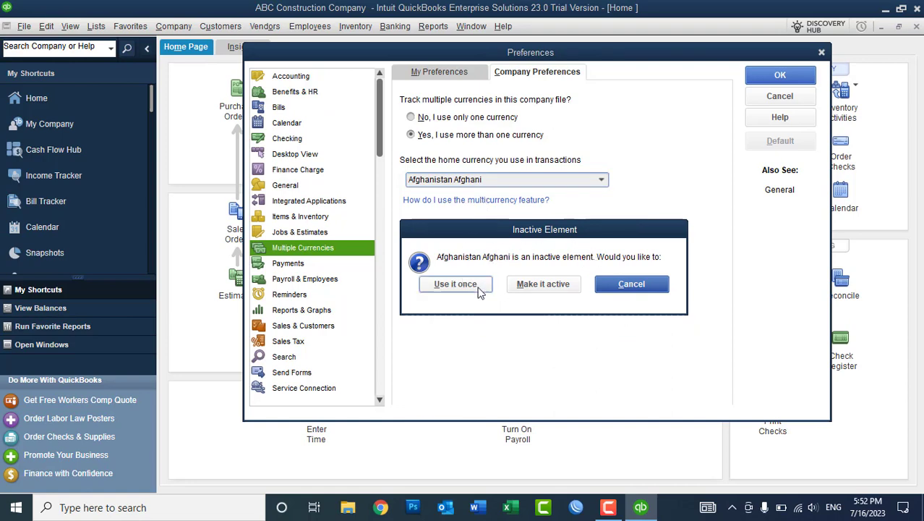
left_click(526, 294)
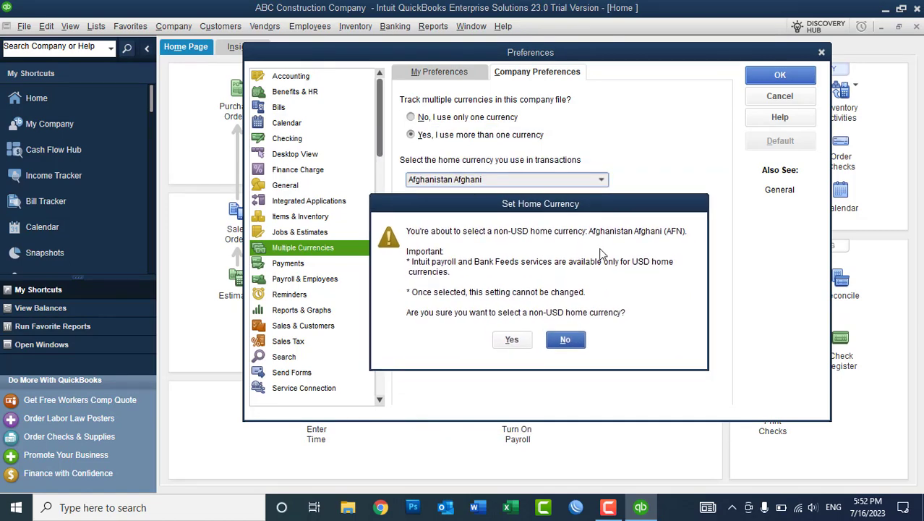
left_click(513, 341)
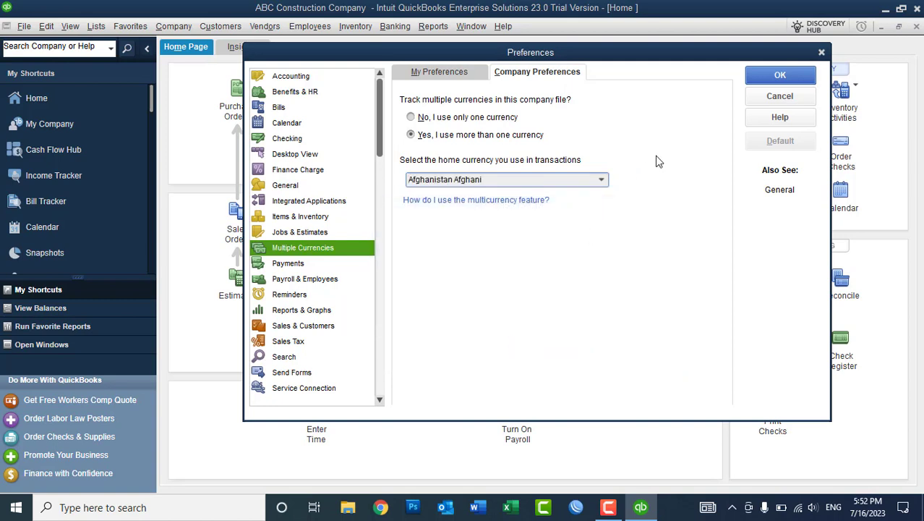
left_click(761, 76)
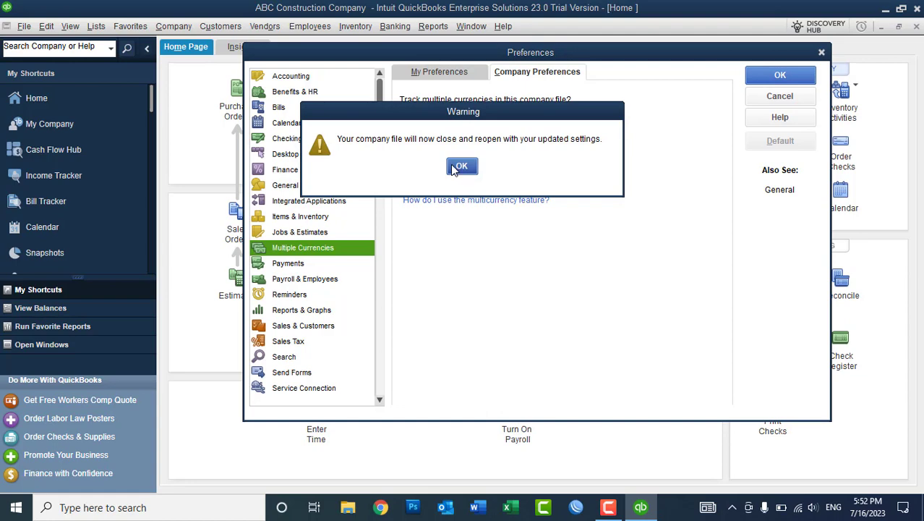
Let the file reopen, maximize Home, and check the Chart of Accounts now listing accounts in AFN.
left_click(454, 166)
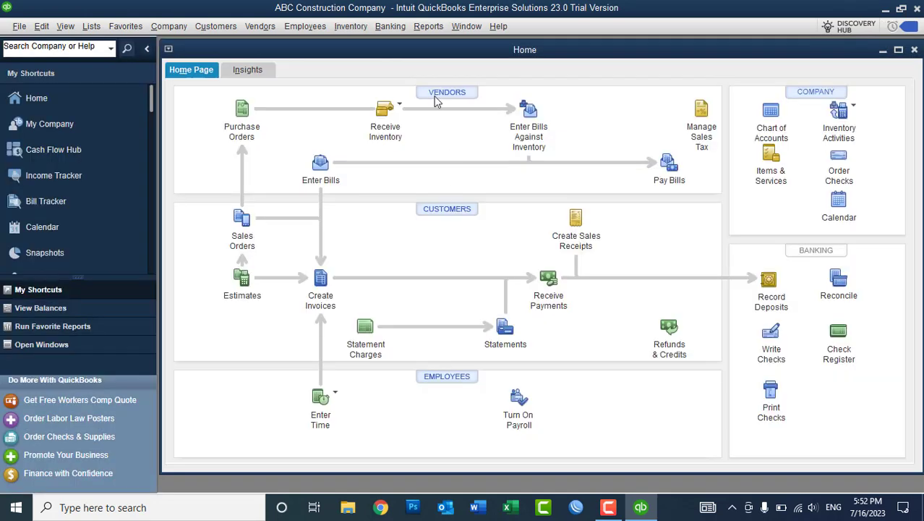
double_click(401, 50)
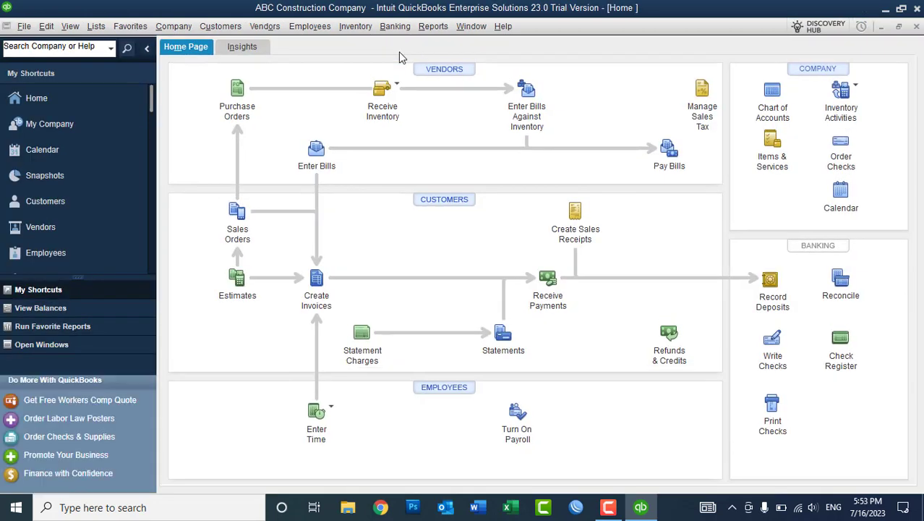
left_click(96, 26)
left_click(119, 44)
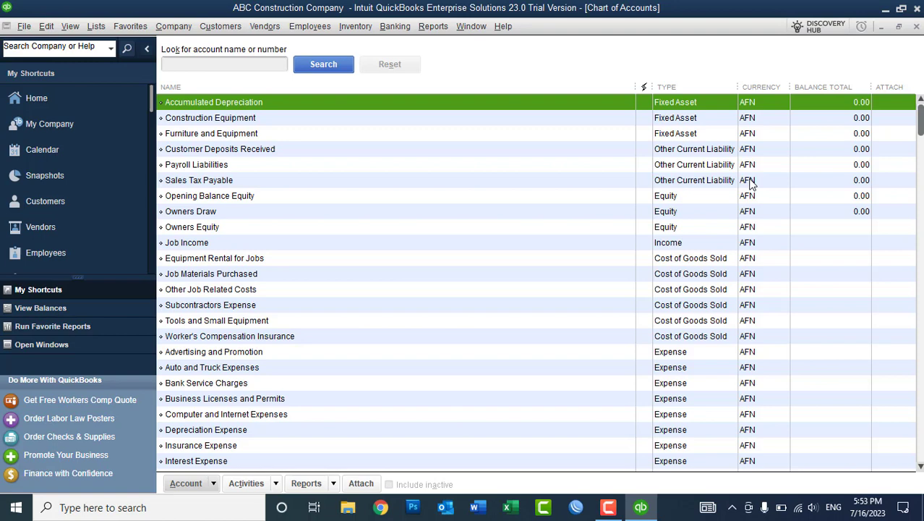
left_click(916, 26)
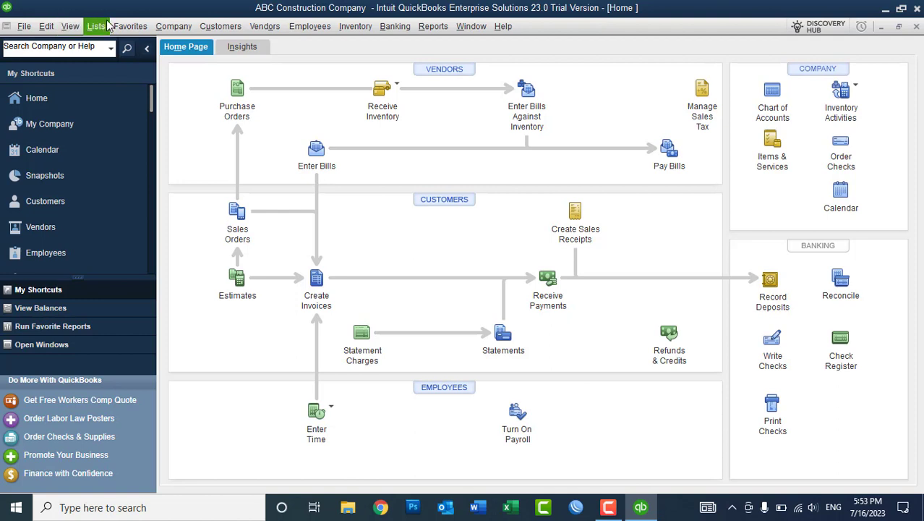
Browse the Company, Customers, Lists and Favorites menus, ending back in the Company menu.
left_click(177, 26)
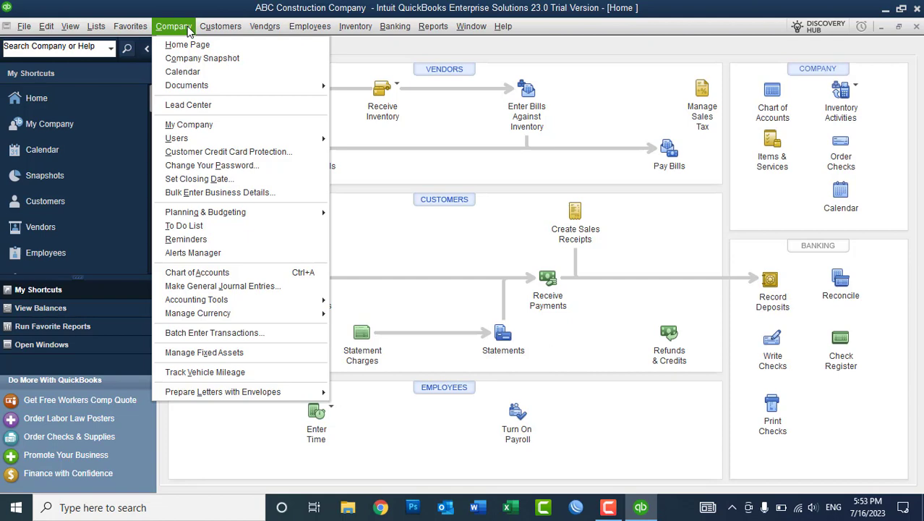
left_click(188, 29)
left_click(220, 26)
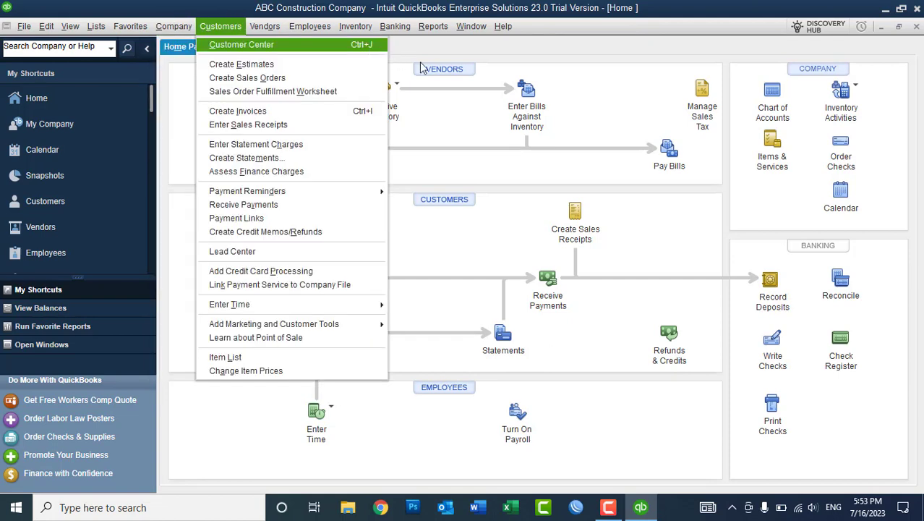
left_click(442, 51)
left_click(96, 27)
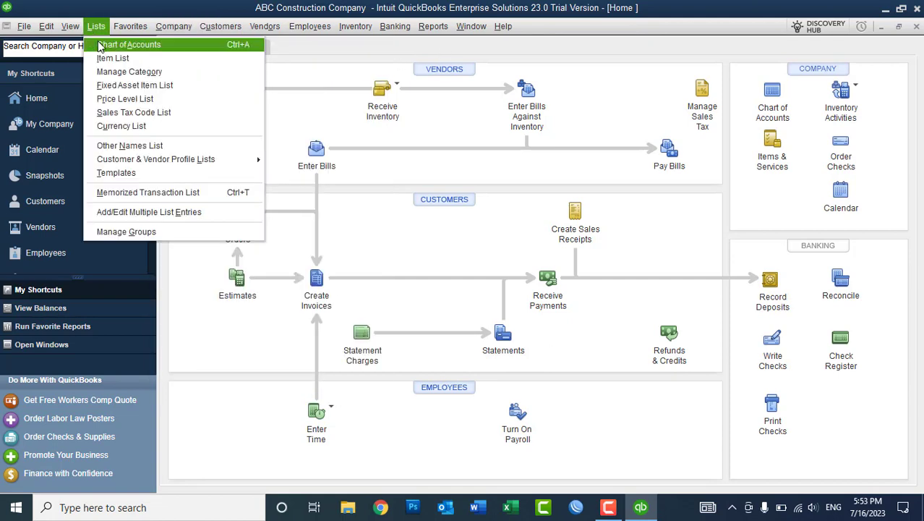
left_click(130, 26)
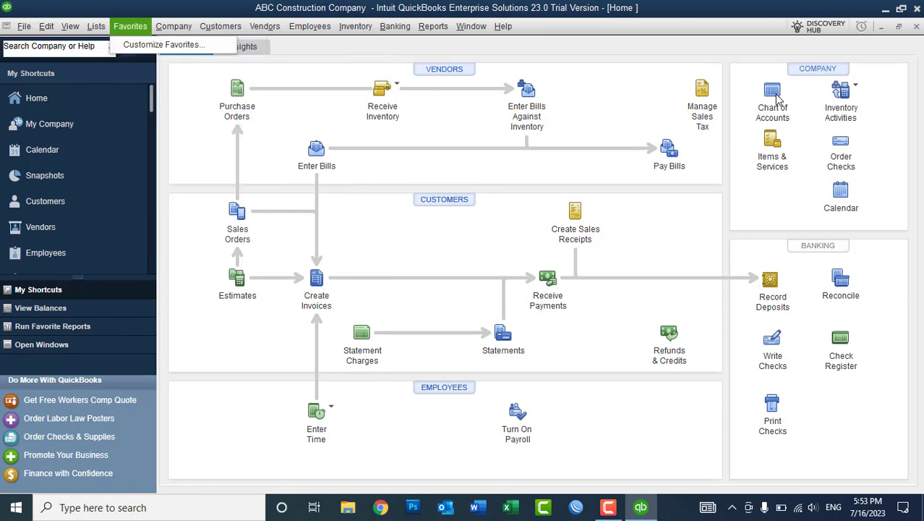
left_click(627, 58)
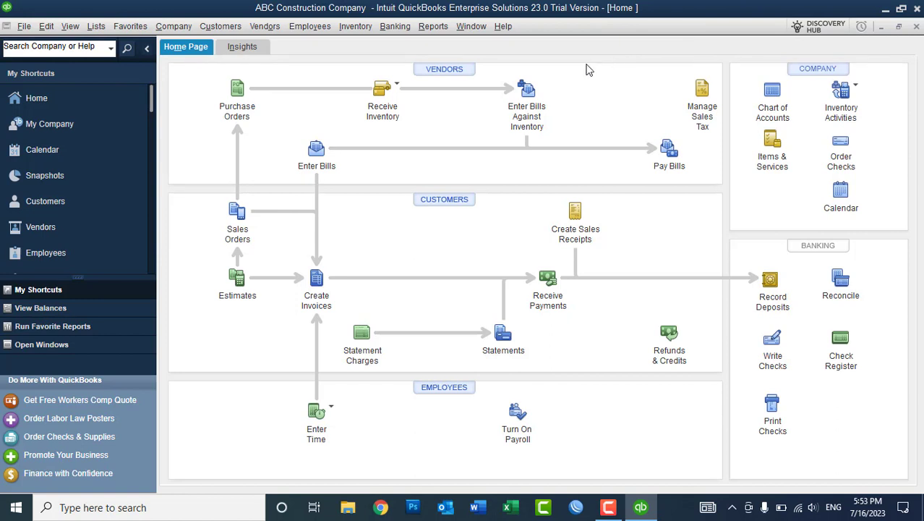
left_click(188, 28)
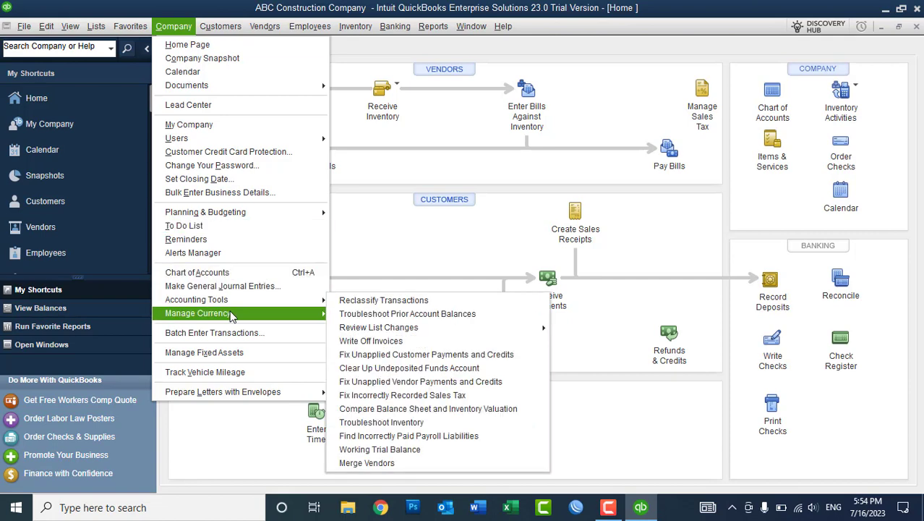
Open the Currency List and show only active currencies: AFN, CAD, EUR, JPY and USD.
mouse_move(231, 317)
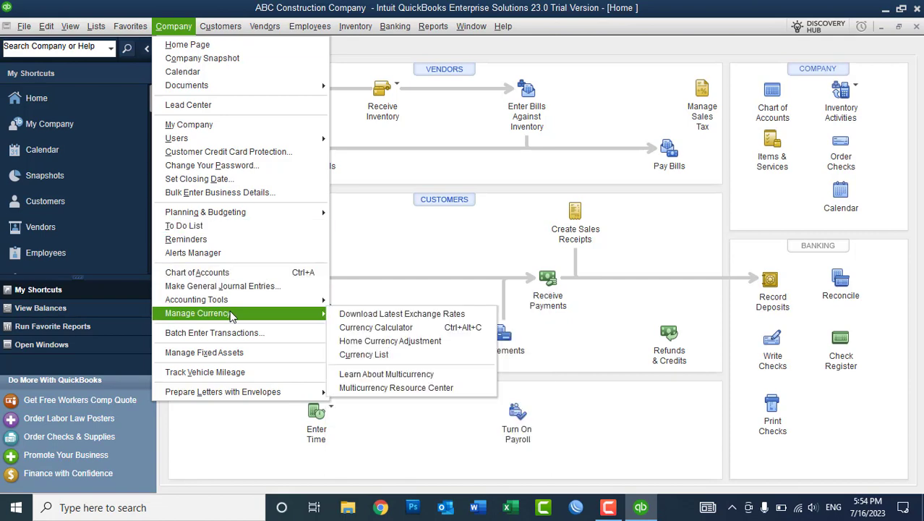
left_click(396, 355)
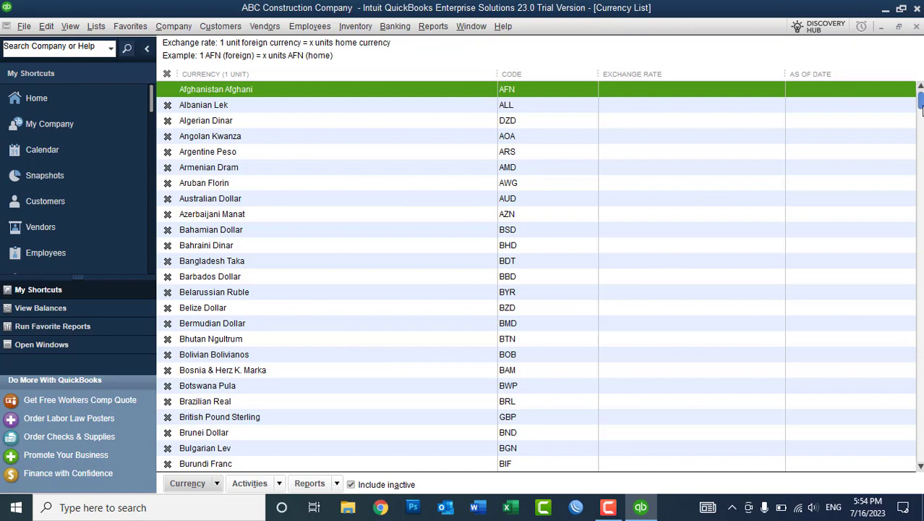
scroll(666, 258, "down", 1)
scroll(535, 274, "down", 20)
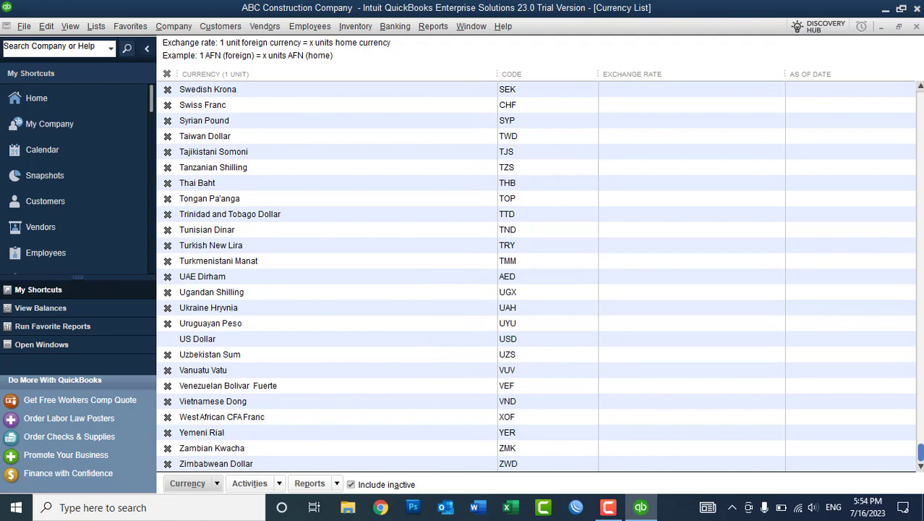
scroll(535, 274, "up", 20)
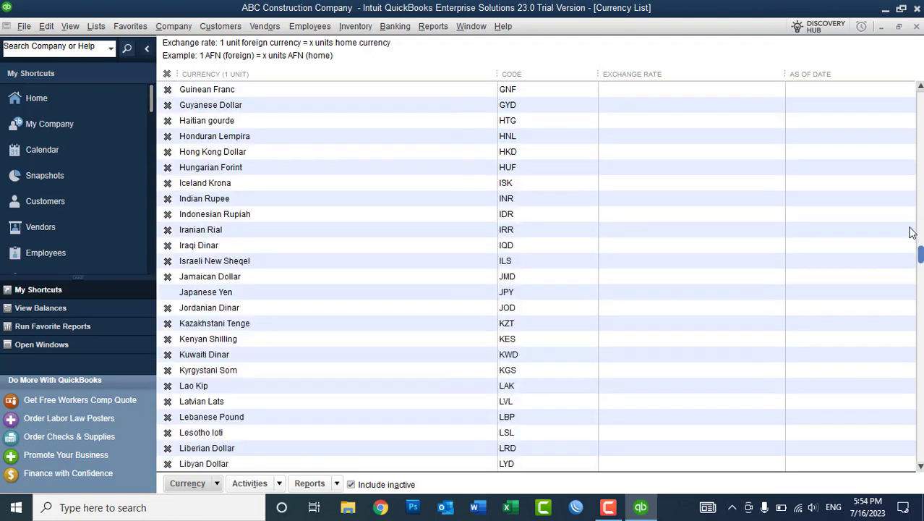
left_click(405, 86)
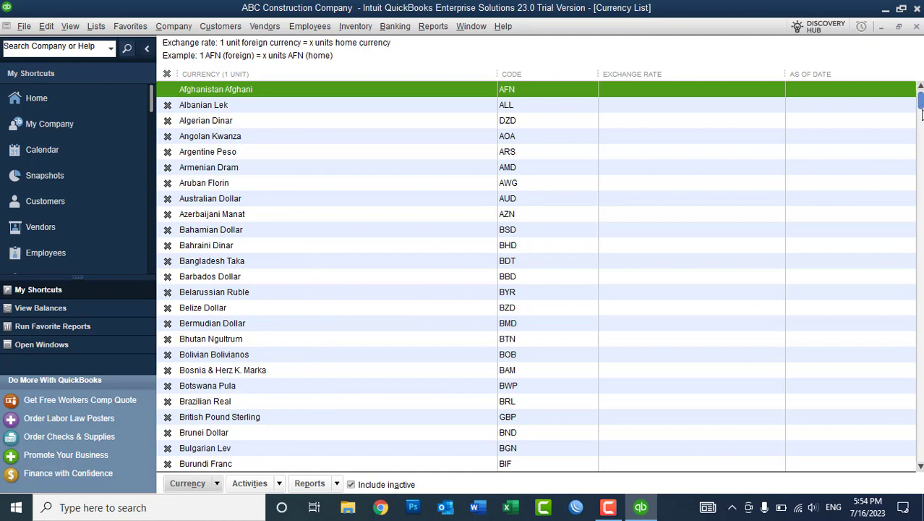
left_click_drag(921, 114, 921, 135)
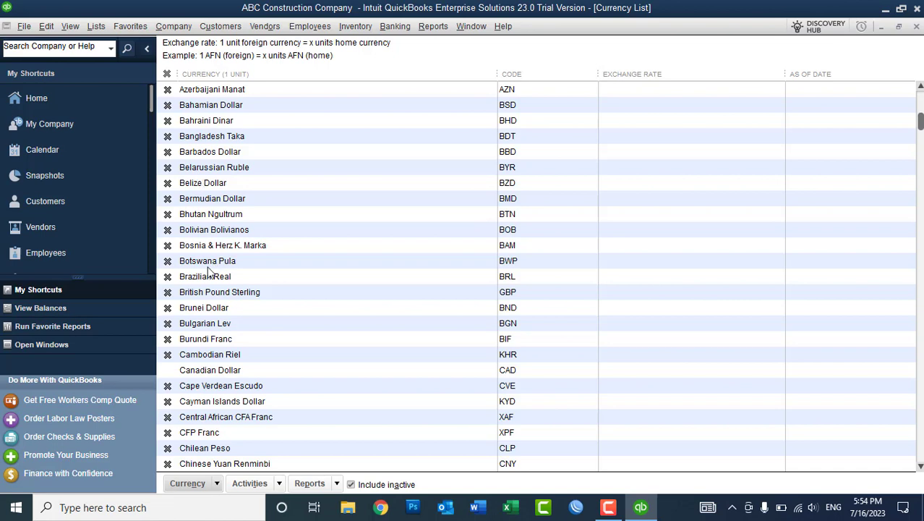
left_click(383, 488)
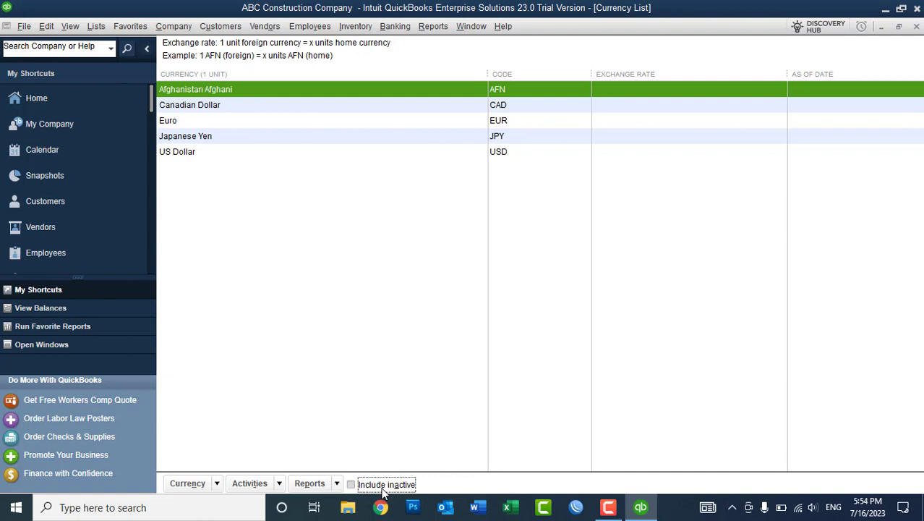
left_click(384, 491)
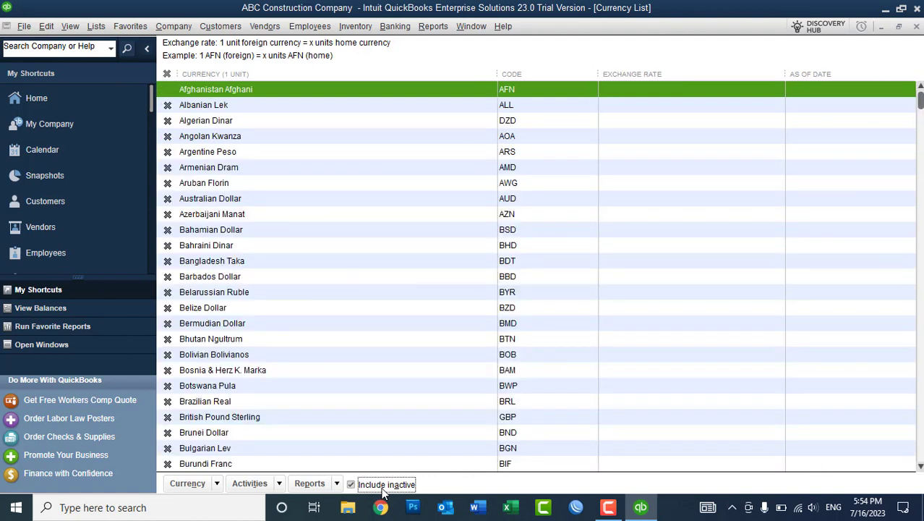
left_click(384, 491)
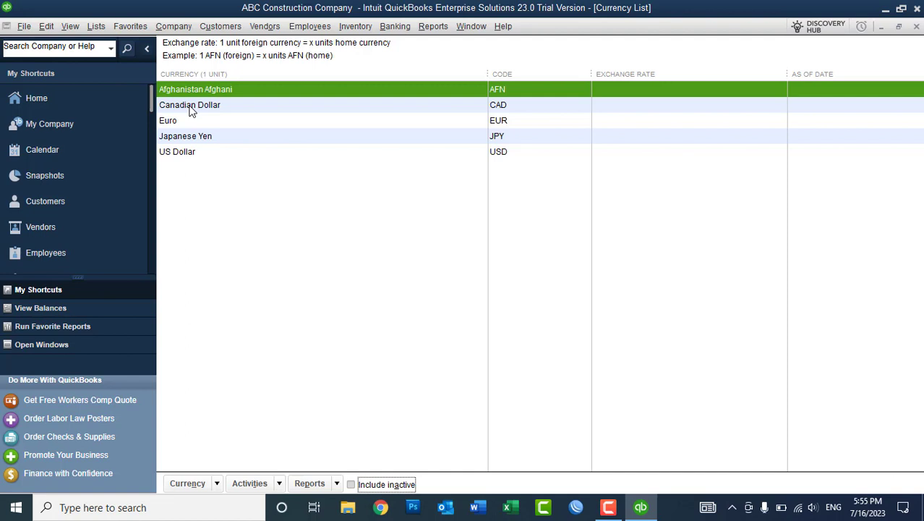
Make Canadian Dollar, Euro and Japanese Yen inactive, then open US Dollar for editing.
double_click(192, 107)
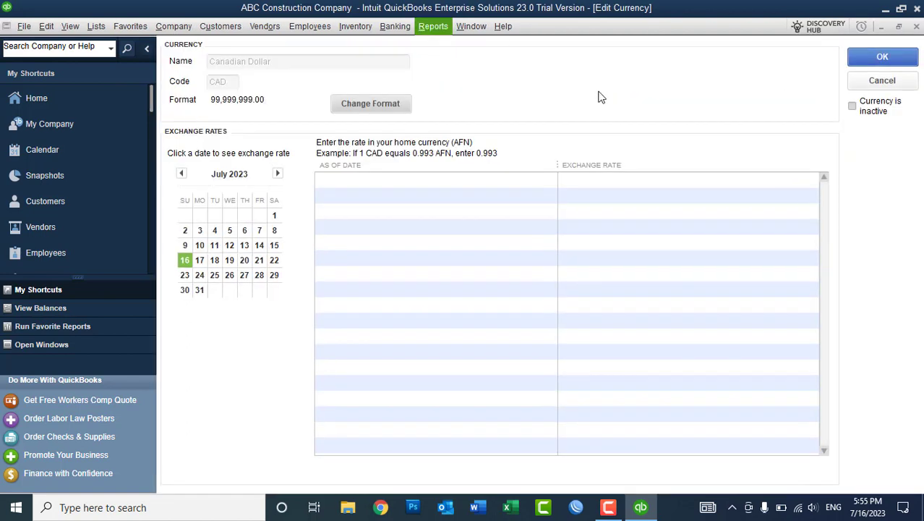
left_click(892, 82)
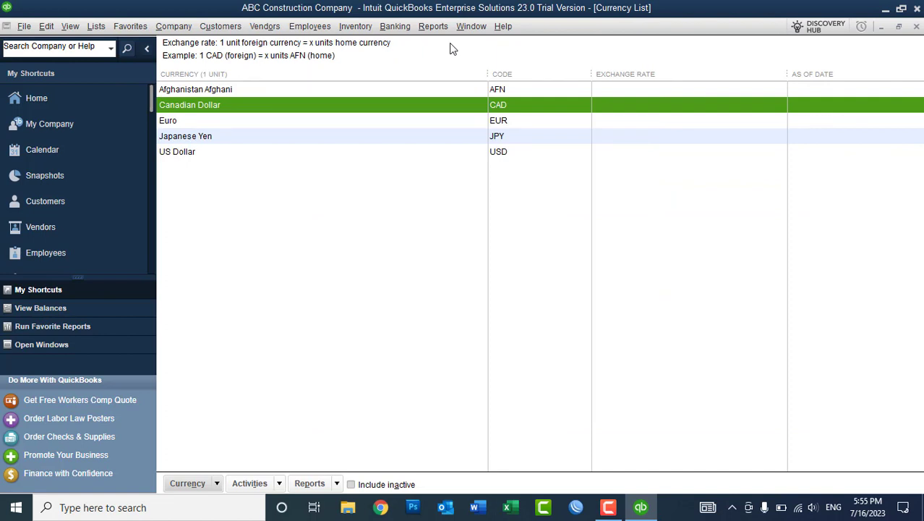
right_click(190, 112)
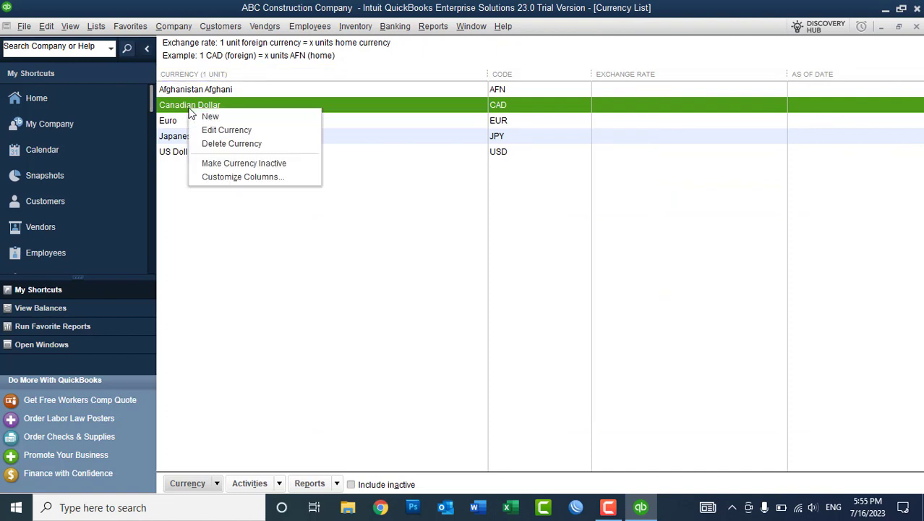
left_click(220, 164)
right_click(179, 113)
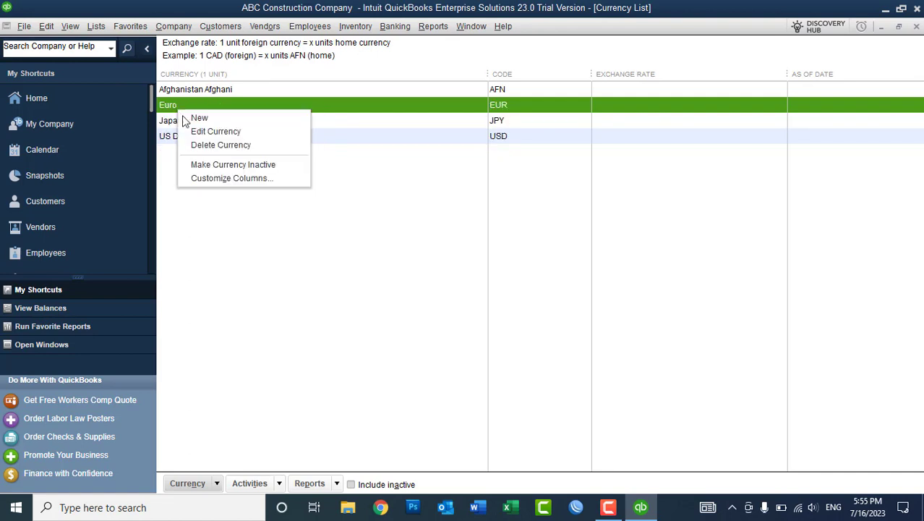
left_click(210, 166)
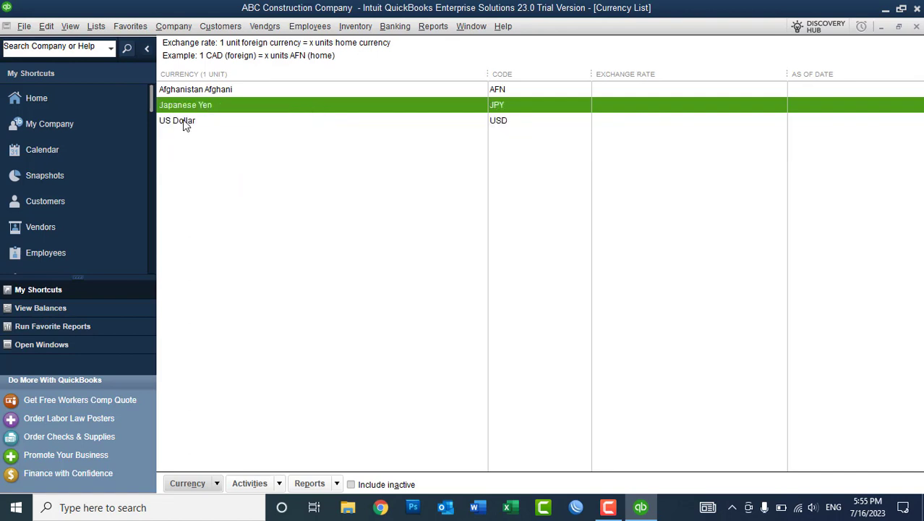
right_click(182, 112)
left_click(221, 167)
double_click(181, 107)
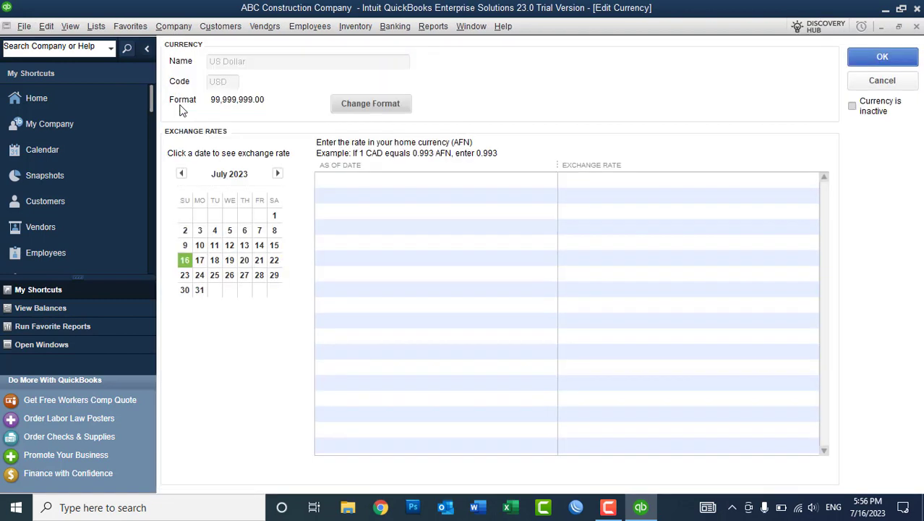
In the May 2023 calendar, add US Dollar exchange-rate dates 05/01 through 05/06/2023.
left_click(181, 174)
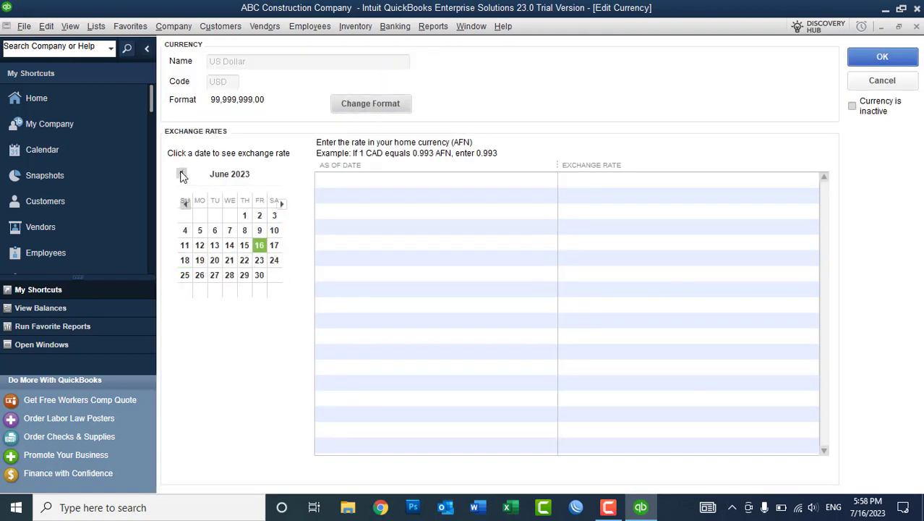
left_click(181, 174)
left_click(200, 217)
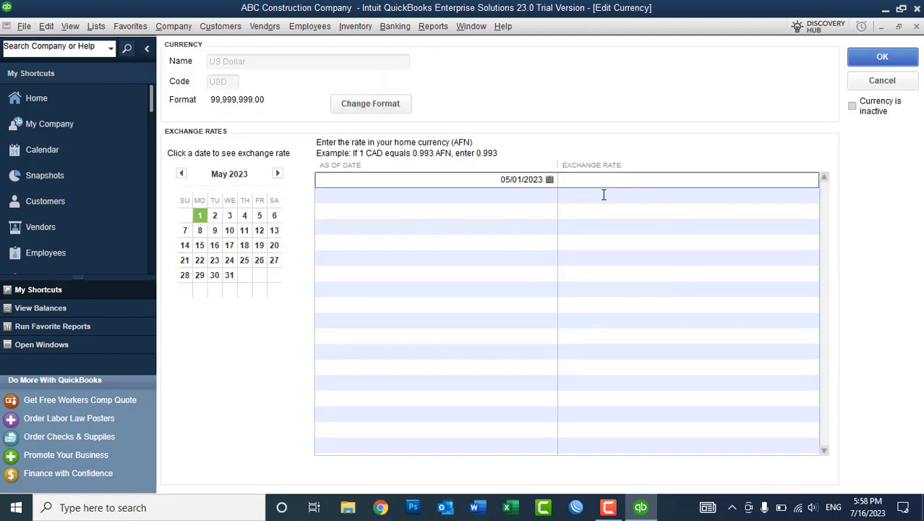
left_click(217, 217)
left_click(229, 215)
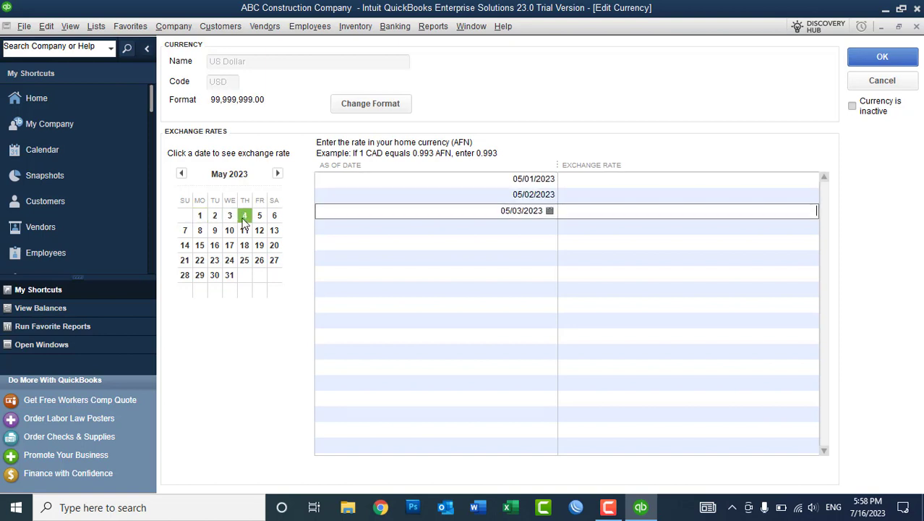
left_click(245, 216)
left_click(259, 215)
left_click(274, 216)
Add exchange-rate dates 05/25 through 05/31/2023.
left_click(245, 261)
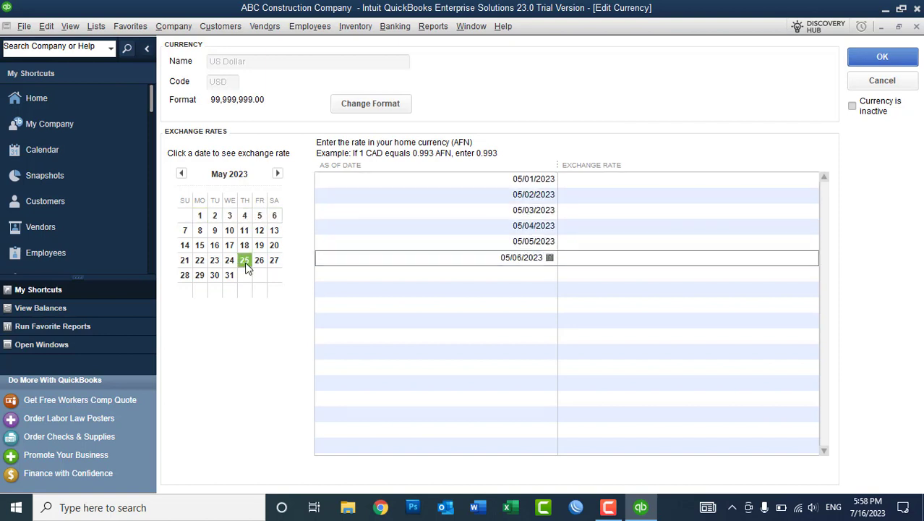
left_click(259, 260)
left_click(272, 261)
left_click(185, 275)
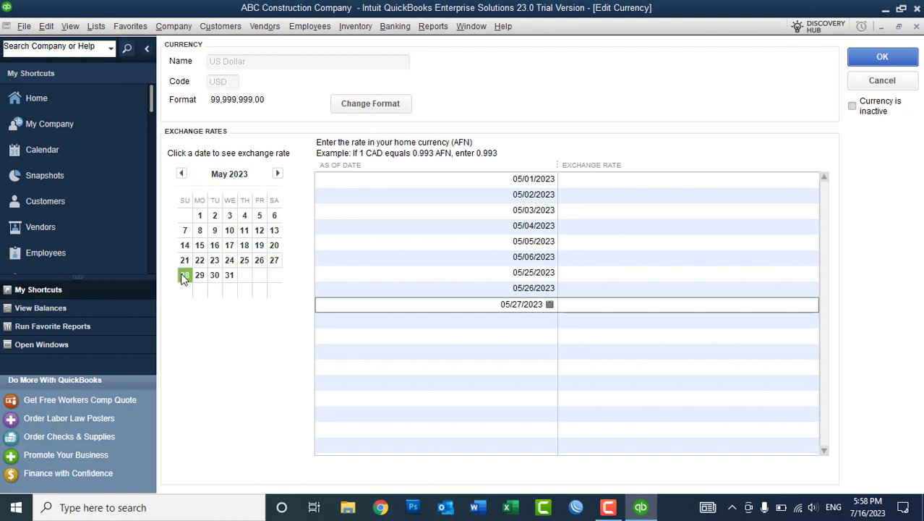
left_click(200, 274)
left_click(216, 275)
left_click(229, 276)
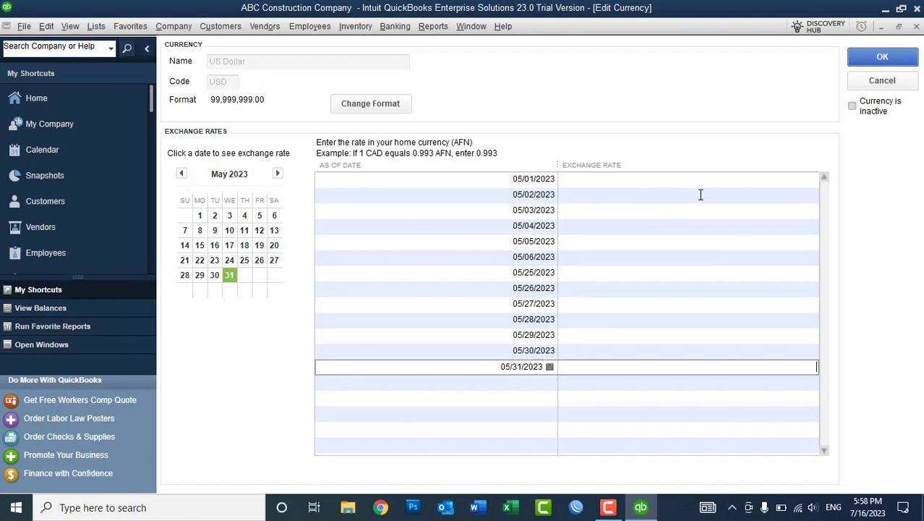
Enter an exchange rate of 85 AFN for every May date in the table.
left_click(723, 180)
type("85")
key("Down")
type("85")
key("Down")
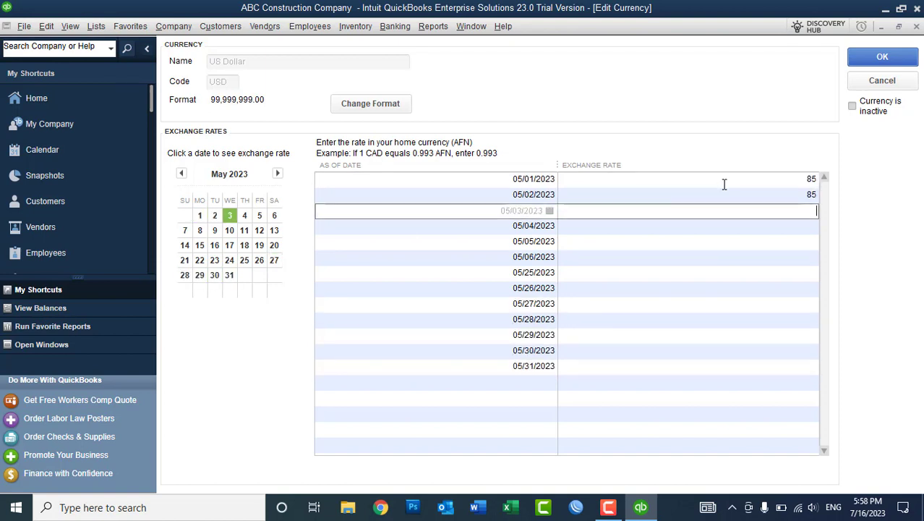
type("85")
key("Down")
type("8585")
key("Down")
key("Up")
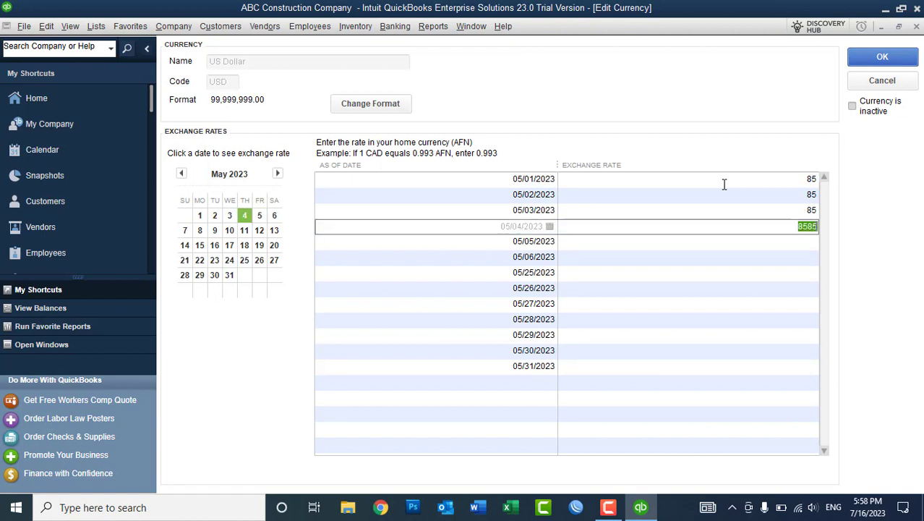
type("85")
key("Down")
type("85")
key("Down")
type("85")
key("Down")
type("85")
key("Down")
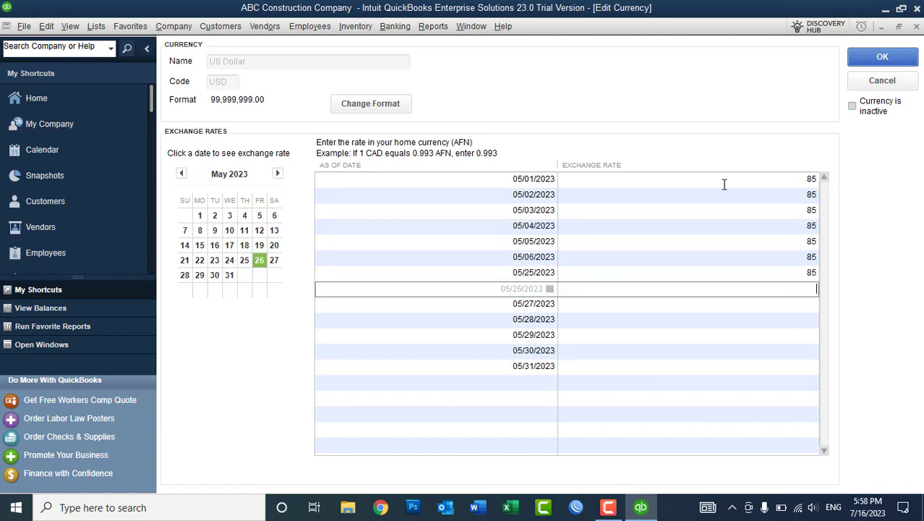
type("8585")
key("BackSpace")
key("BackSpace")
key("Down")
type("85")
key("Down")
type("85")
key("Down")
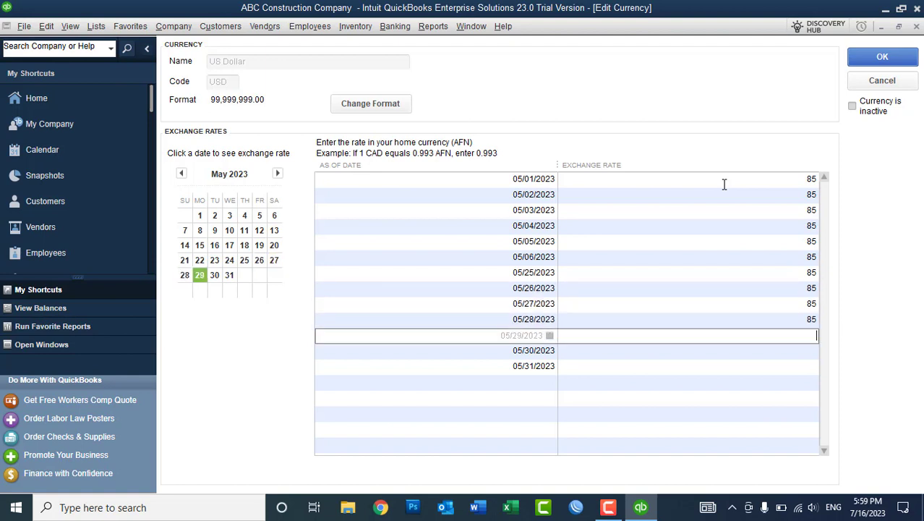
type("85")
key("Down")
type("85")
key("Down")
type("85")
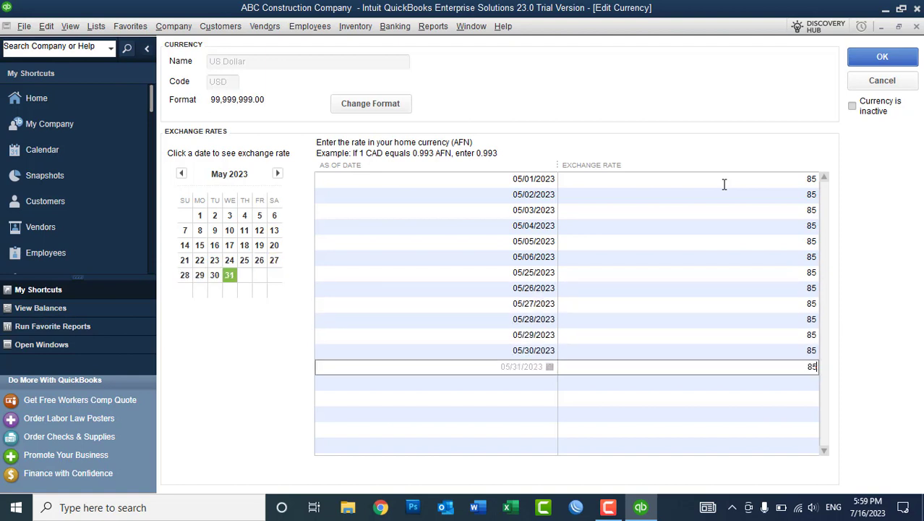
Add US Dollar exchange-rate dates 06/10–06/15 and 06/20–06/23/2023 on the June calendar.
left_click(281, 173)
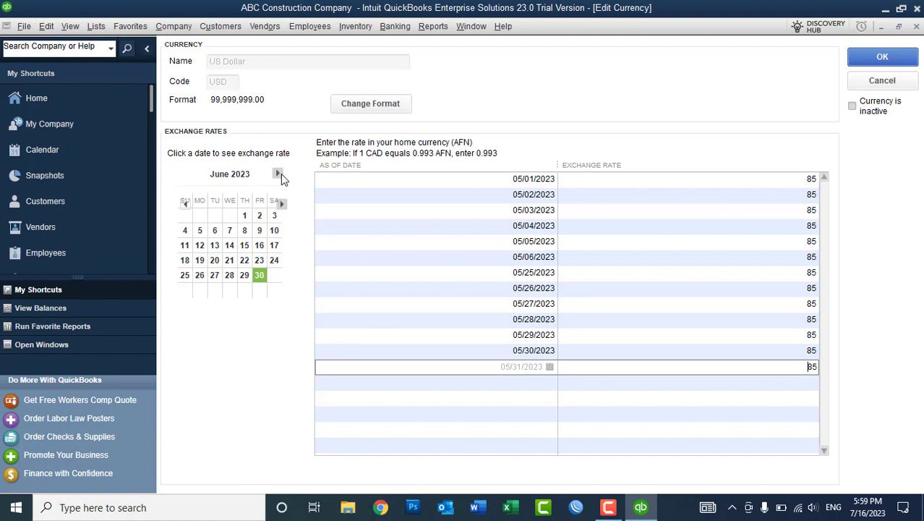
left_click(272, 231)
left_click(186, 247)
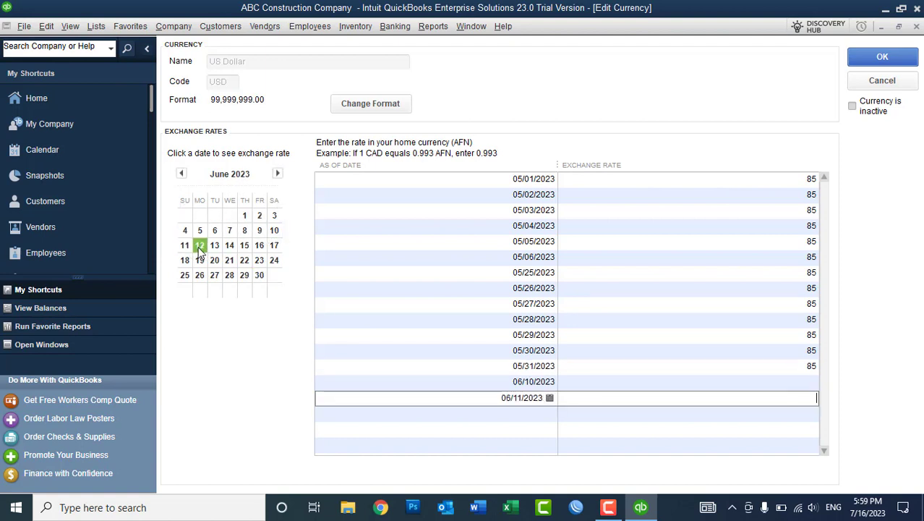
left_click(200, 247)
left_click(214, 247)
left_click(230, 246)
left_click(243, 247)
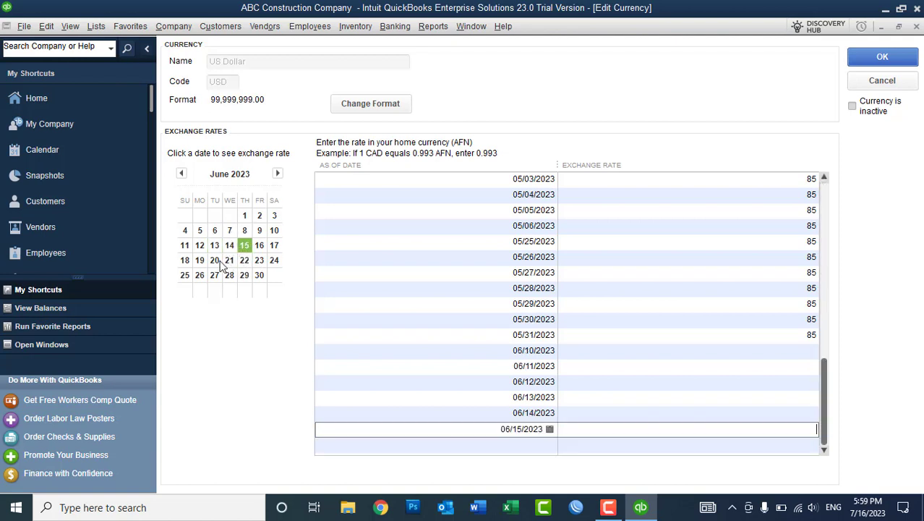
left_click(215, 260)
left_click(229, 260)
left_click(245, 261)
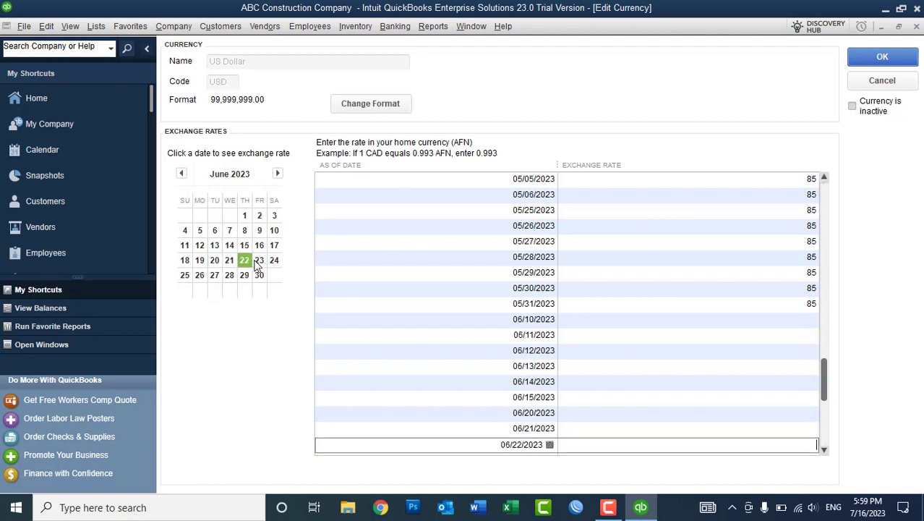
left_click(259, 260)
Enter a rate of 84 AFN for each new June date and save the rates.
left_click(782, 288)
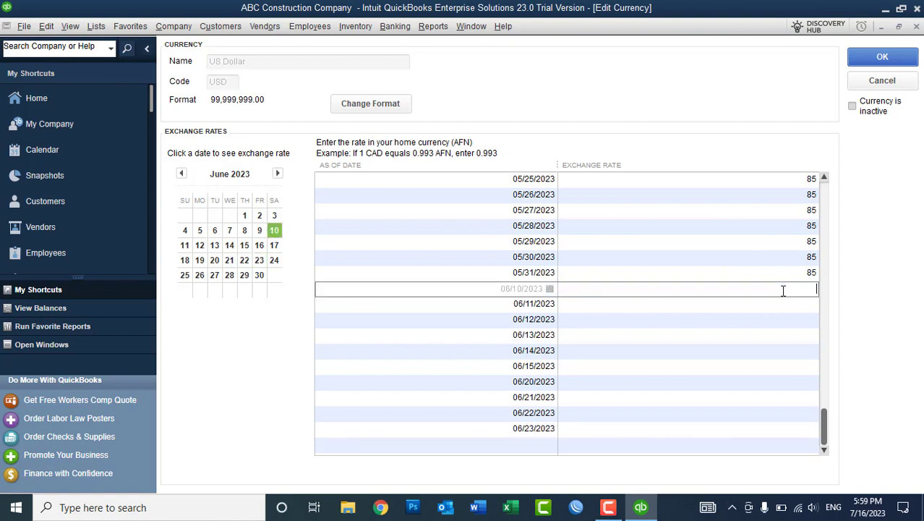
type("84")
key("Down")
key("Up")
key("Down")
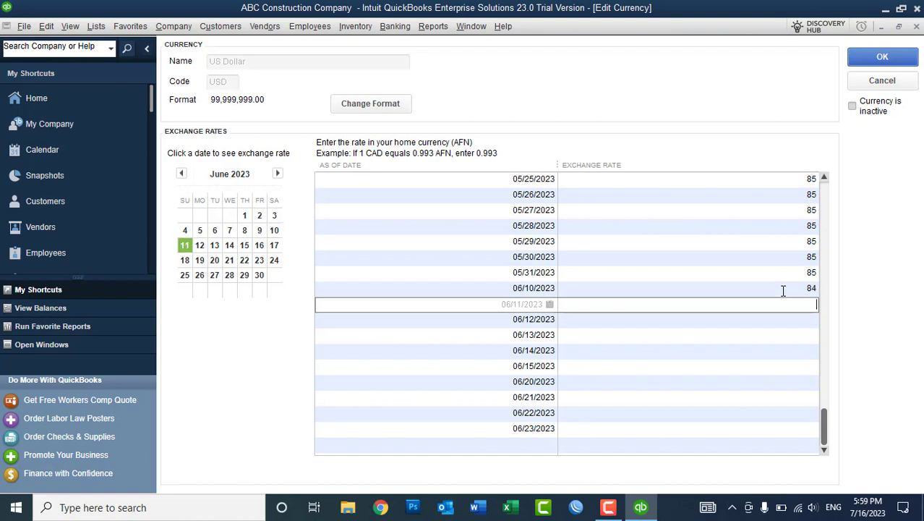
type("84")
key("Down")
type("84")
key("Down")
type("84")
key("Down")
type("84")
key("Down")
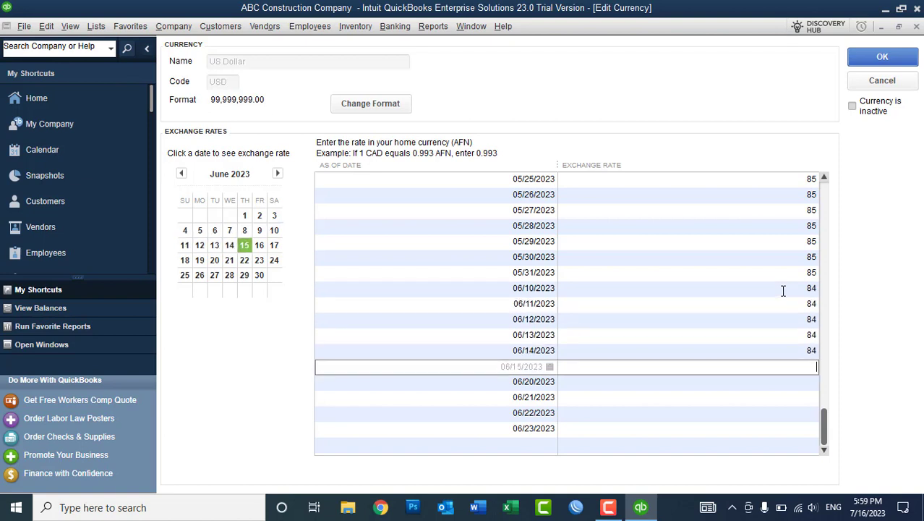
type("84")
key("Down")
type("84")
key("Down")
type("84")
key("Down")
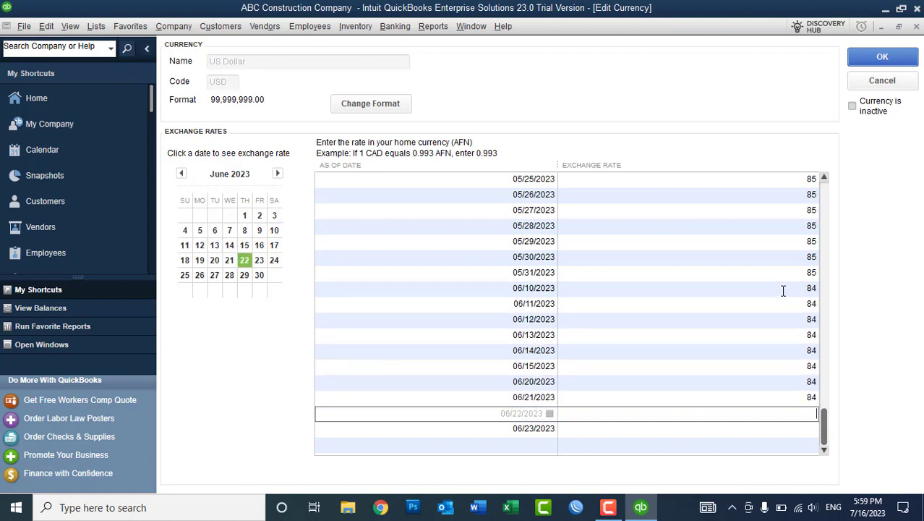
type("84")
key("Down")
type("84")
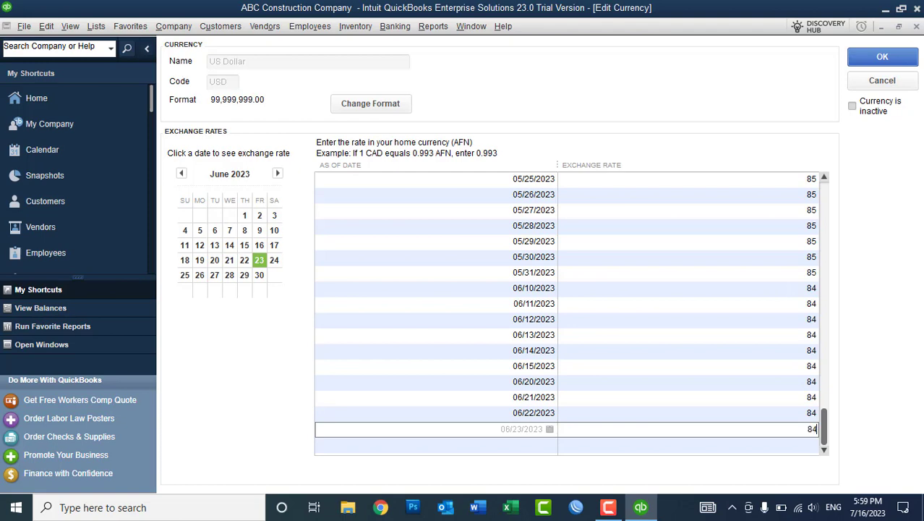
key("Return")
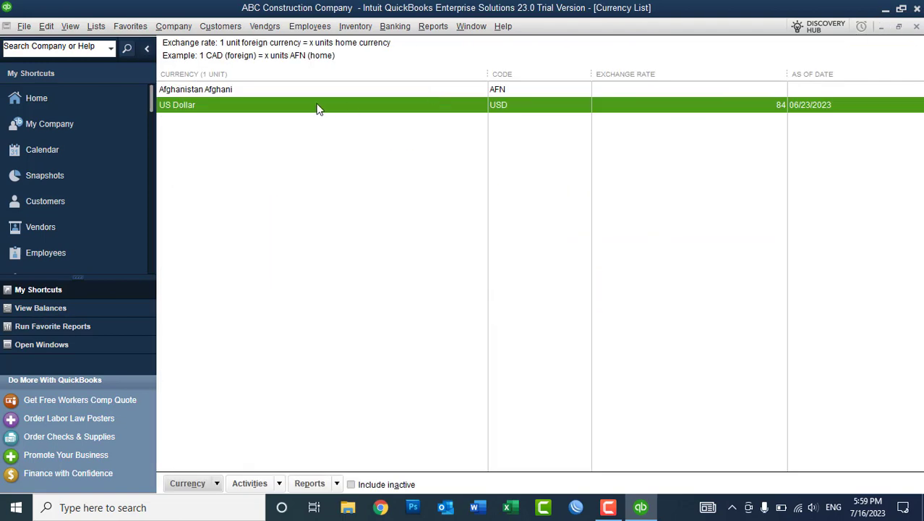
Reopen US Dollar, verify the May 85 and June 84 rates, and start a row after 06/23.
double_click(311, 105)
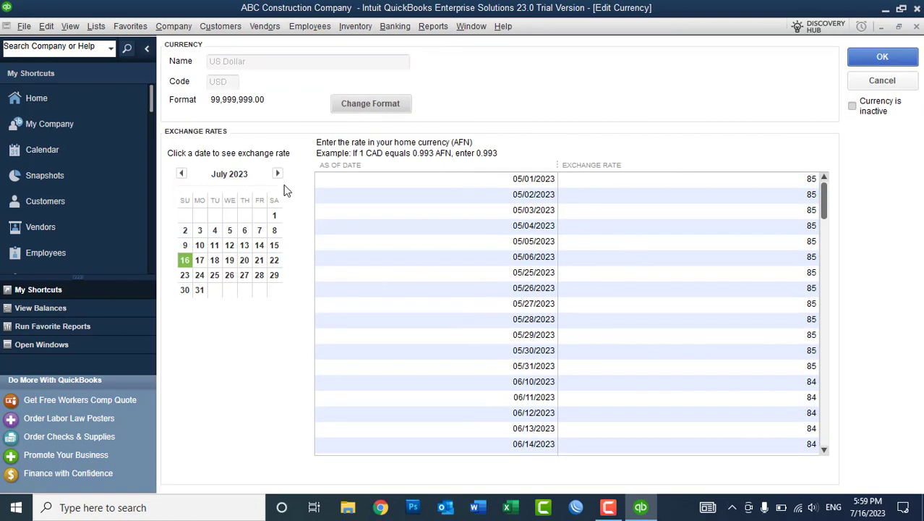
left_click(182, 174)
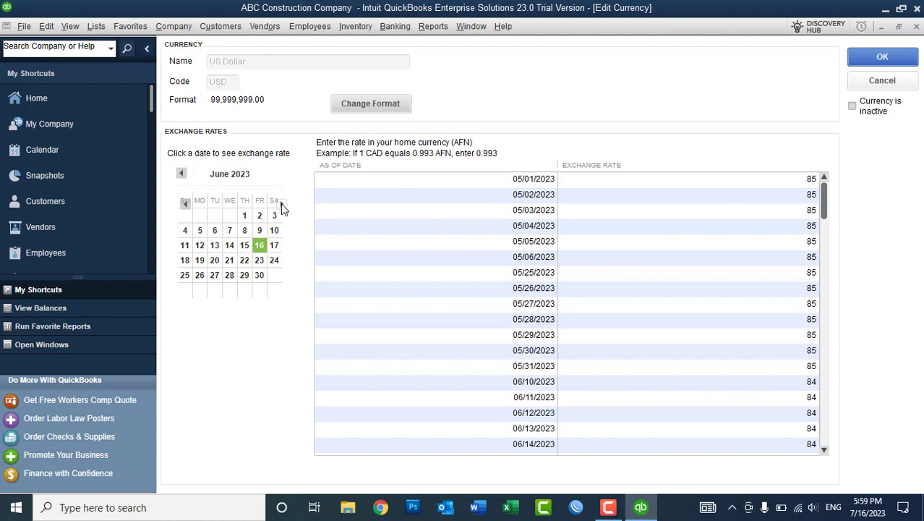
left_click(380, 292)
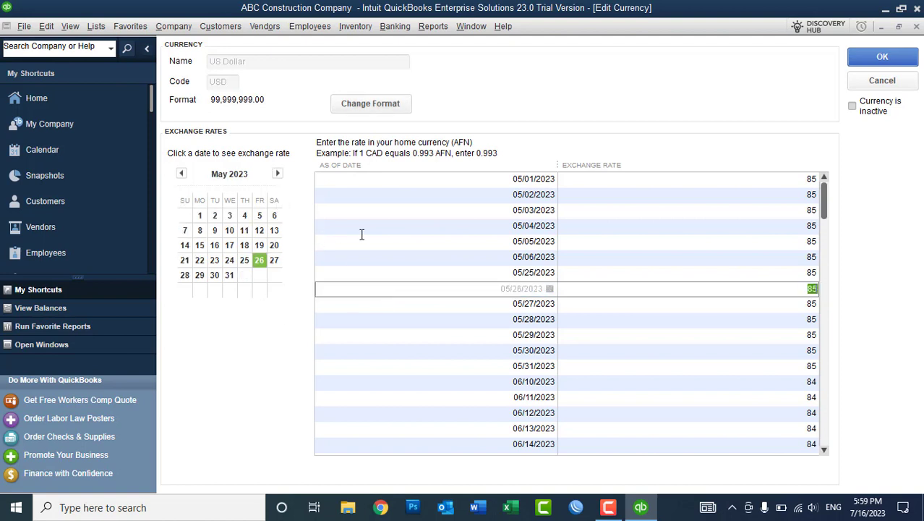
left_click(530, 445)
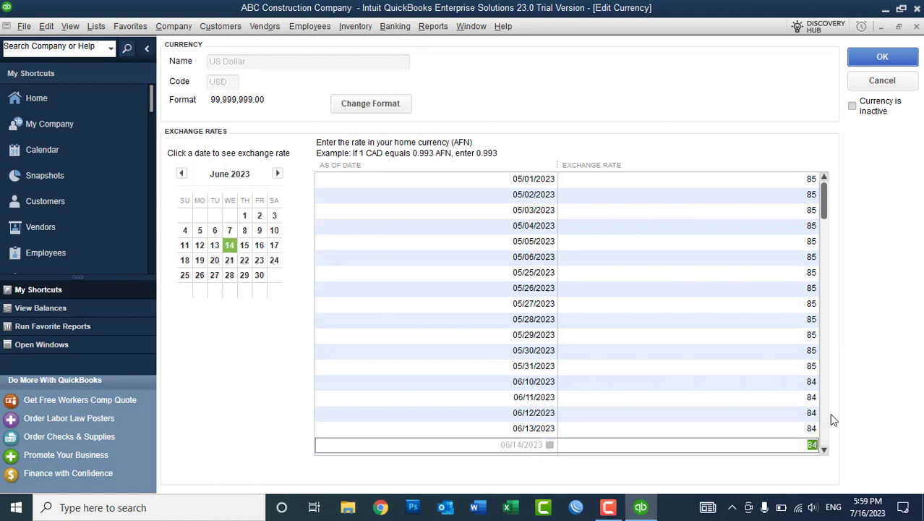
scroll(824, 448, "down", 2)
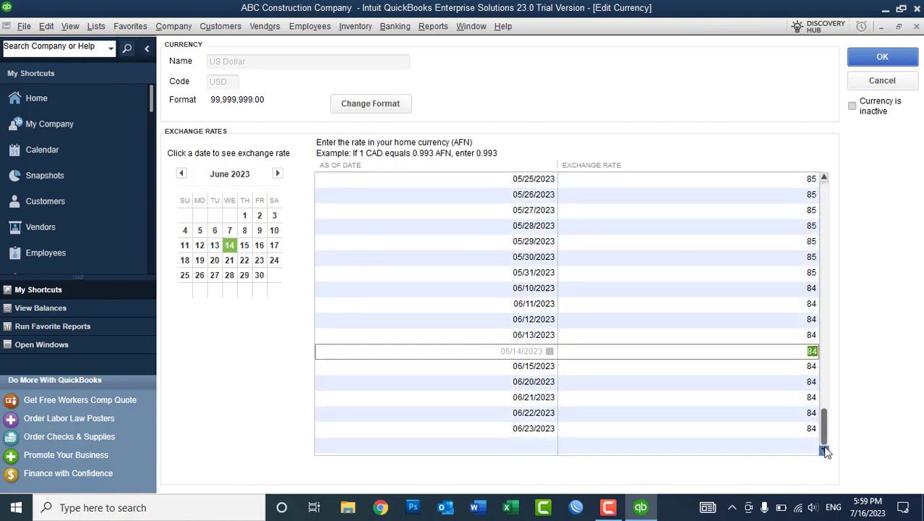
left_click(535, 446)
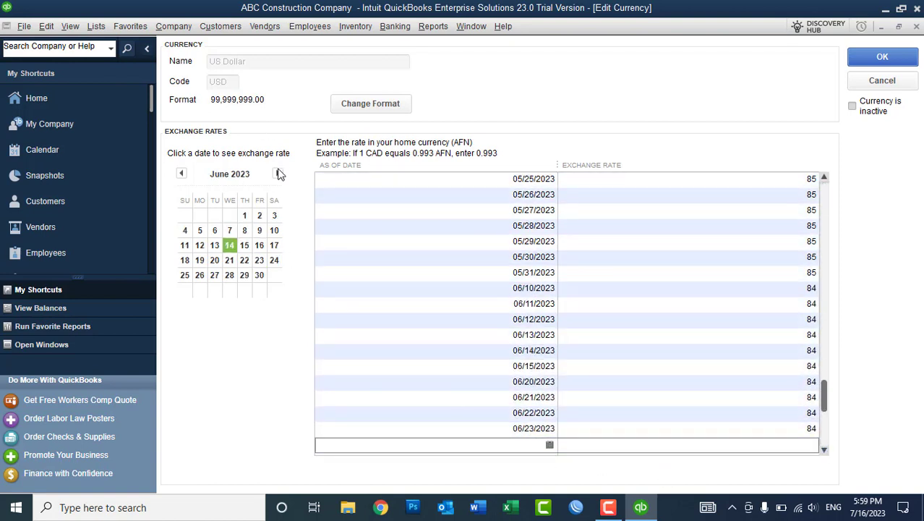
Add exchange-rate dates 07/01 through 07/16/2023 on the July calendar.
left_click(279, 174)
left_click(274, 215)
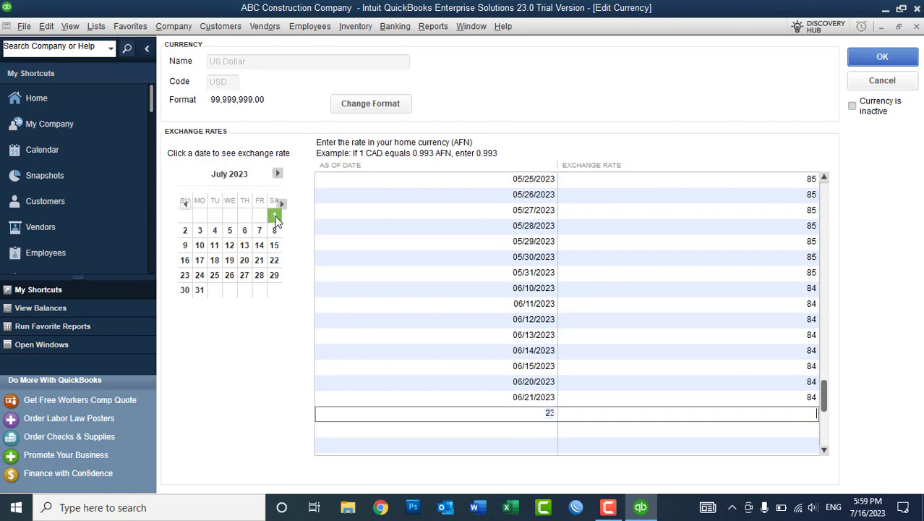
left_click(186, 231)
left_click(200, 231)
left_click(229, 231)
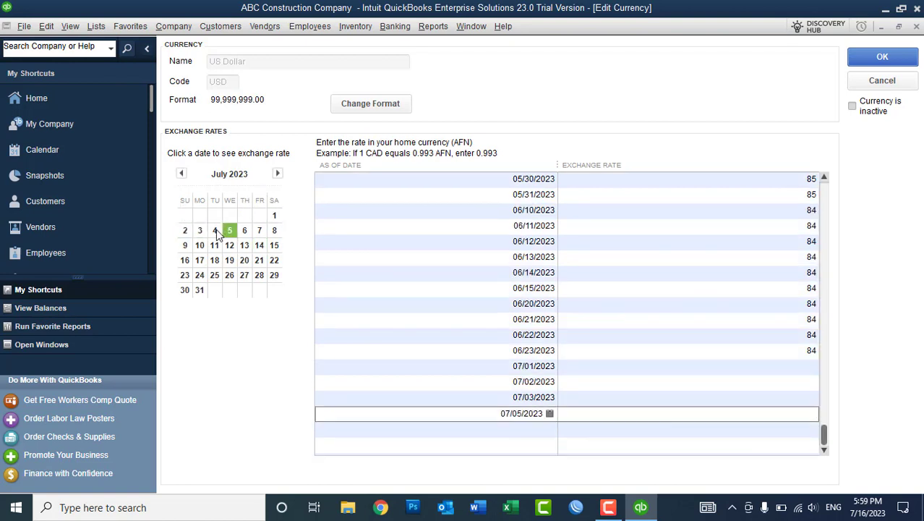
left_click(215, 231)
left_click(229, 231)
left_click(244, 230)
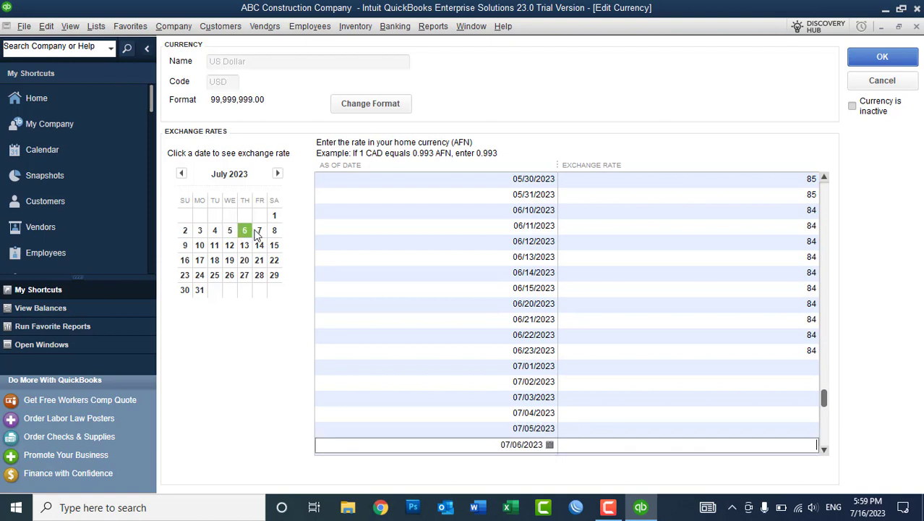
left_click(258, 230)
left_click(273, 230)
left_click(185, 245)
left_click(200, 246)
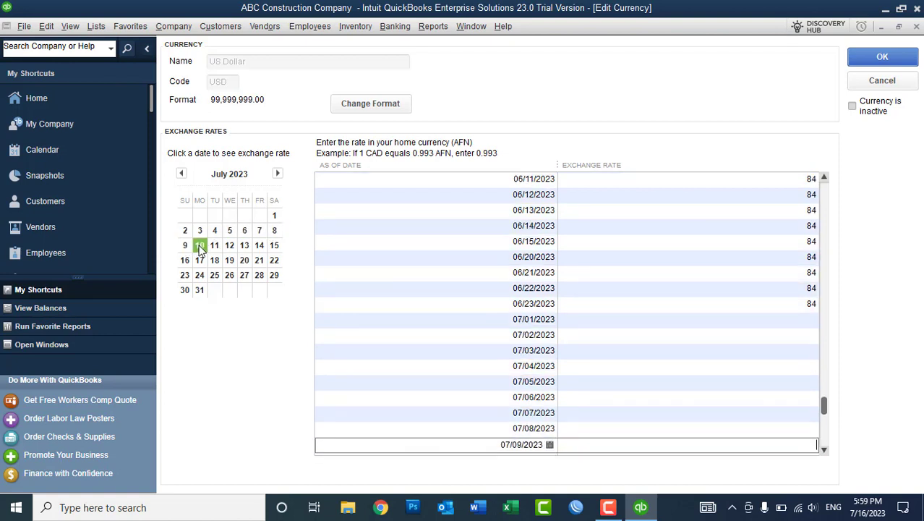
left_click(215, 245)
left_click(229, 245)
left_click(244, 245)
left_click(259, 245)
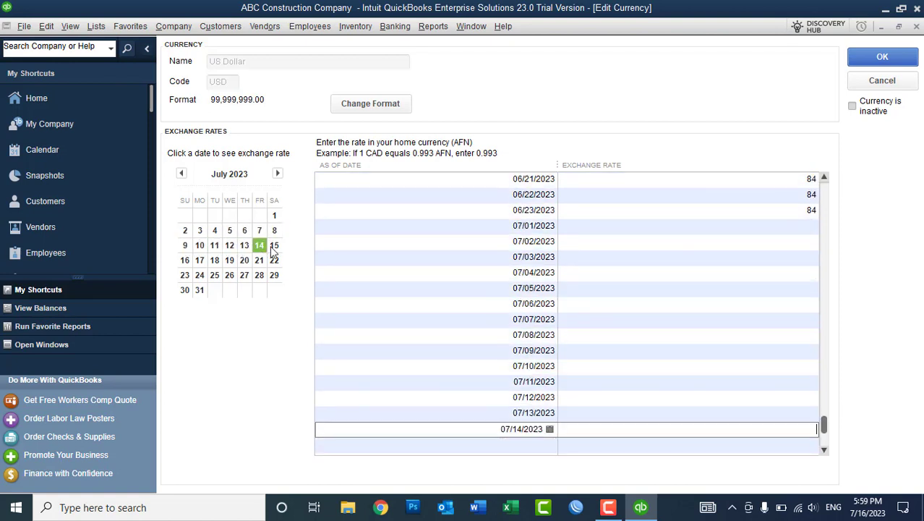
left_click(274, 246)
left_click(185, 259)
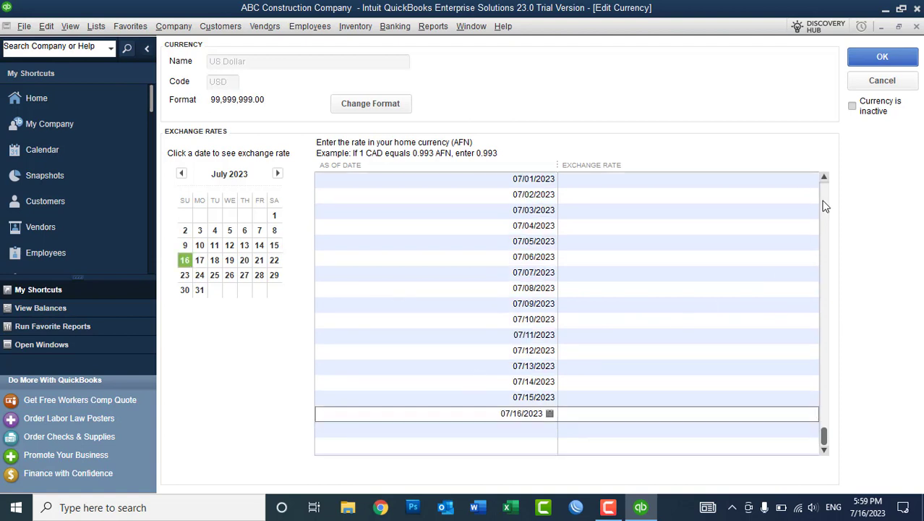
left_click(823, 178)
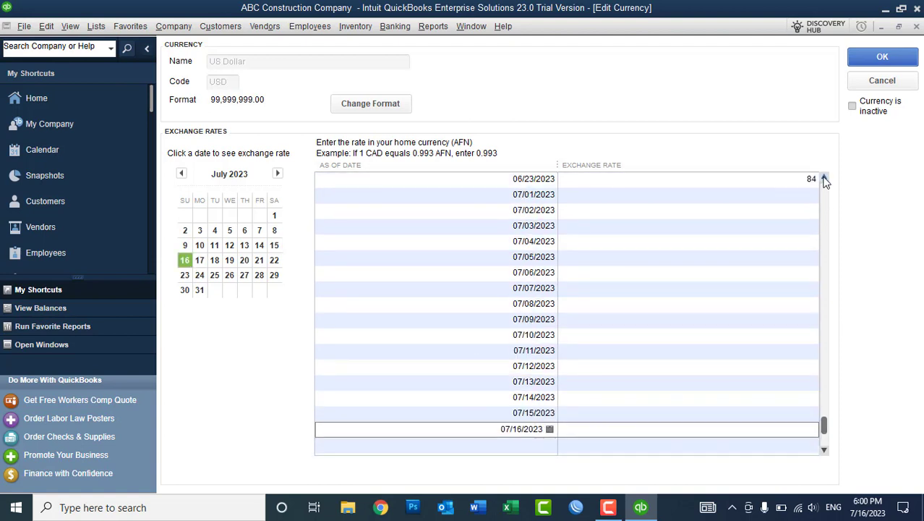
Fill a rate of 86 AFN into every July date by copy-pasting, then save with OK.
left_click(787, 242)
type("86")
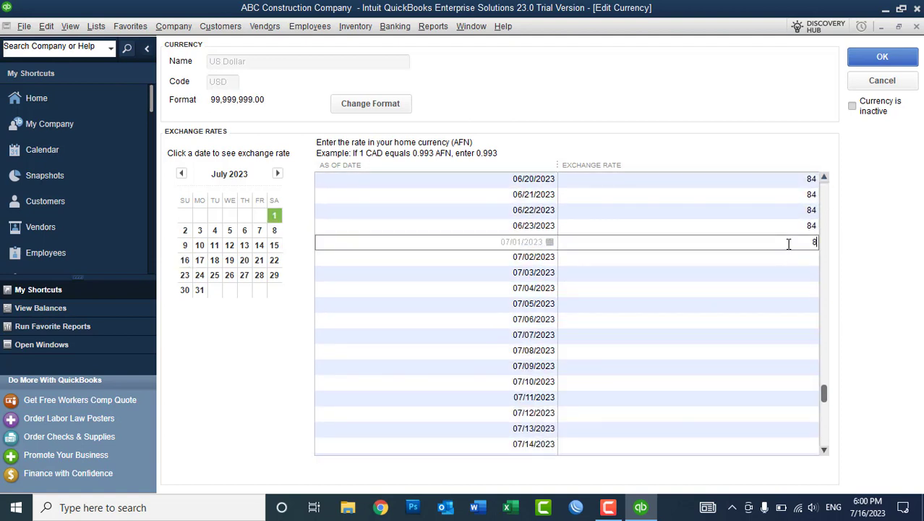
key("shift+Left")
key("shift+Left")
key("ctrl+c")
key("Down")
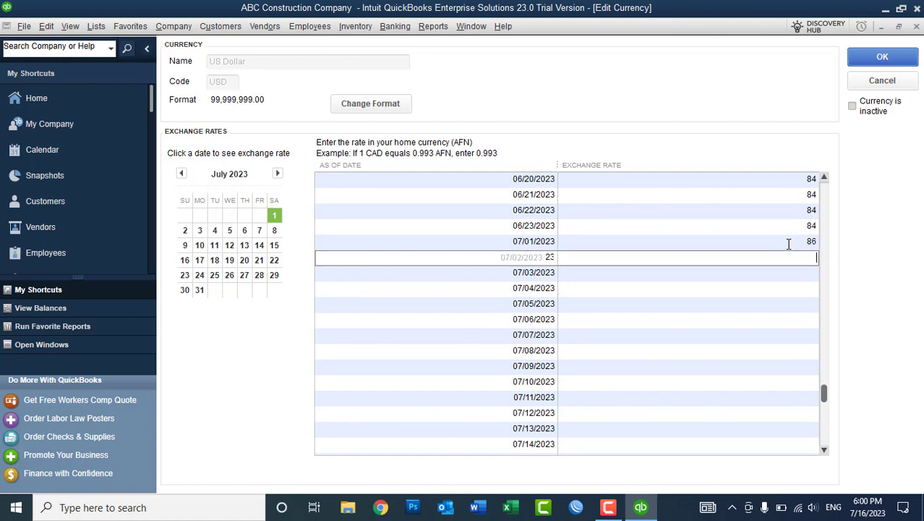
key("ctrl+v")
key("Down")
key("ctrl+v")
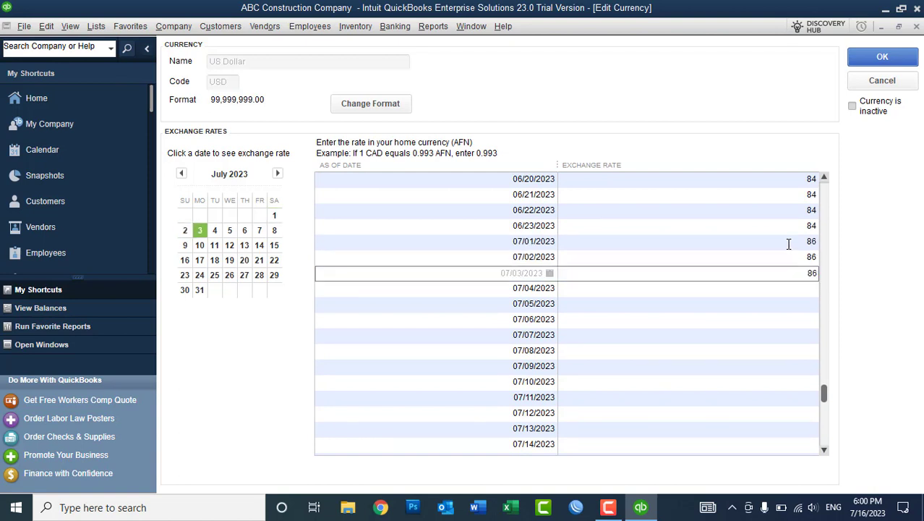
key("Down")
key("ctrl+v")
key("Down")
key("ctrl+v")
key("Down")
key("ctrl+v")
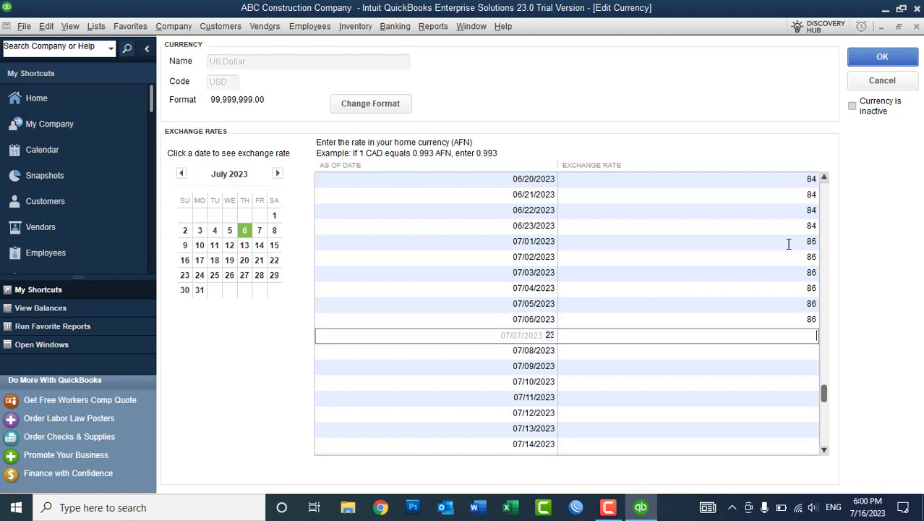
key("Down")
key("ctrl+v")
key("Down")
key("ctrl+v")
key("Down")
key("ctrl+v")
key("Down")
key("ctrl+v")
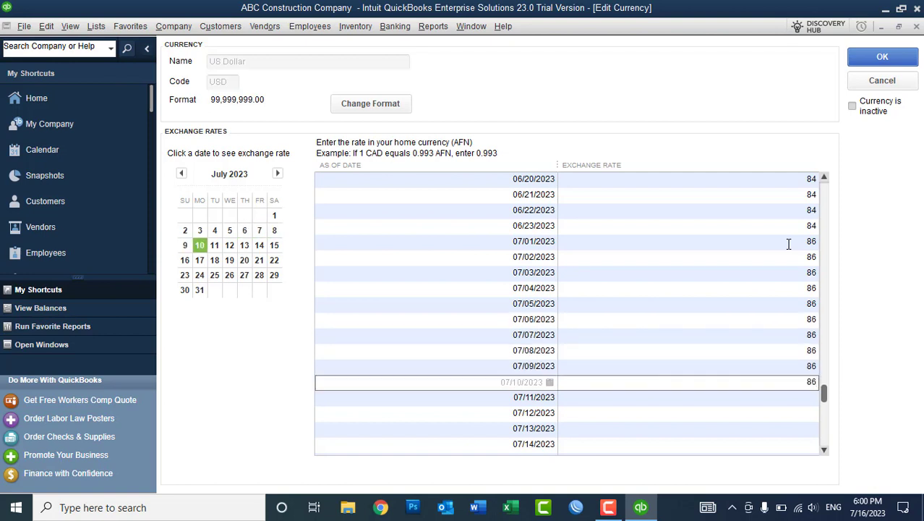
key("Down")
key("ctrl+v")
key("Down")
key("ctrl+v")
key("Down")
key("ctrl+v")
key("Down")
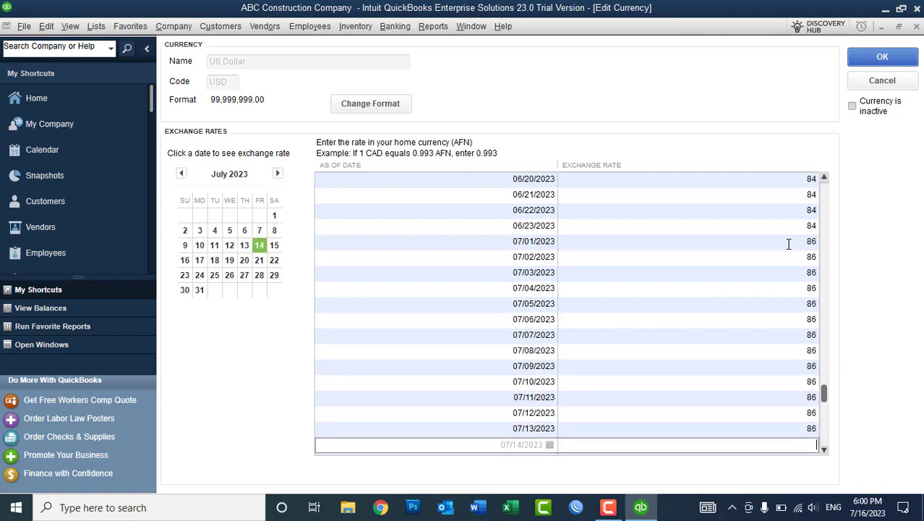
key("ctrl+v")
key("Down")
key("ctrl+v")
key("Down")
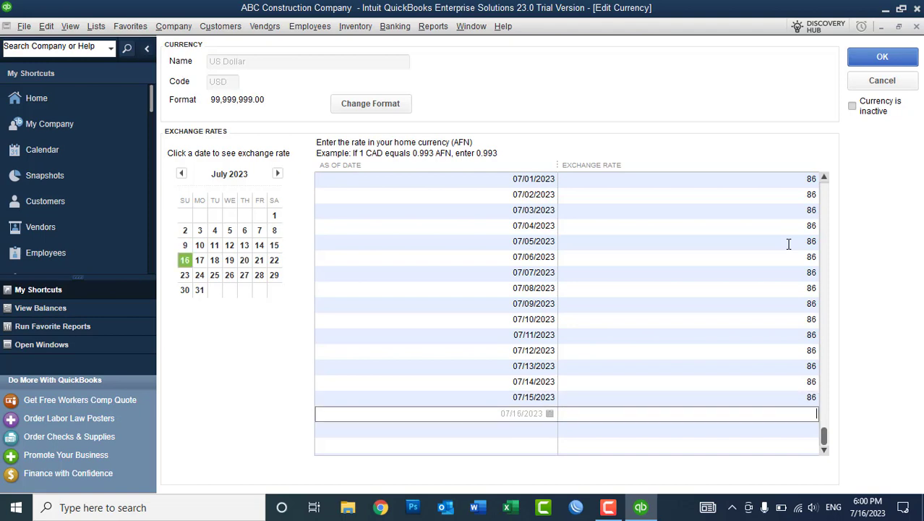
key("ctrl+v")
left_click(882, 58)
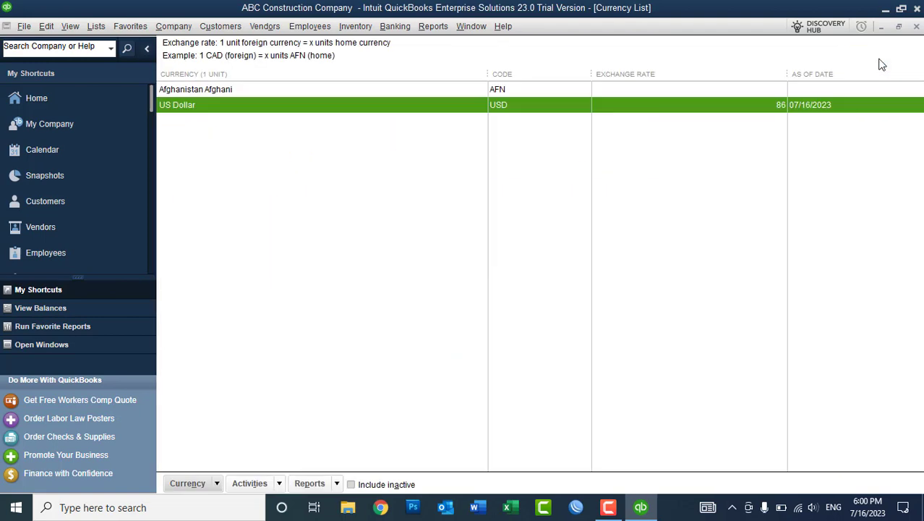
Close the Currency List and start a new general journal entry from the Company menu.
left_click(916, 27)
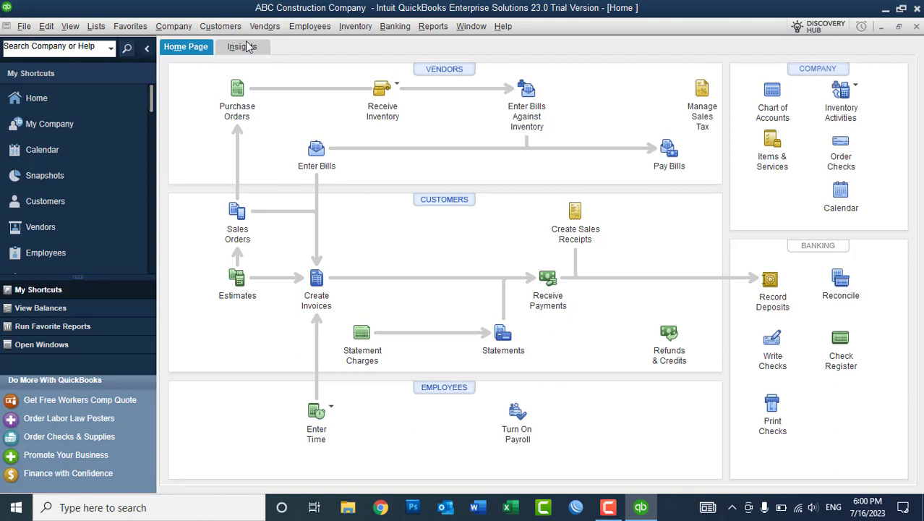
left_click(96, 26)
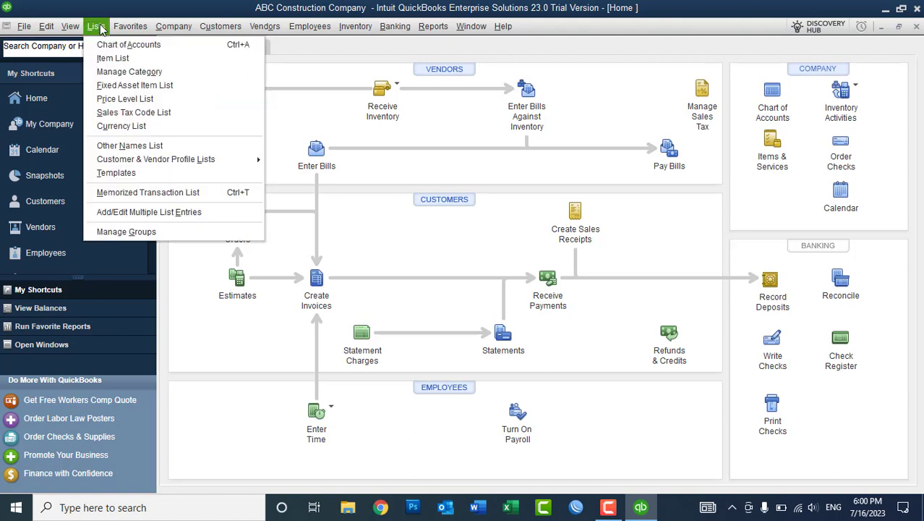
left_click(173, 27)
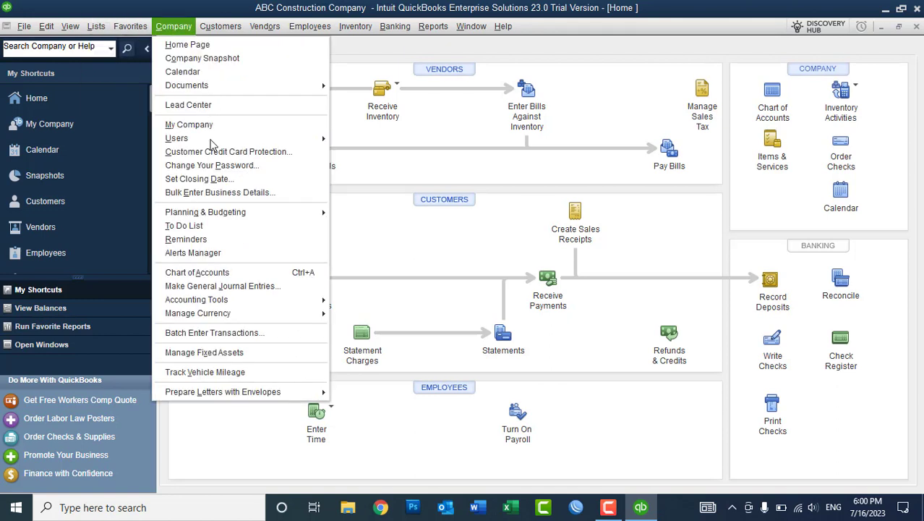
left_click(248, 290)
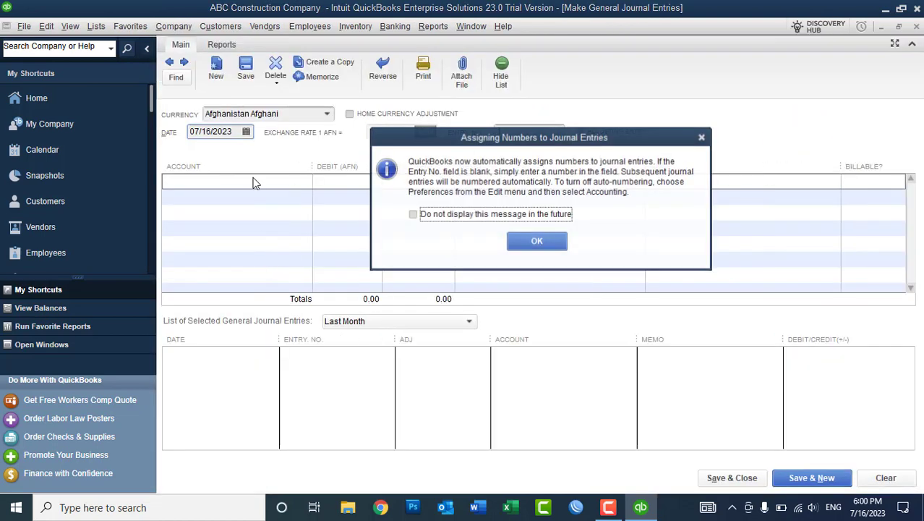
Permanently dismiss the journal numbering notice and set the entry currency to US Dollar.
left_click(453, 215)
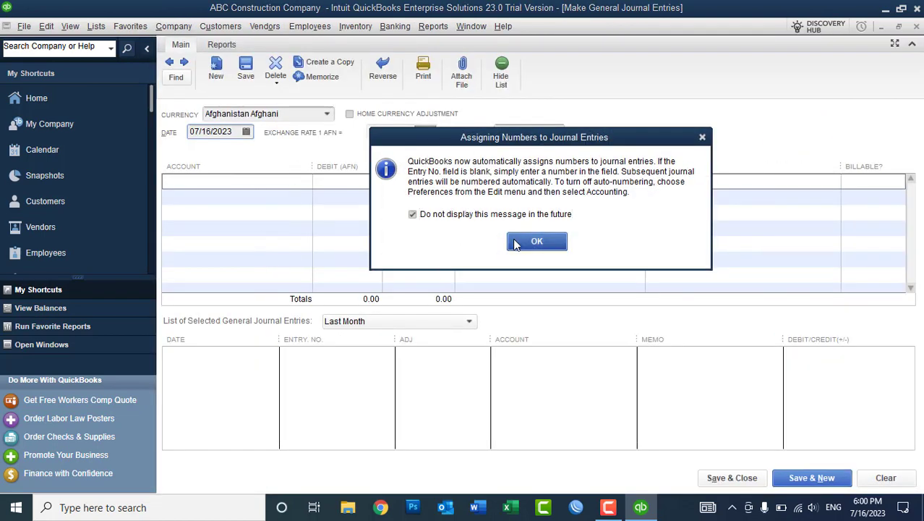
left_click(536, 241)
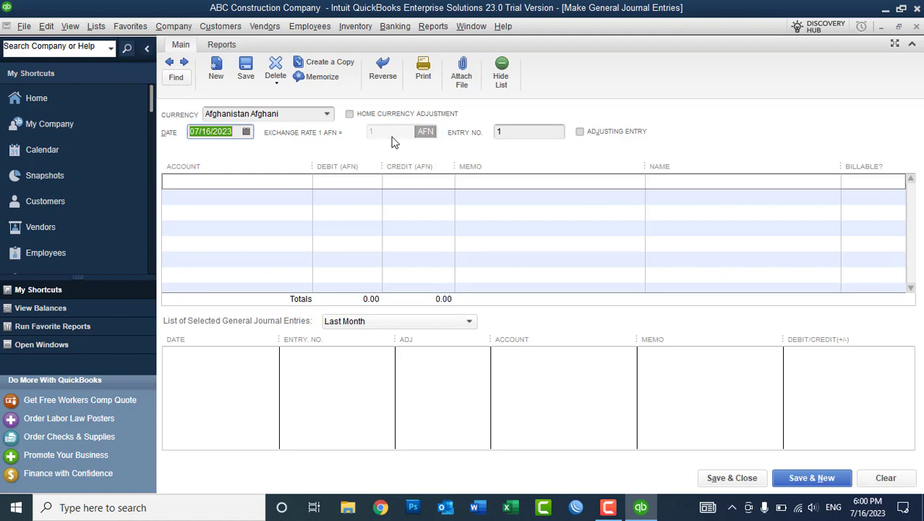
left_click(328, 116)
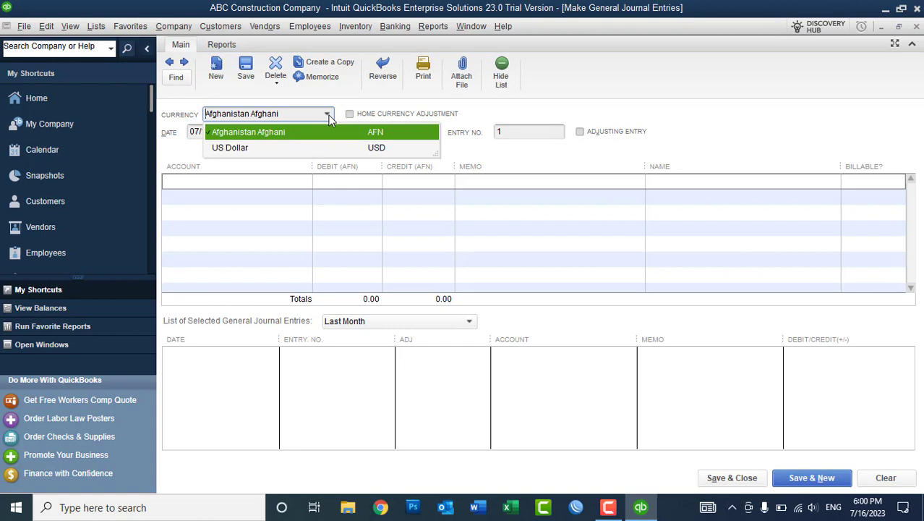
left_click(327, 116)
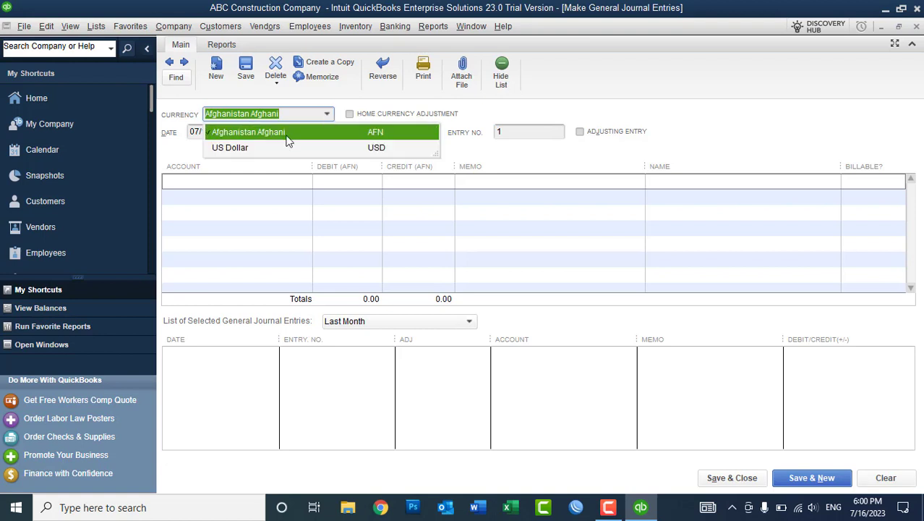
left_click(327, 114)
left_click(268, 148)
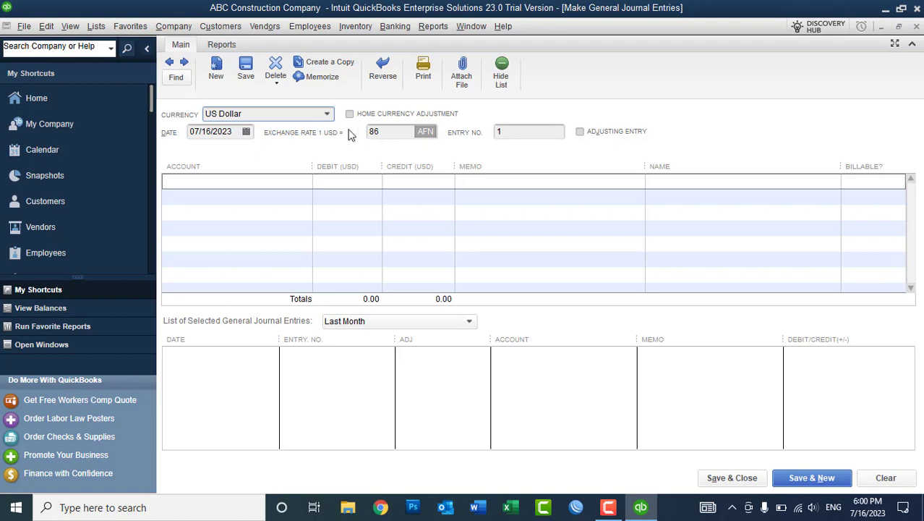
Redate the entry to 06/01, then 05/05/2023, check the 85 rate, and close it unsaved.
left_click(330, 116)
left_click(173, 136)
left_click(246, 132)
left_click(203, 154)
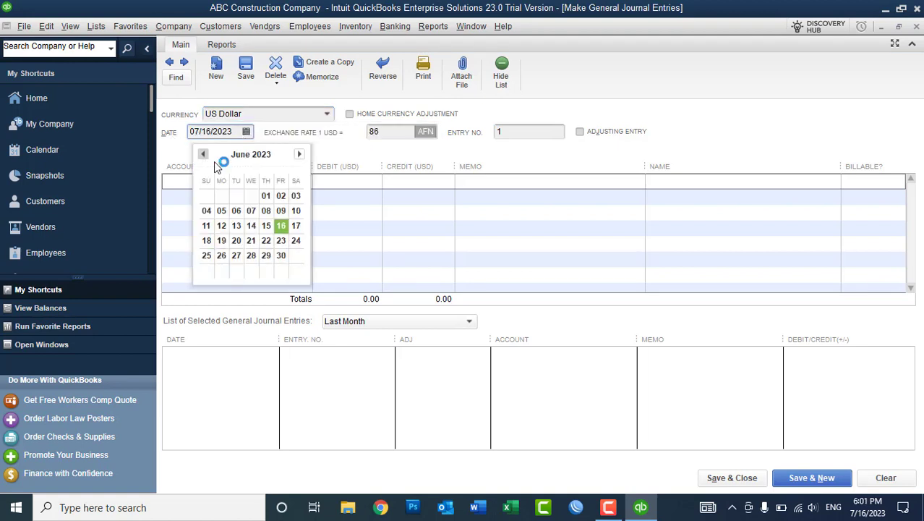
left_click(269, 196)
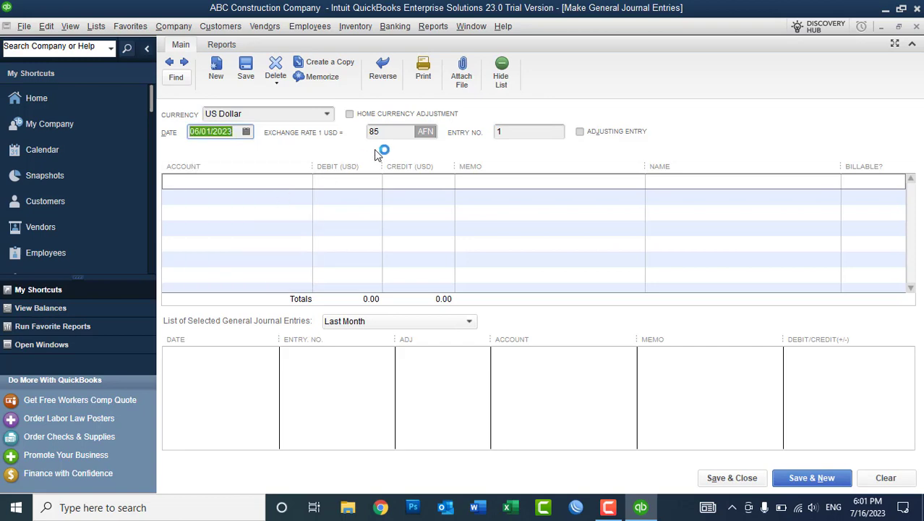
left_click(246, 132)
left_click(203, 155)
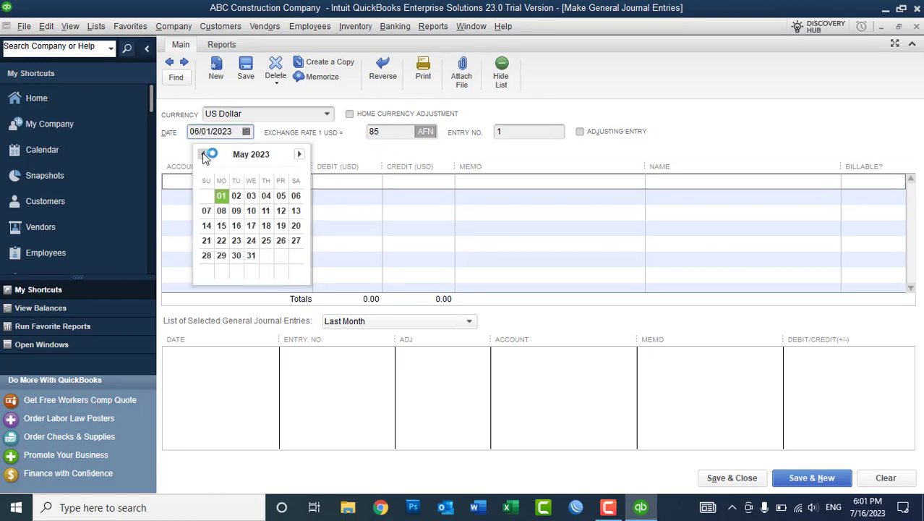
left_click(280, 197)
left_click(387, 133)
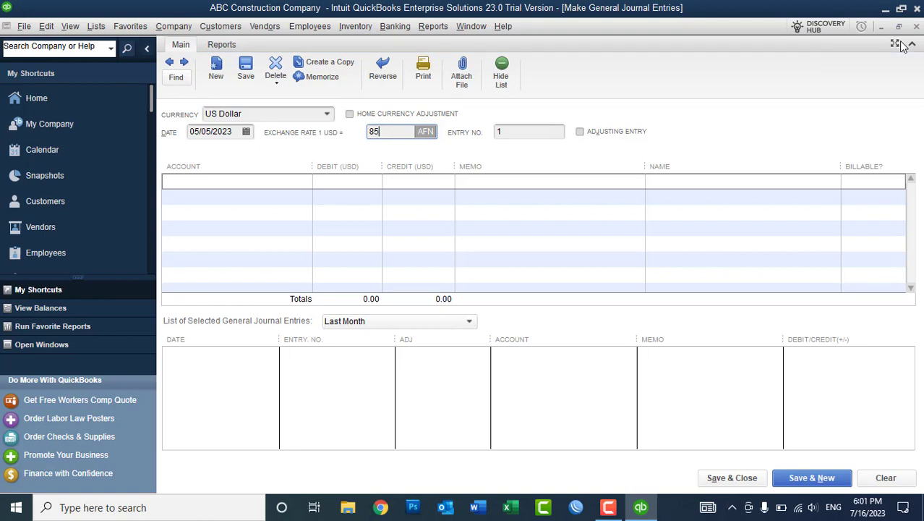
left_click(916, 28)
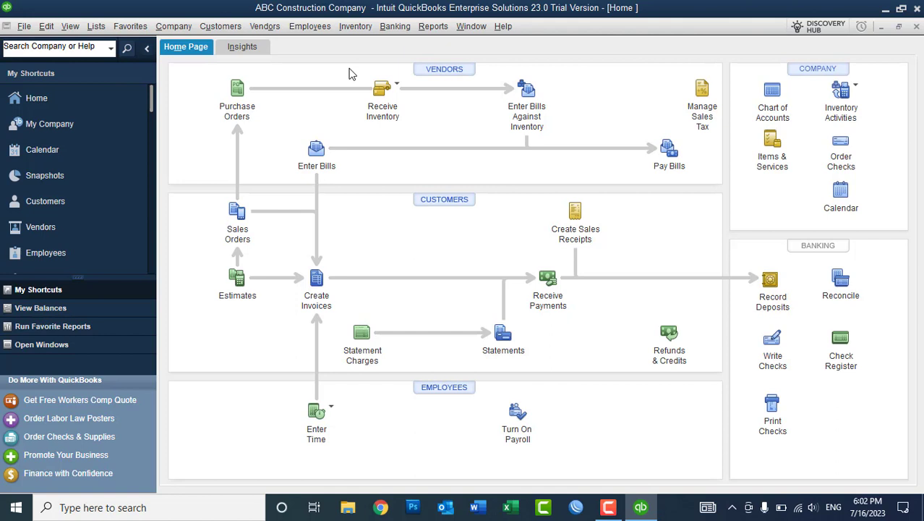
Close the Home page and review Multiple Currencies company preferences, cancelling without changes.
left_click(916, 26)
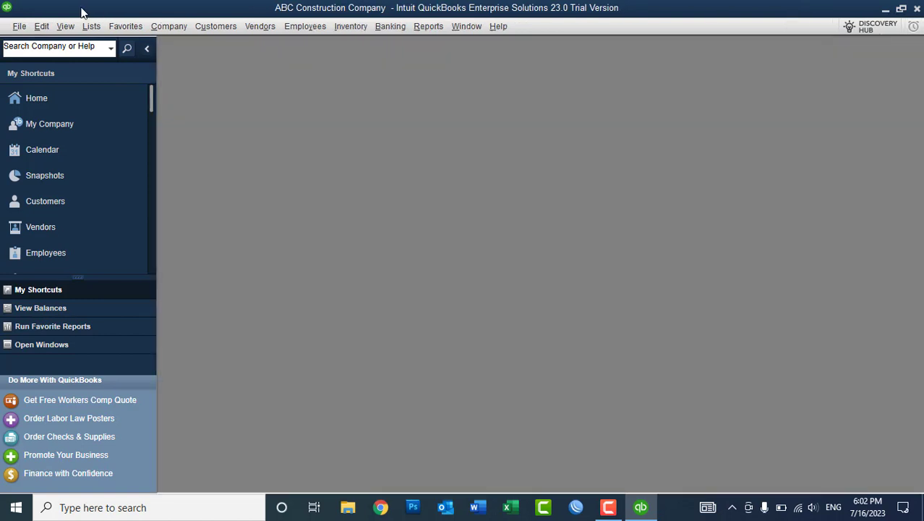
left_click(42, 26)
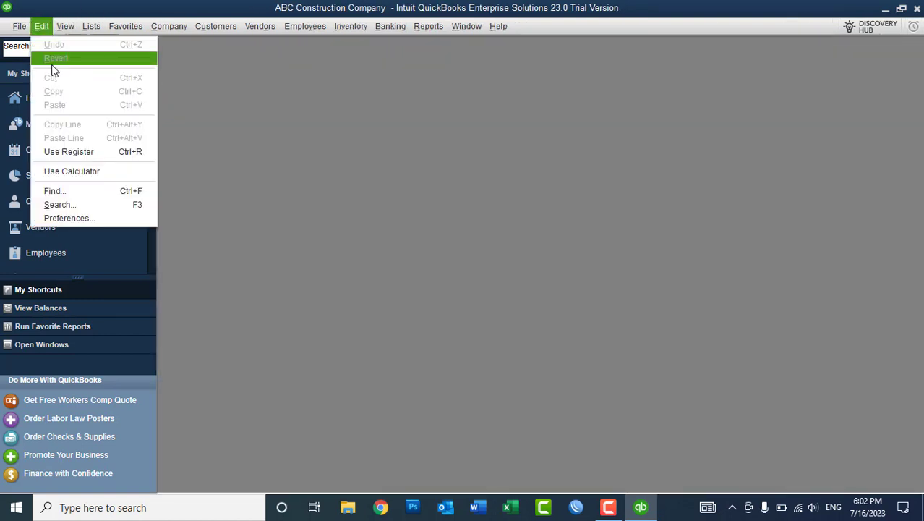
left_click(59, 218)
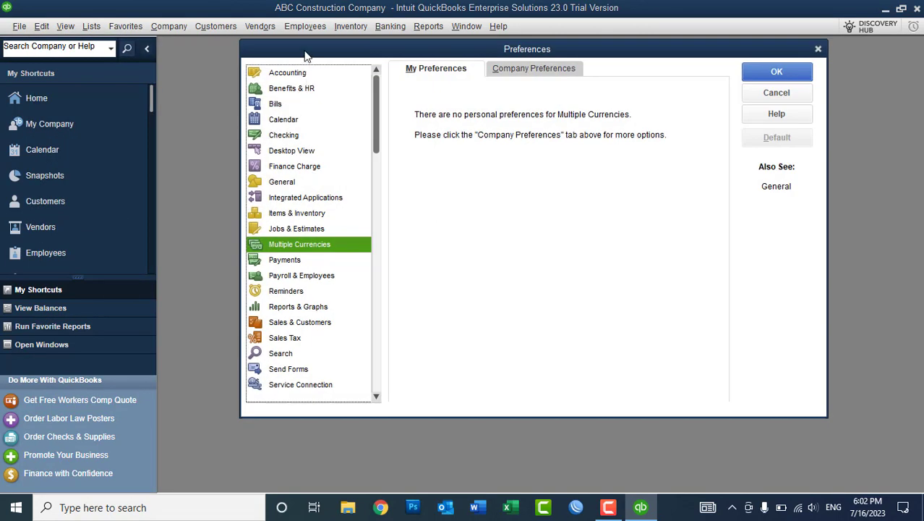
left_click(525, 76)
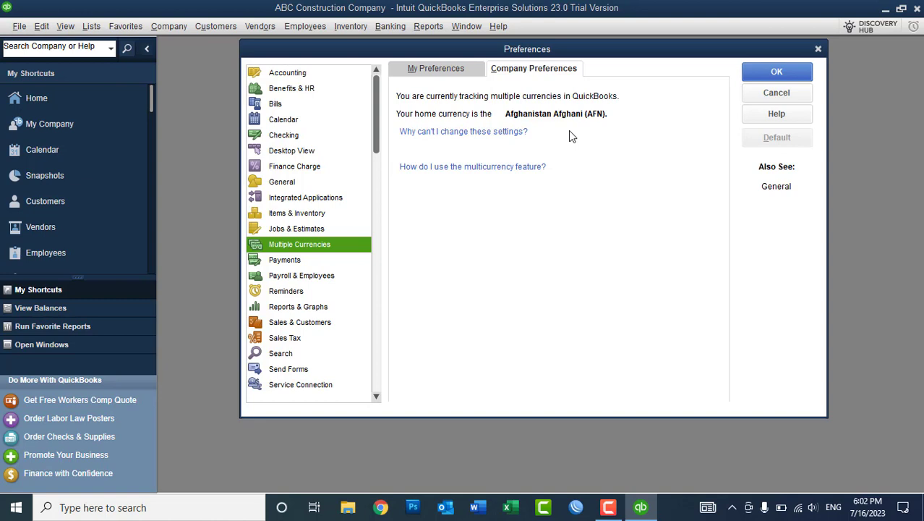
left_click(767, 97)
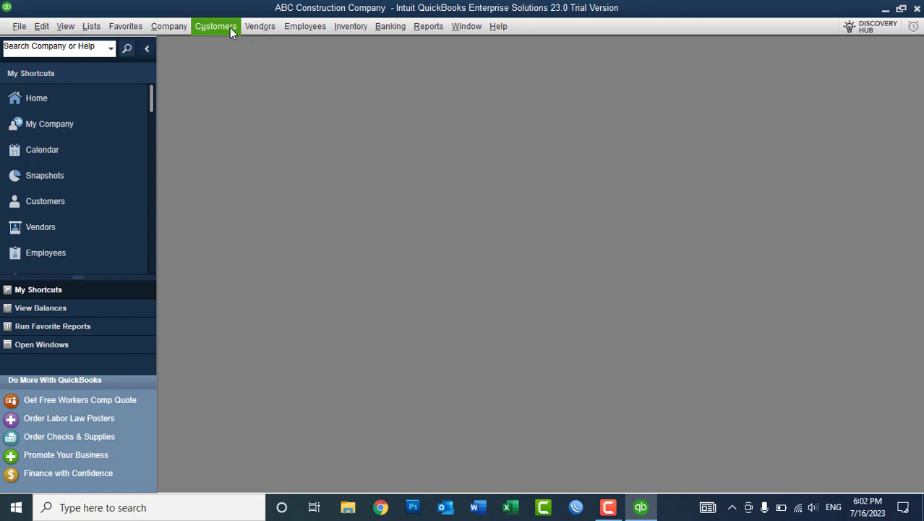
key("alt")
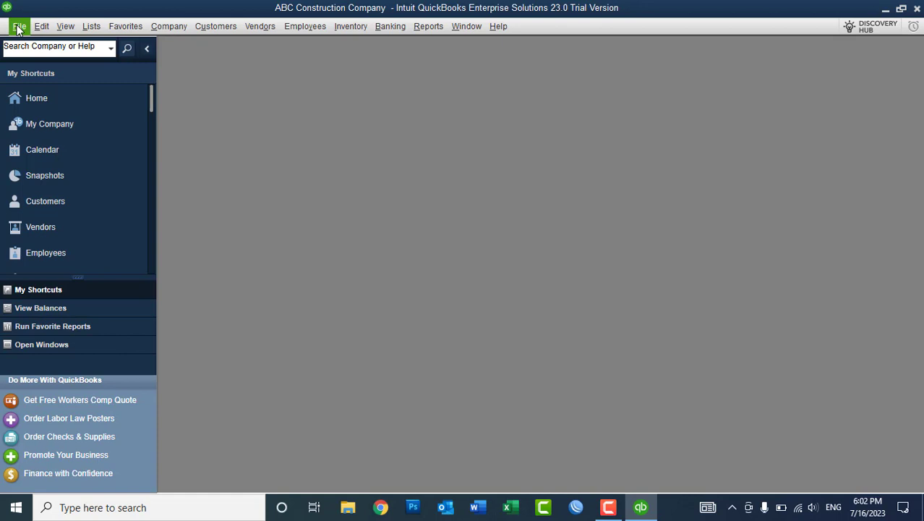
left_click(18, 27)
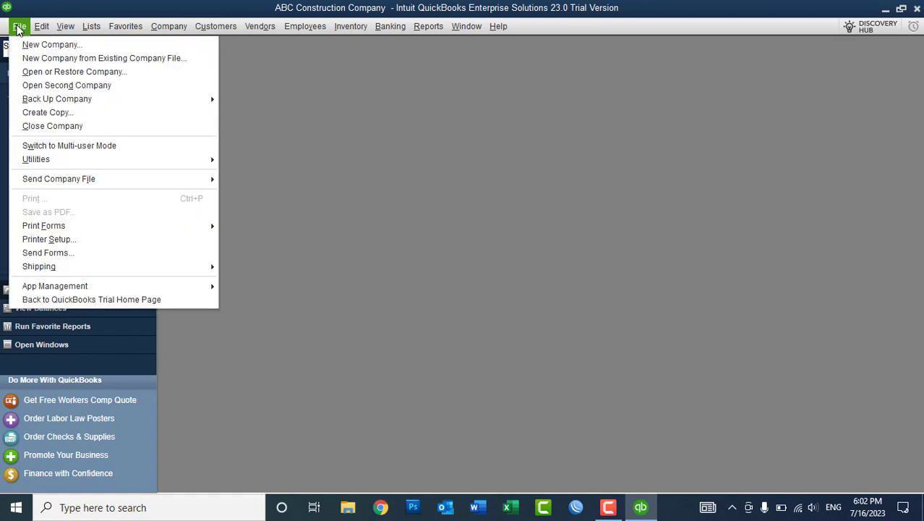
mouse_move(56, 157)
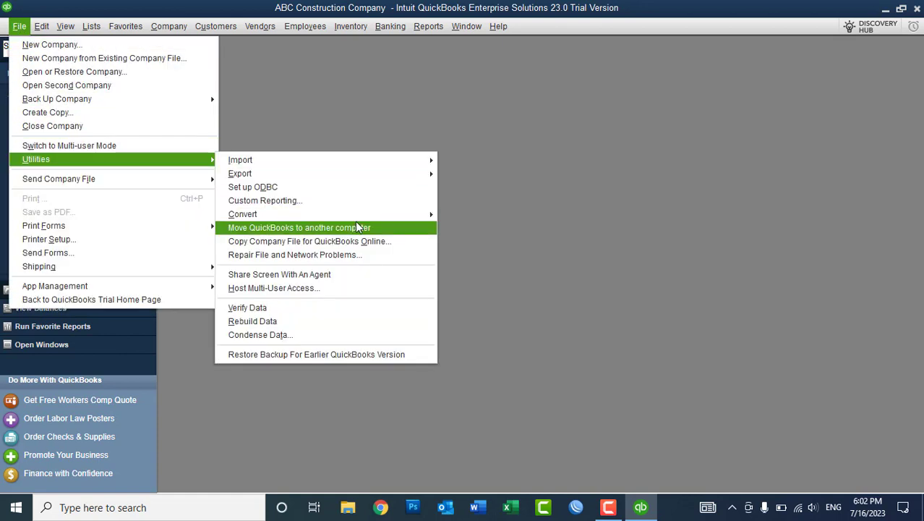
left_click(290, 332)
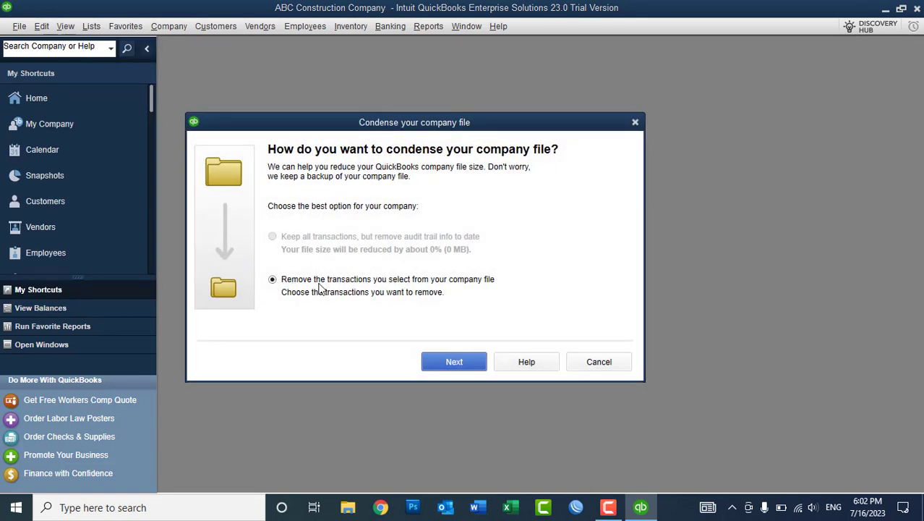
left_click(445, 362)
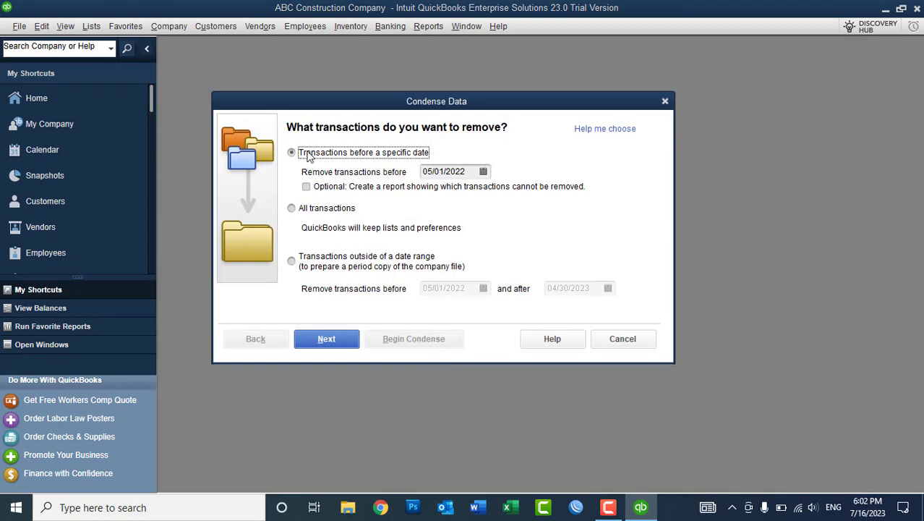
left_click(301, 209)
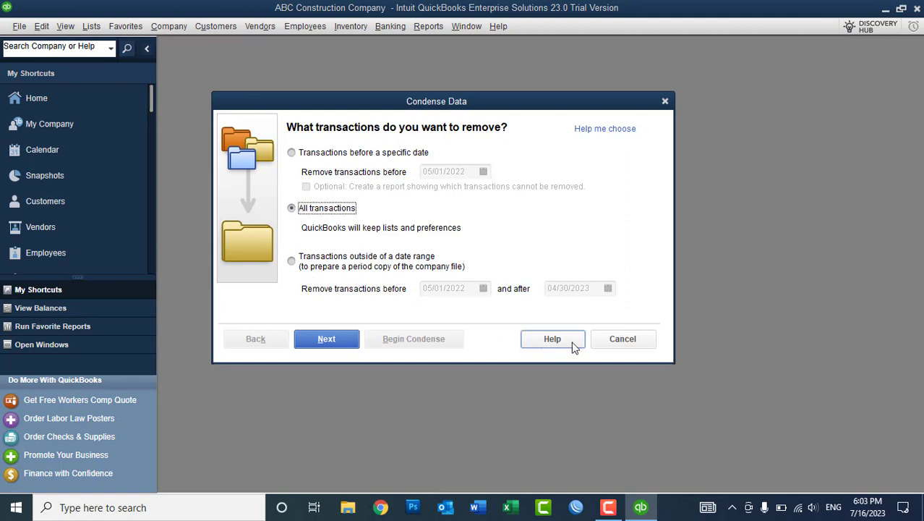
left_click(647, 337)
left_click(55, 98)
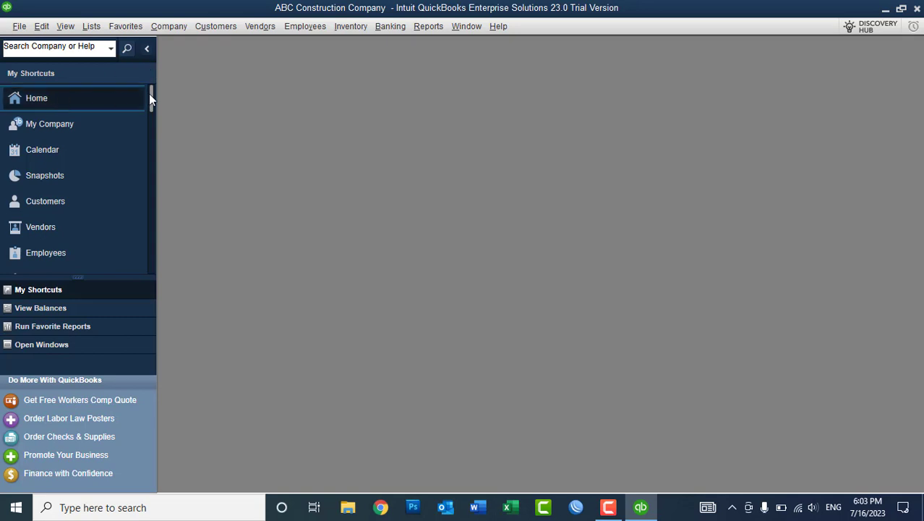
Maximize the ABC Construction Home window so its workflow diagram fills the workspace.
double_click(185, 52)
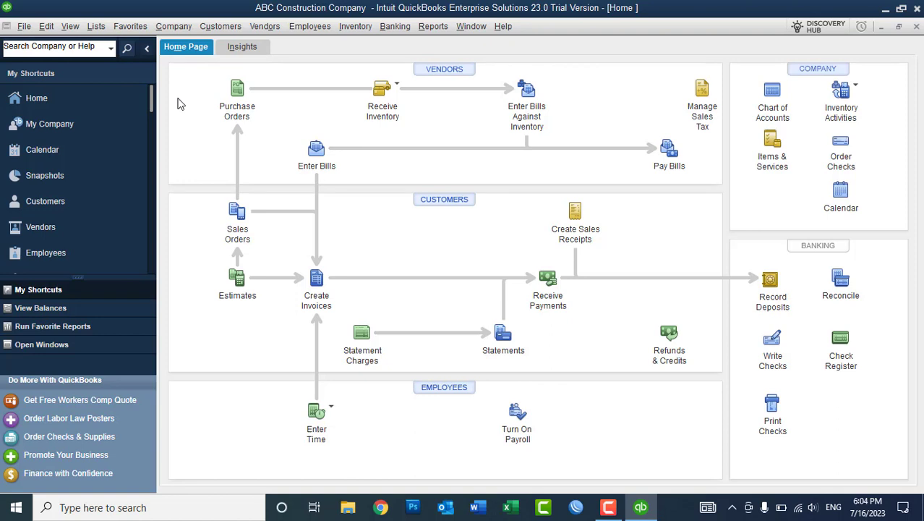
Check Use class tracking for transactions in the Accounting company preferences.
left_click(54, 27)
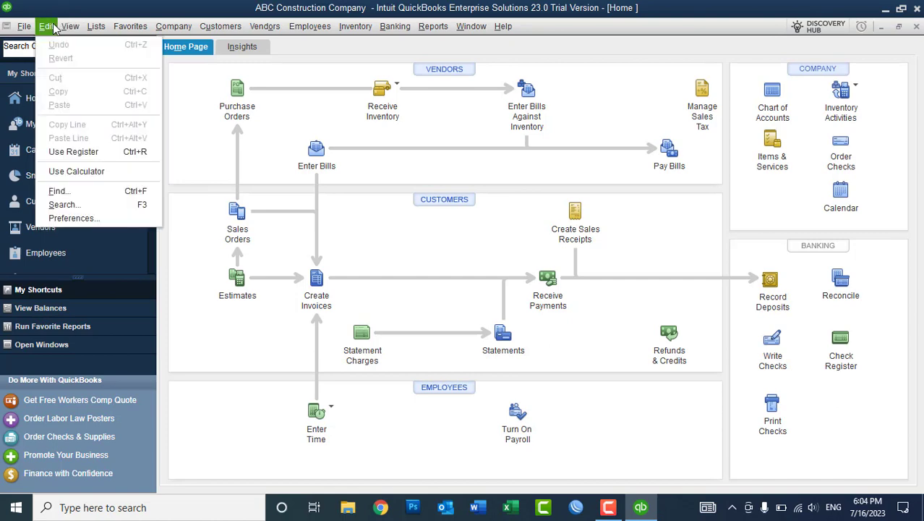
left_click(101, 219)
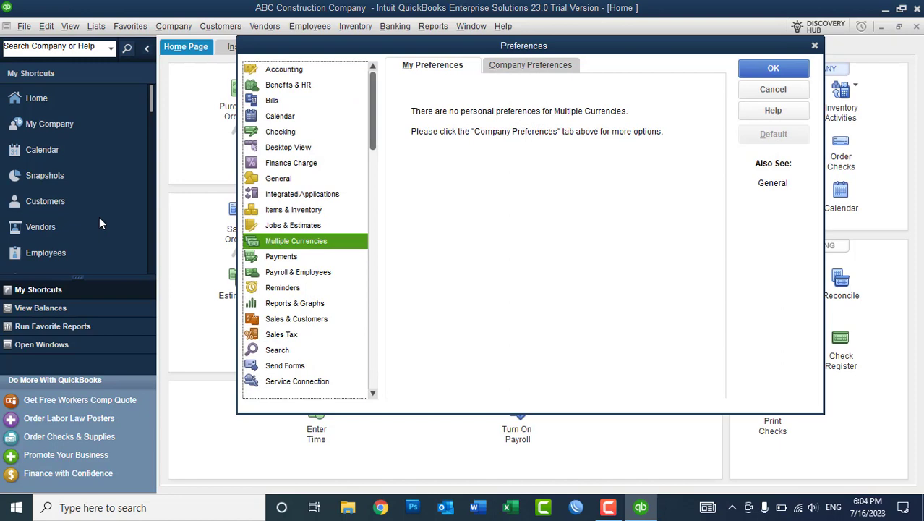
left_click(293, 72)
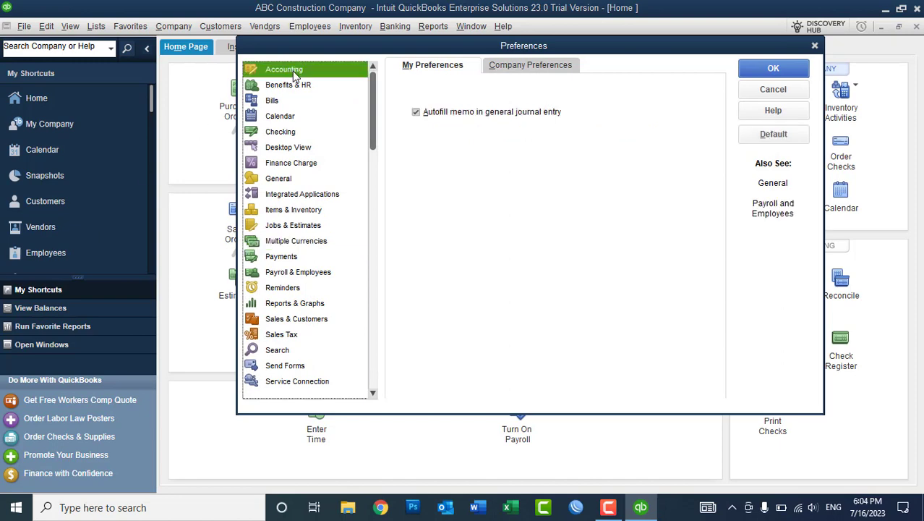
left_click(513, 65)
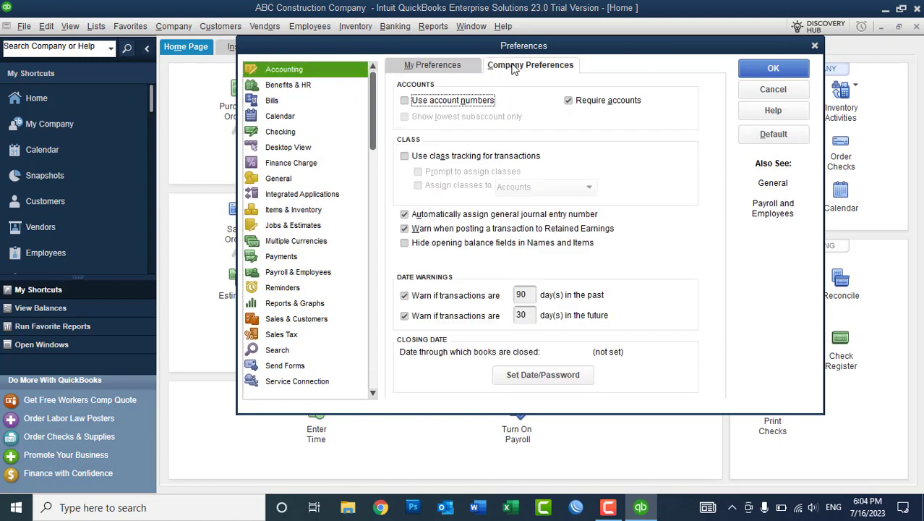
left_click(448, 158)
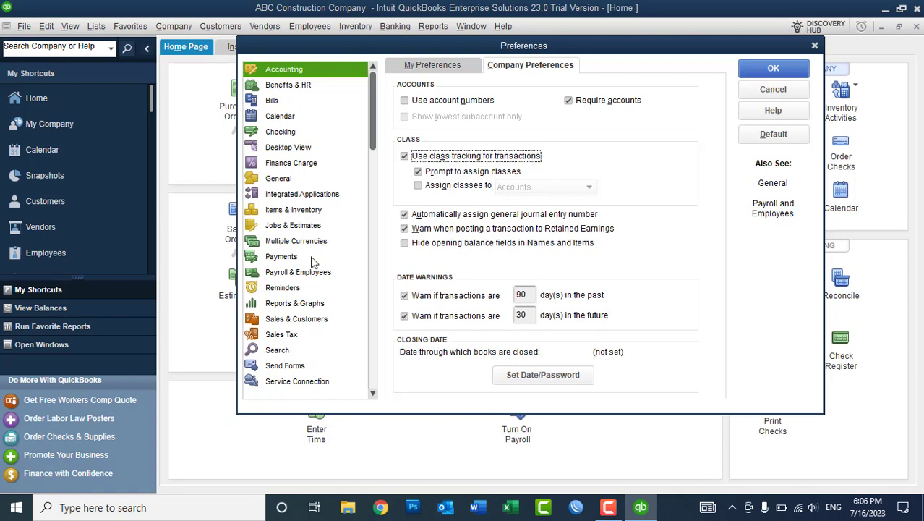
left_click(312, 210)
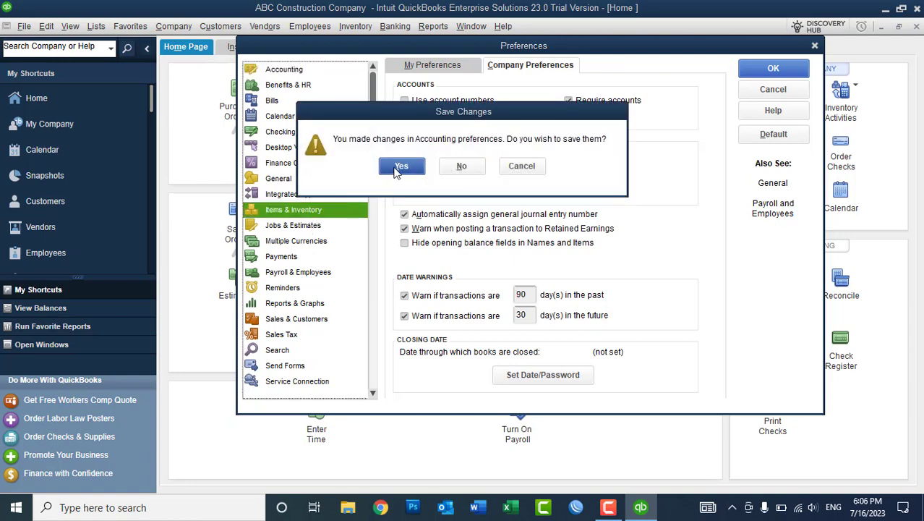
Save class tracking, enable Multiple Inventory Sites in Advanced Inventory Settings, and accept closing all windows.
left_click(395, 172)
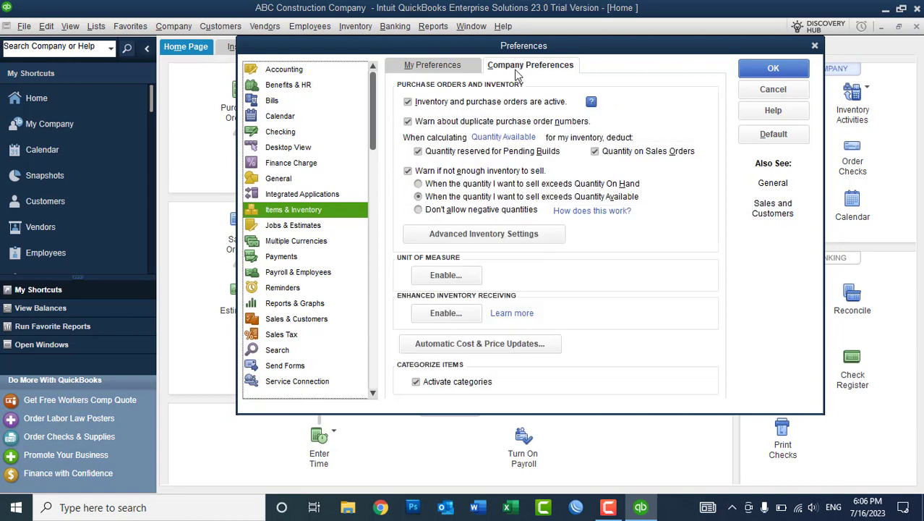
left_click(470, 235)
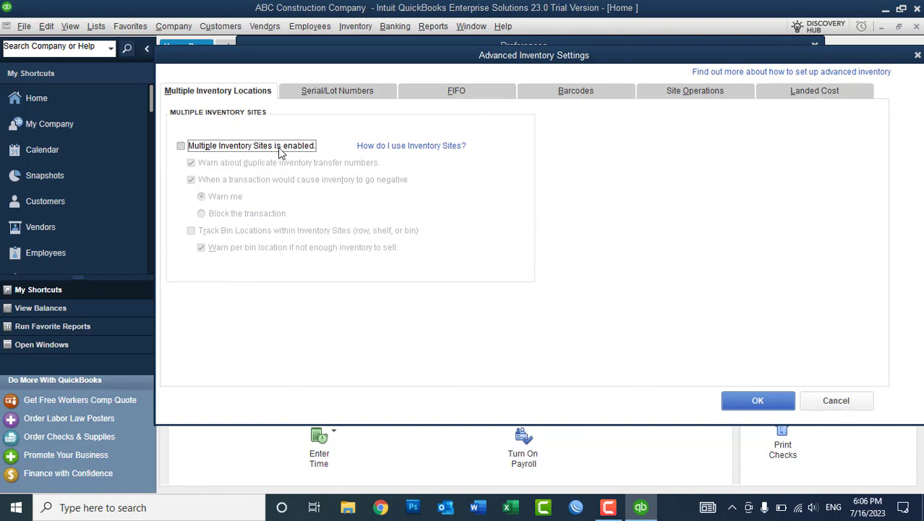
left_click(280, 151)
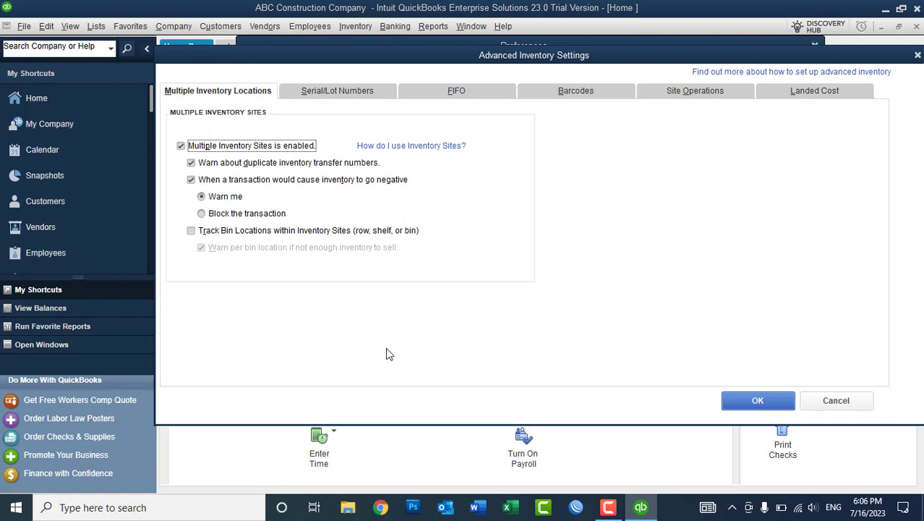
left_click(785, 409)
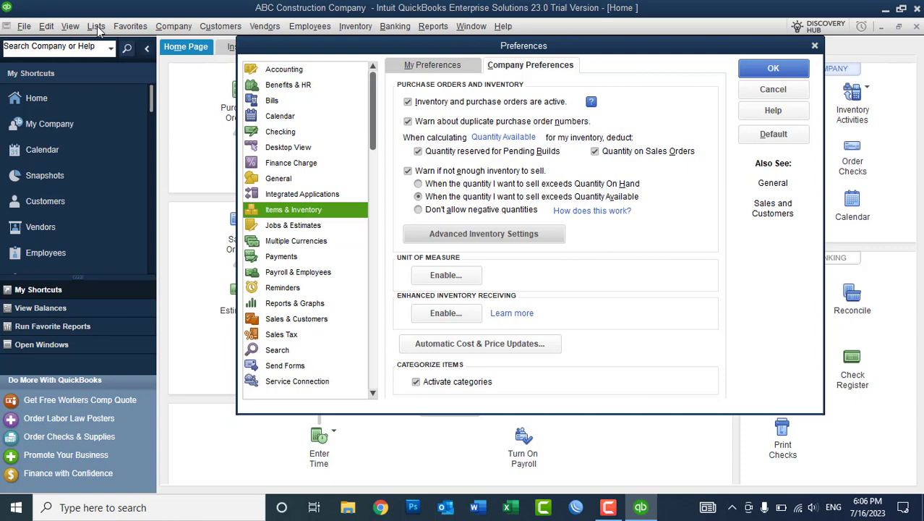
left_click(769, 68)
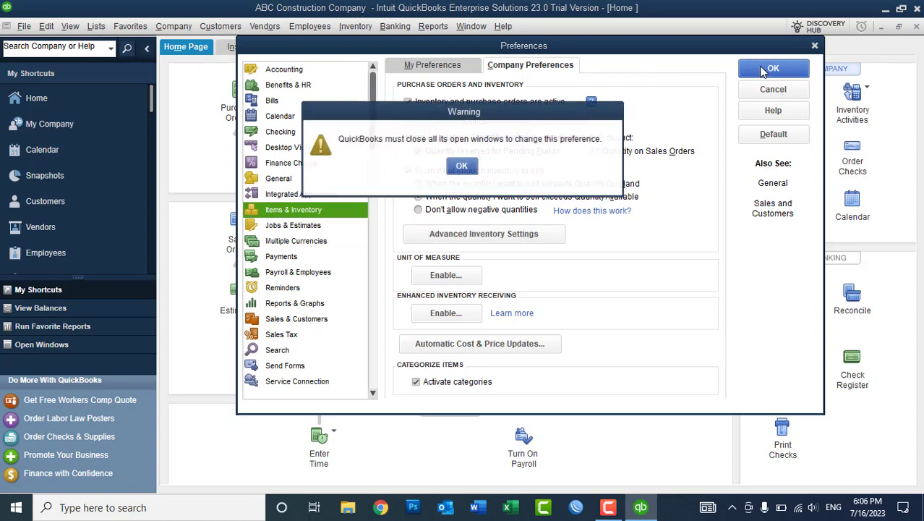
left_click(461, 167)
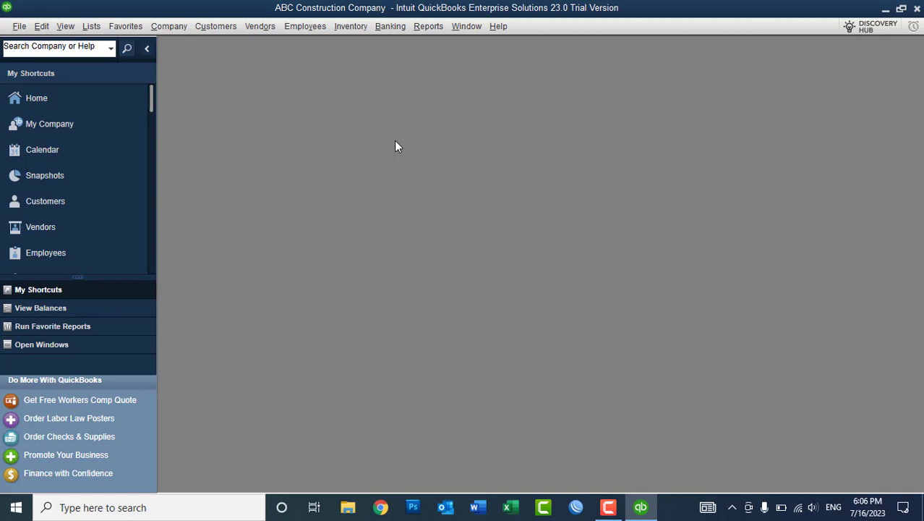
left_click(65, 97)
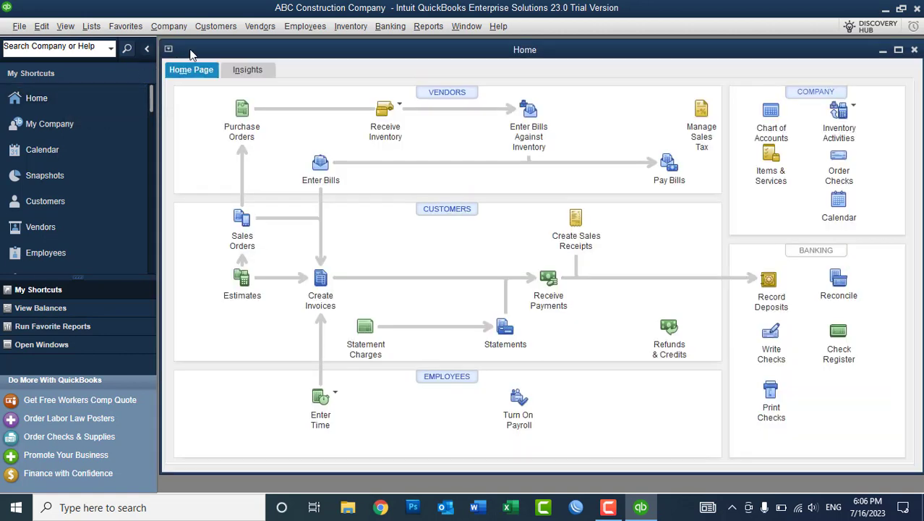
left_click(96, 26)
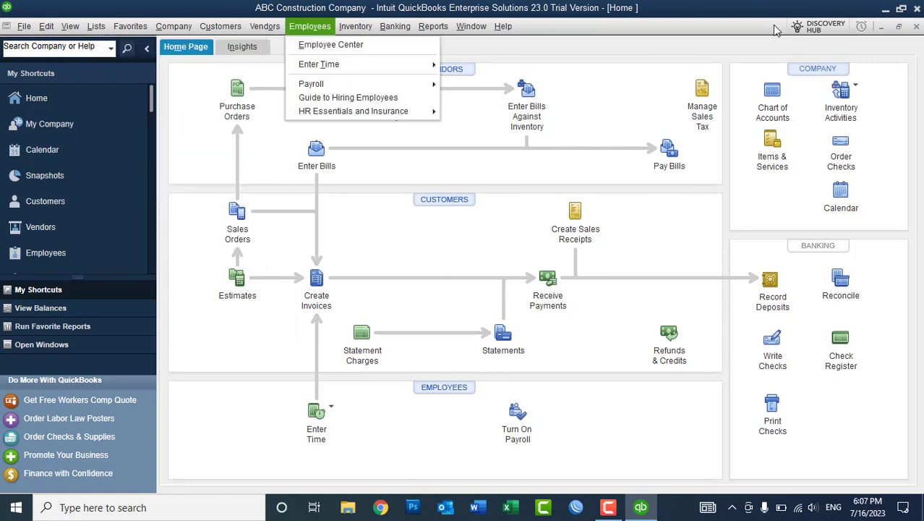
key("Escape")
key("Escape")
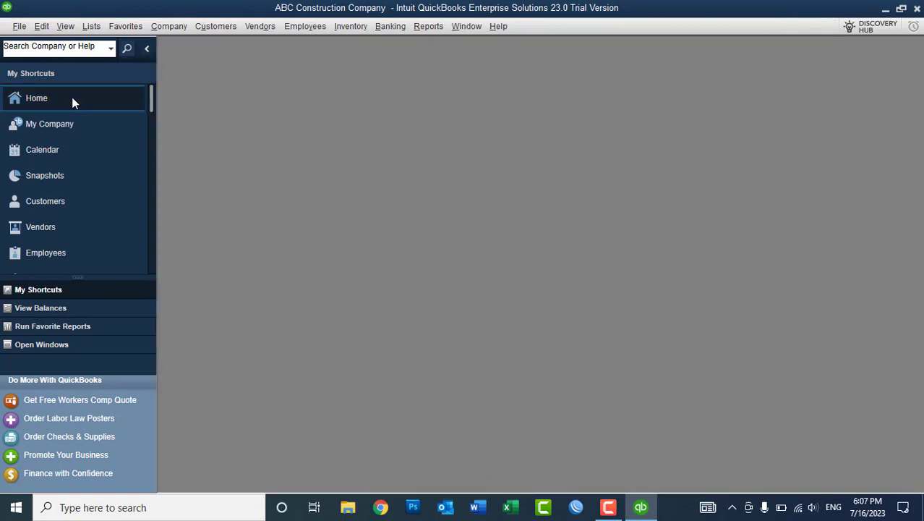
Reopen the Home Page maximized, then open the Chart of Accounts from the Lists menu.
left_click(72, 98)
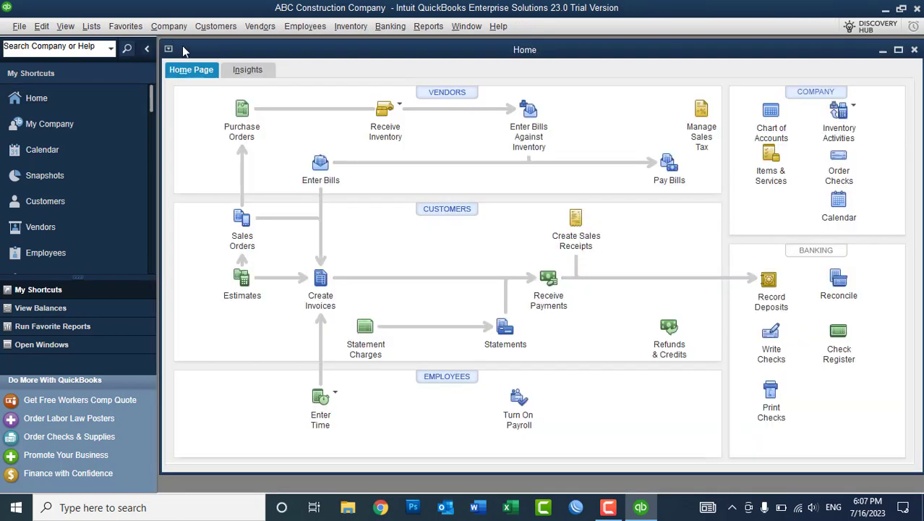
double_click(186, 51)
left_click(96, 26)
left_click(107, 46)
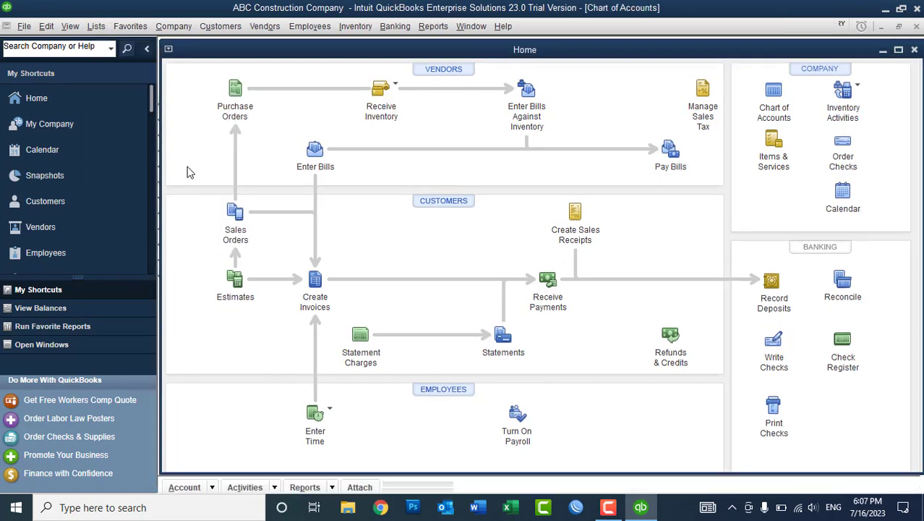